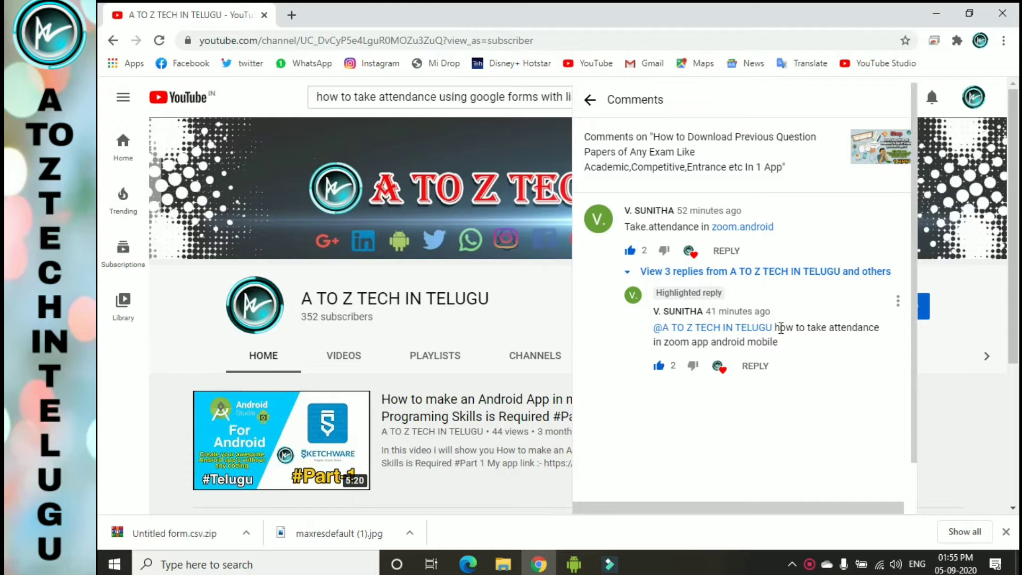
- Highlight and read the viewer's reply asking how to take Zoom attendance on Android
{"action": "left_click_drag", "start_coordinate": [780, 327], "coordinate": [855, 361]}
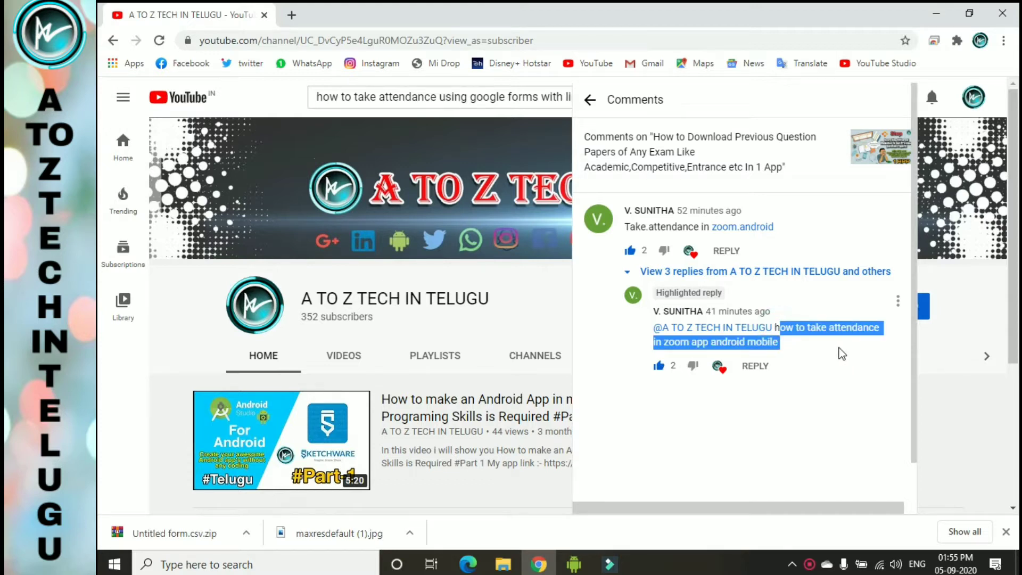
{"action": "left_click", "coordinate": [840, 354]}
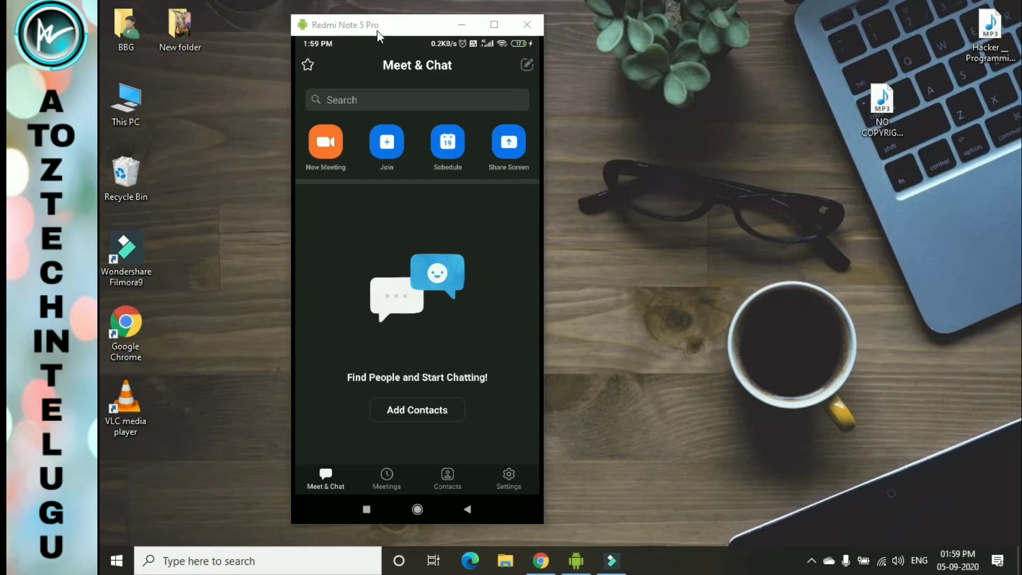
- Nudge the phone mirror window right and bring up Zoom's new meeting options
{"action": "left_click_drag", "start_coordinate": [377, 30], "coordinate": [390, 31]}
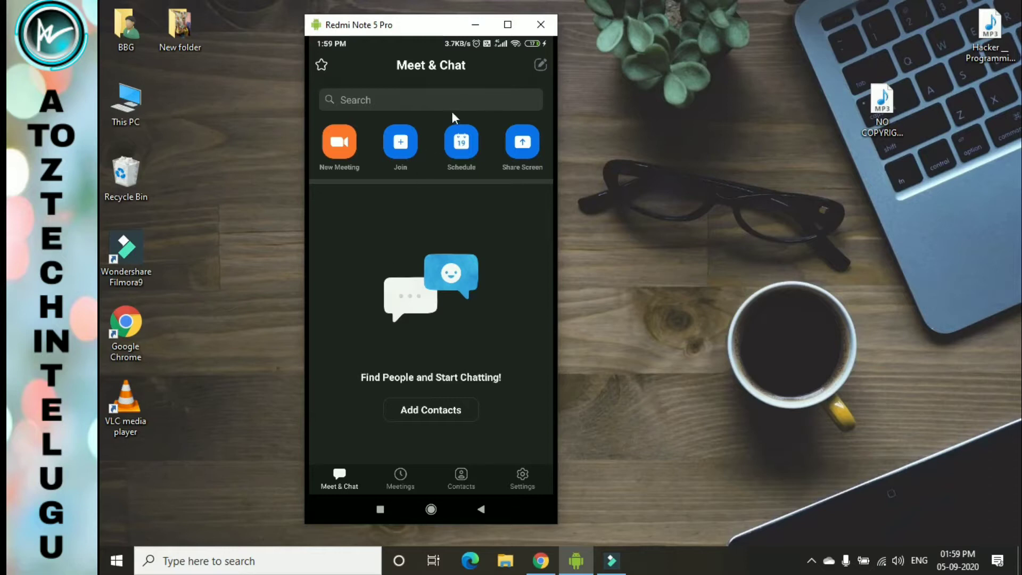
{"action": "left_click", "coordinate": [340, 142]}
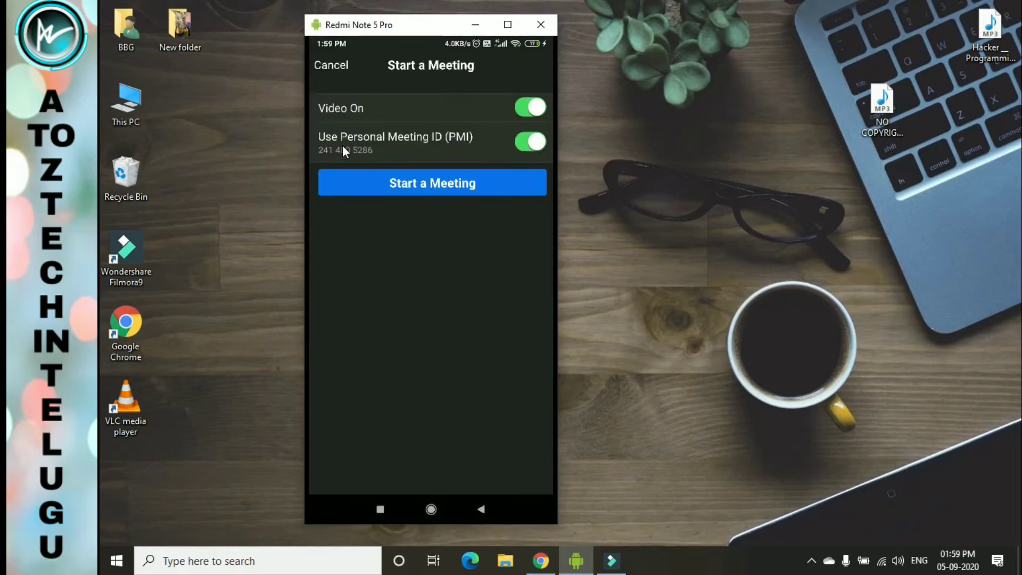
{"action": "right_click", "coordinate": [343, 145]}
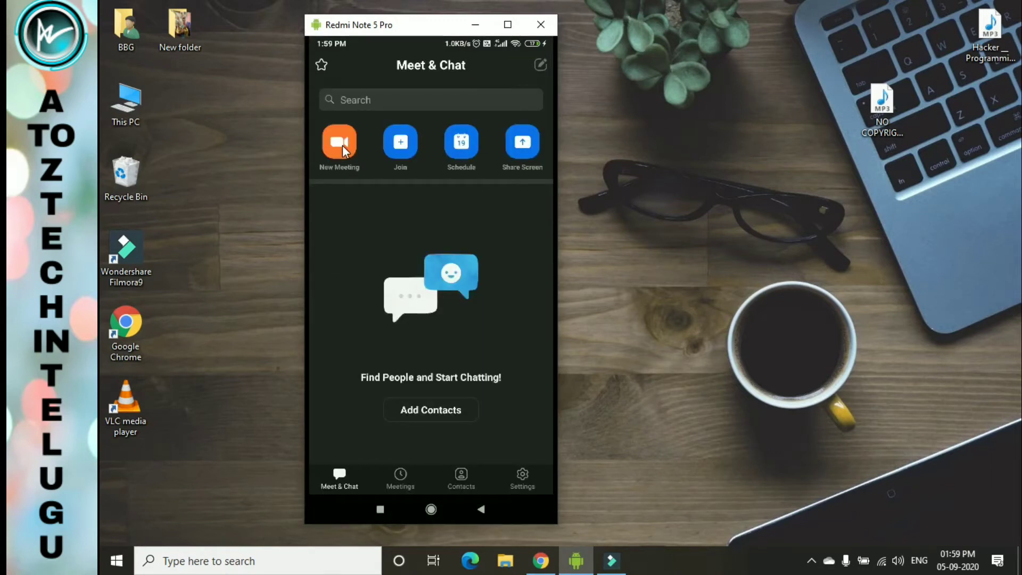
{"action": "left_click", "coordinate": [343, 145]}
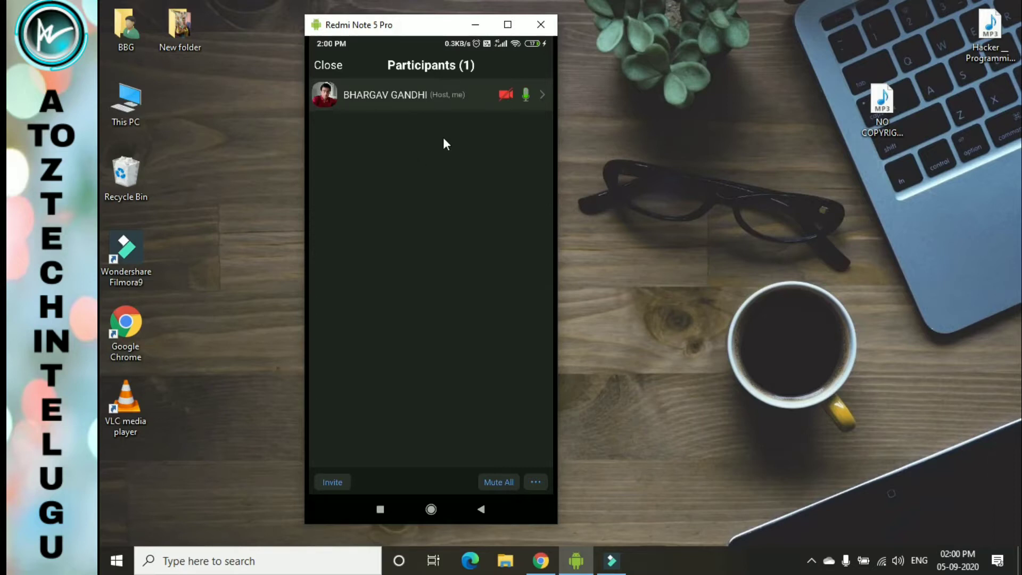
- Look at Zoom's Mute All option, leave Participants, and switch back to Chrome
{"action": "left_click", "coordinate": [506, 482]}
{"action": "right_click", "coordinate": [434, 203]}
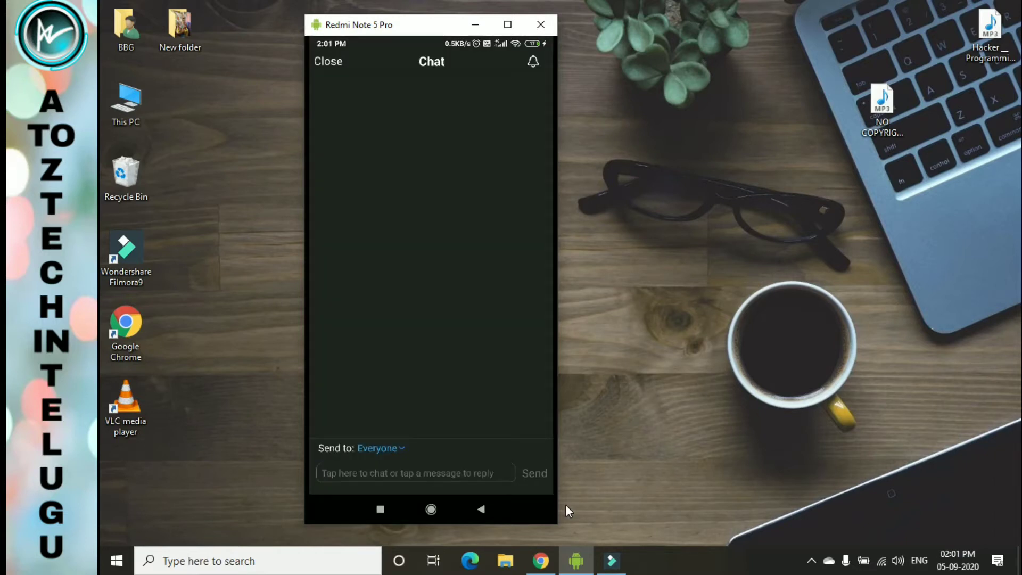
{"action": "left_click", "coordinate": [539, 559]}
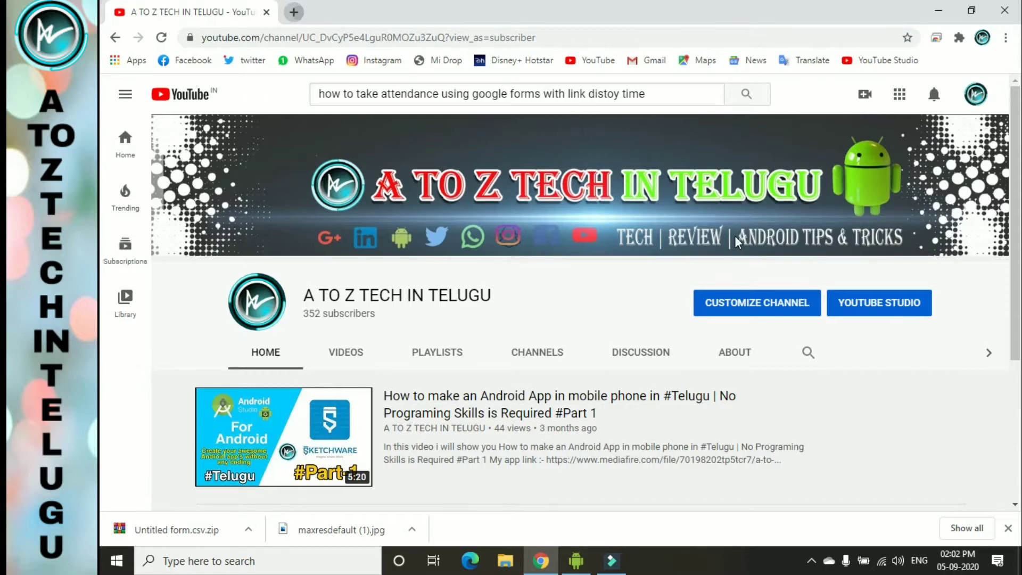
- In a new tab, search 'GOOGLE' forms and open the Google Forms about page
{"action": "key", "text": "ctrl+t"}
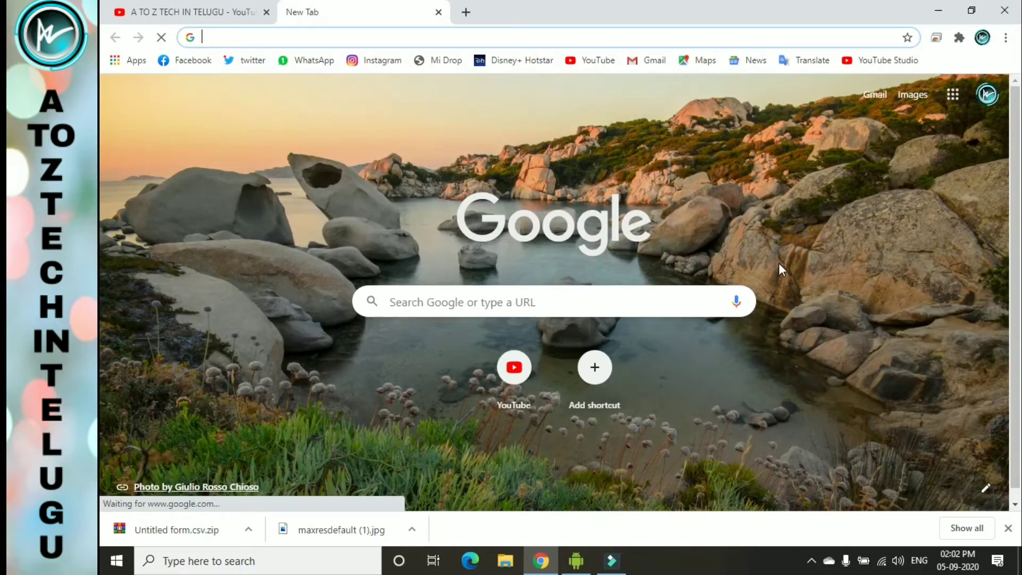
{"action": "left_click", "coordinate": [571, 566]}
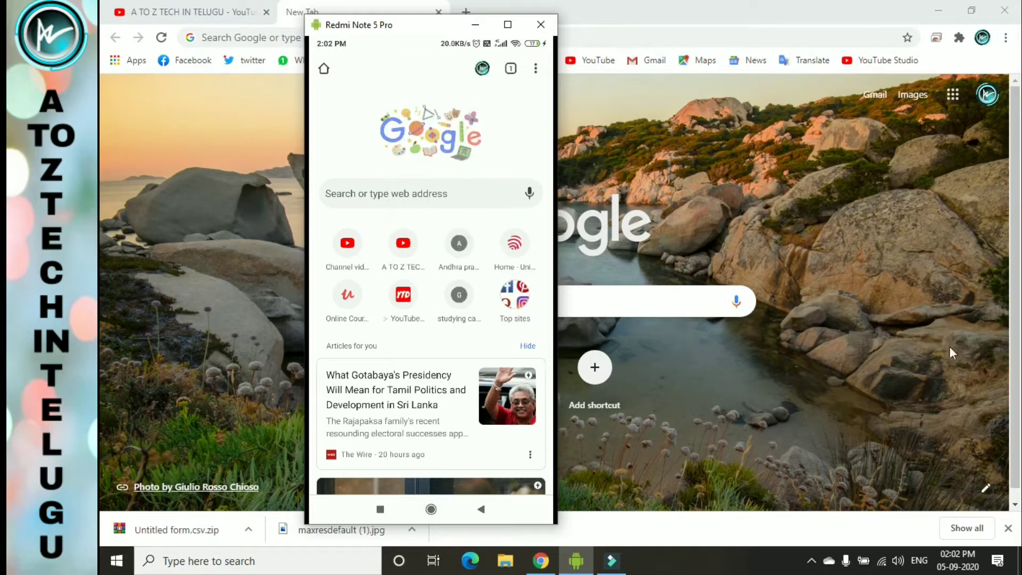
{"action": "left_click", "coordinate": [477, 25]}
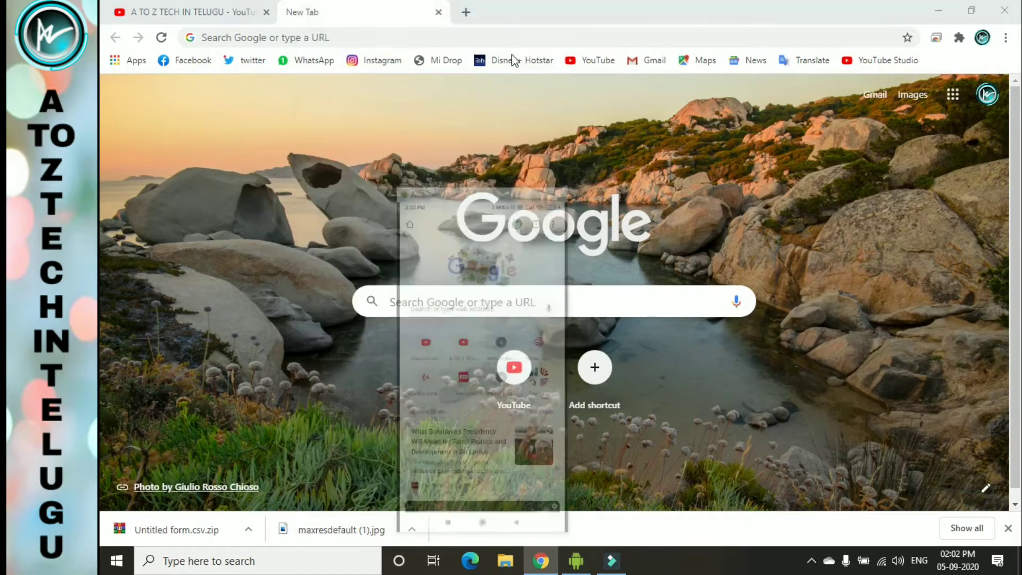
{"action": "left_click", "coordinate": [491, 40]}
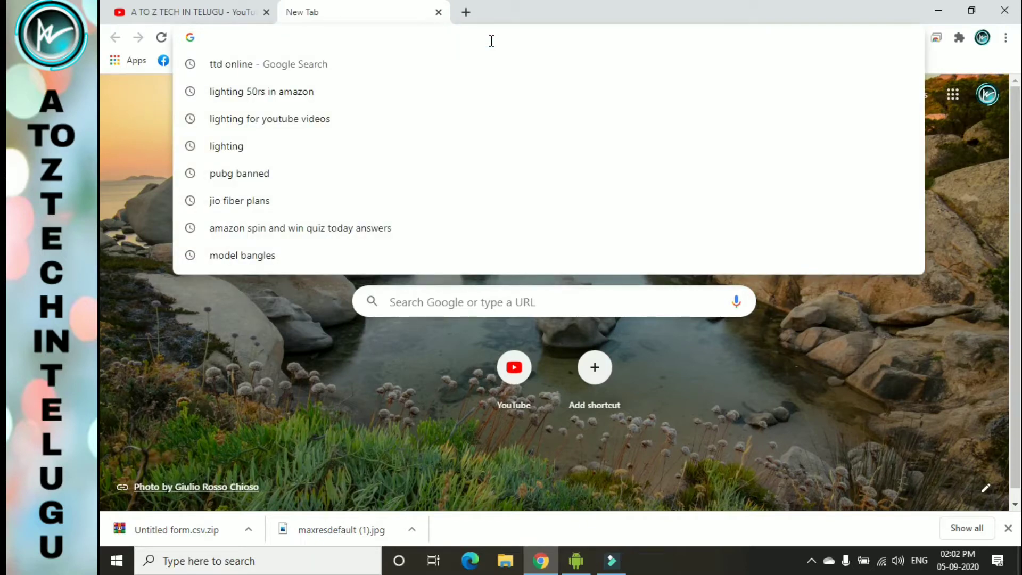
{"action": "type", "text": "GOOGLE"}
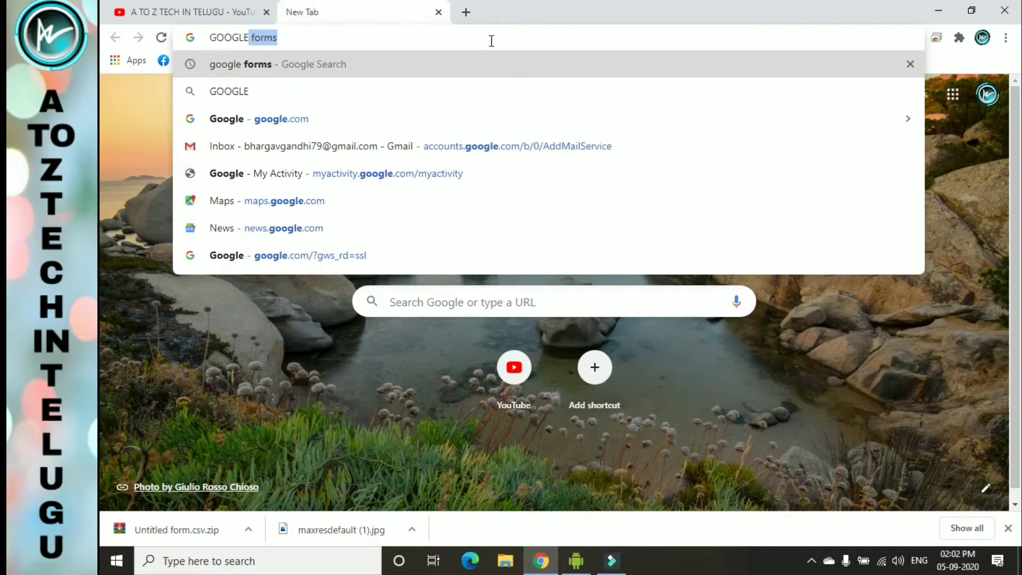
{"action": "key", "text": "Return"}
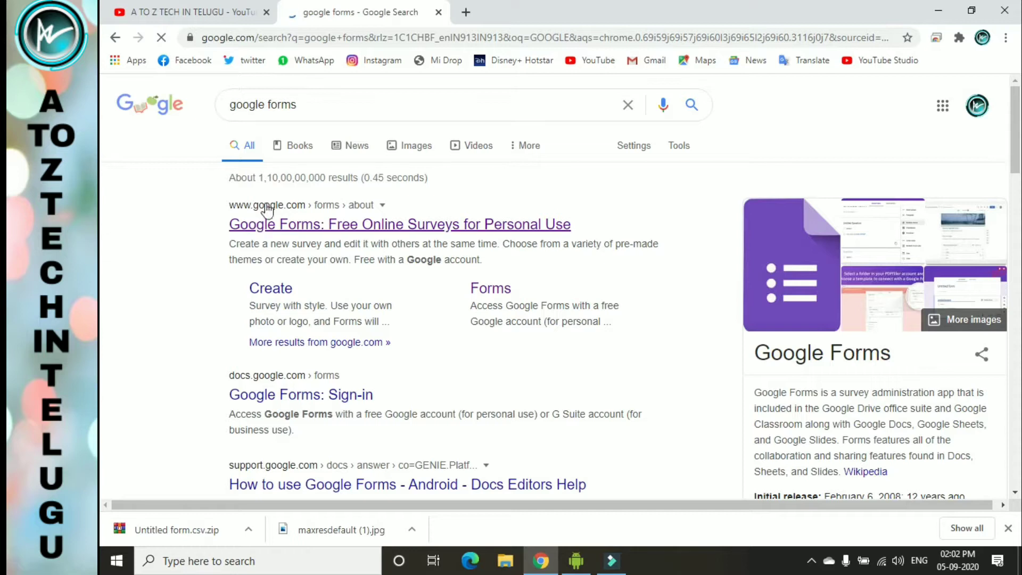
{"action": "left_click", "coordinate": [293, 228]}
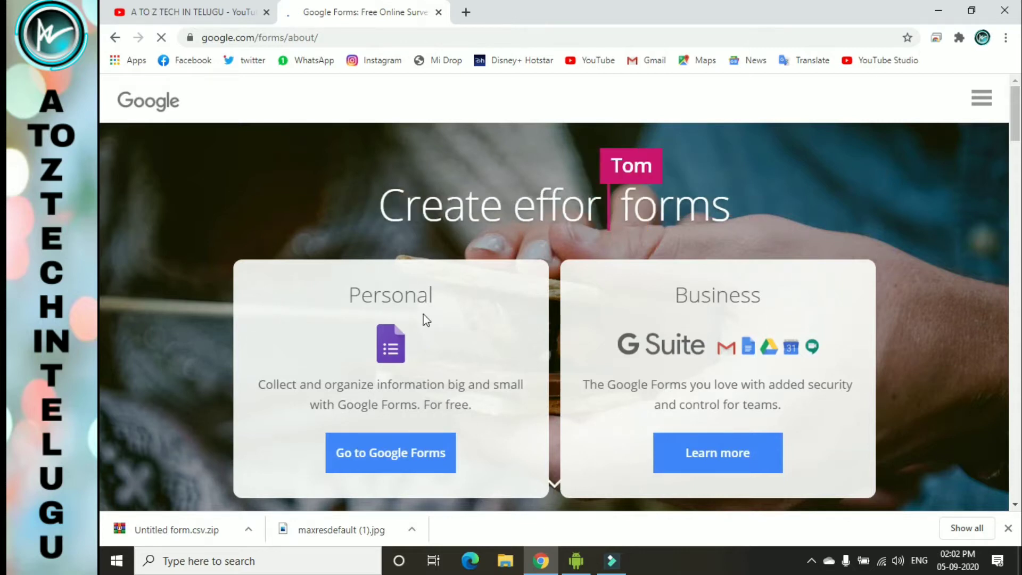
- Start a Blank form from the Google Forms page
{"action": "scroll", "coordinate": [462, 320], "scroll_direction": "down", "scroll_amount": 3}
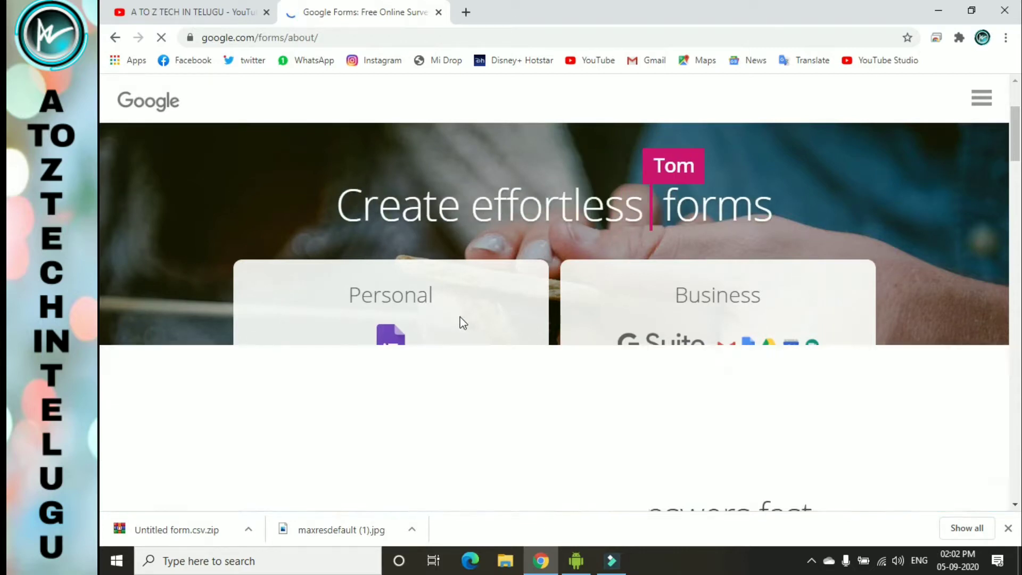
{"action": "scroll", "coordinate": [520, 319], "scroll_direction": "up", "scroll_amount": 3}
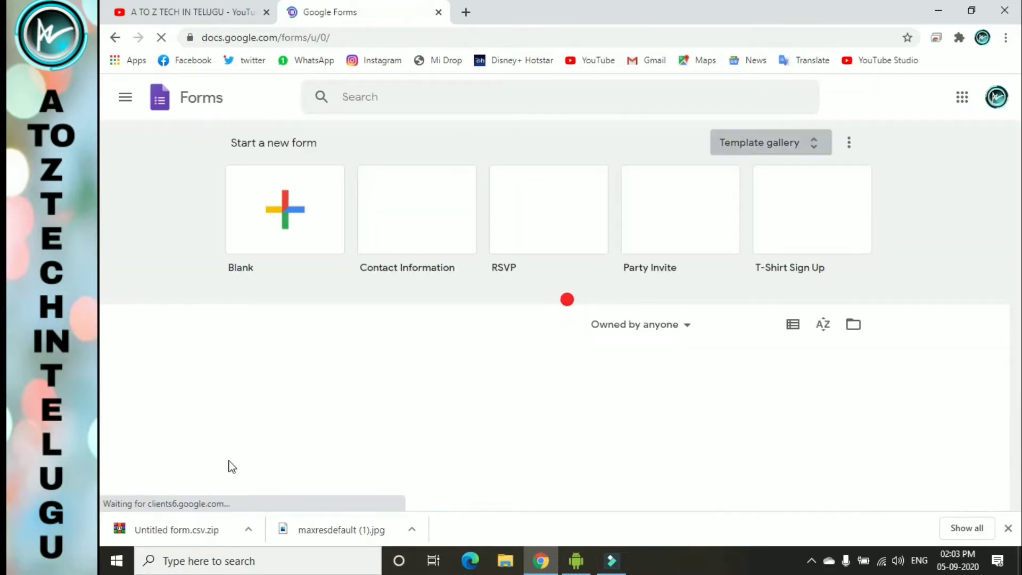
{"action": "left_click", "coordinate": [288, 219]}
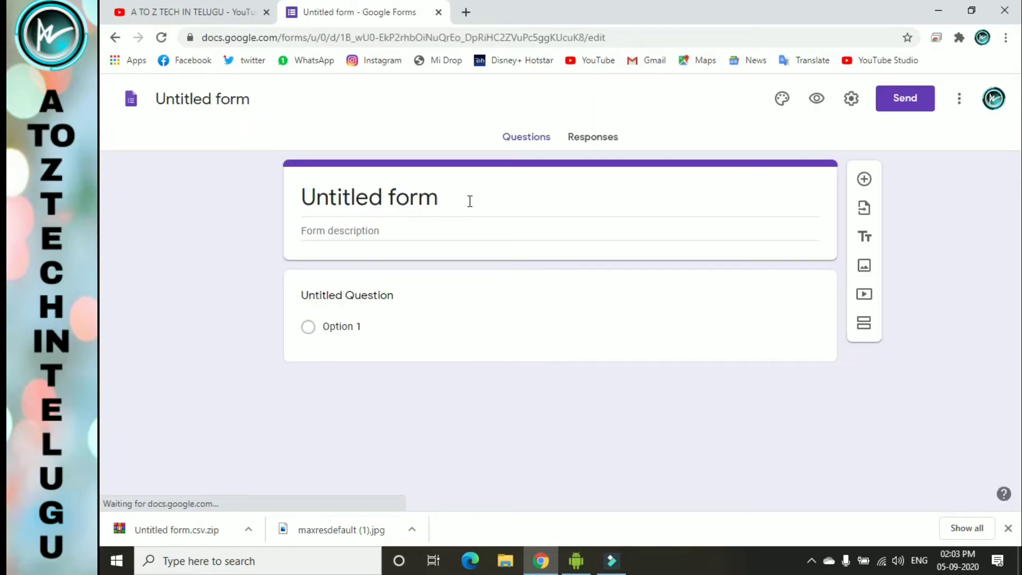
- Type a first attempt at the form title, which comes out misspelled
{"action": "left_click", "coordinate": [470, 200]}
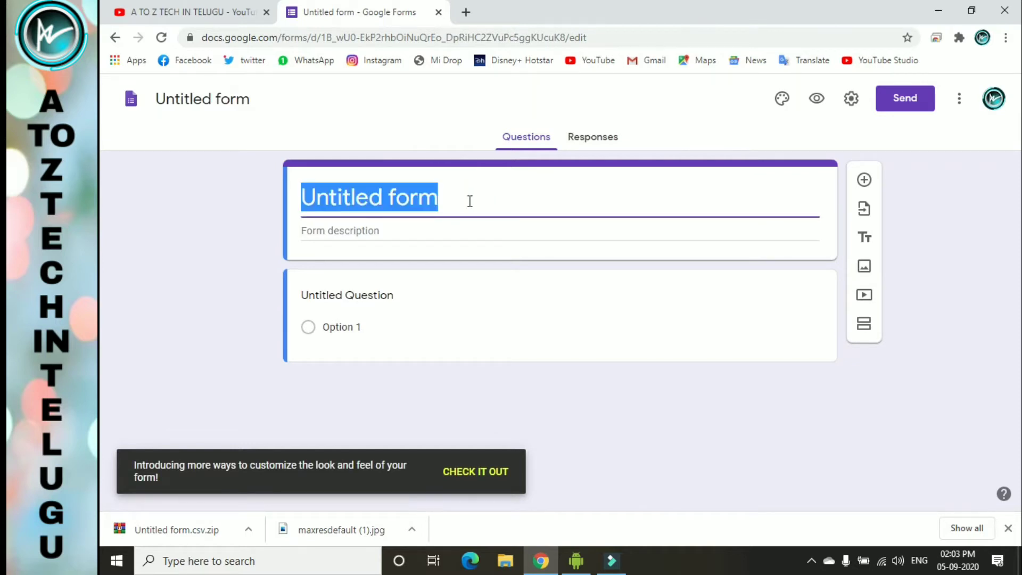
{"action": "type", "text": "AN"}
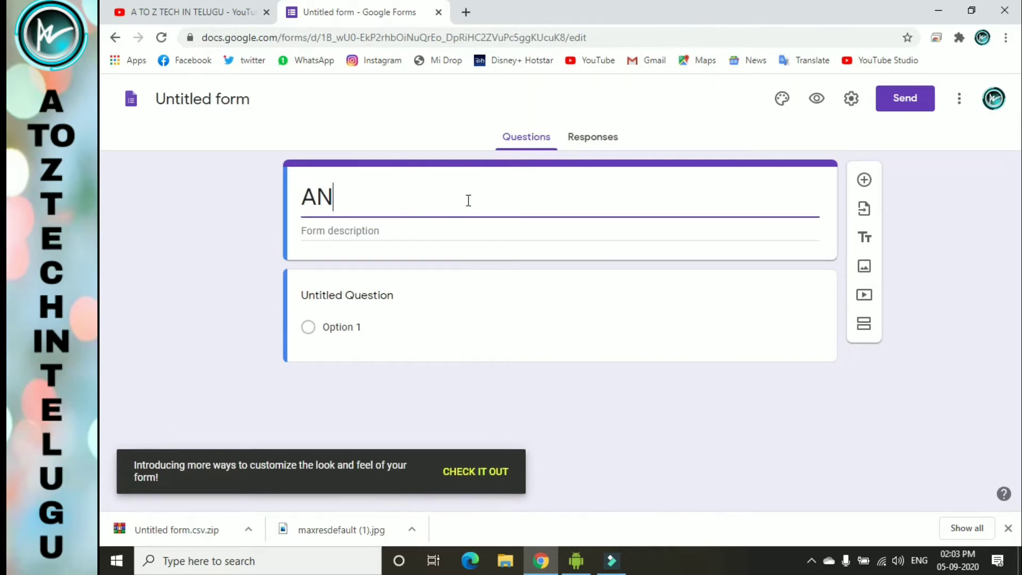
{"action": "type", "text": "TTEA"}
{"action": "key", "text": "BackSpace"}
{"action": "type", "text": "EAN"}
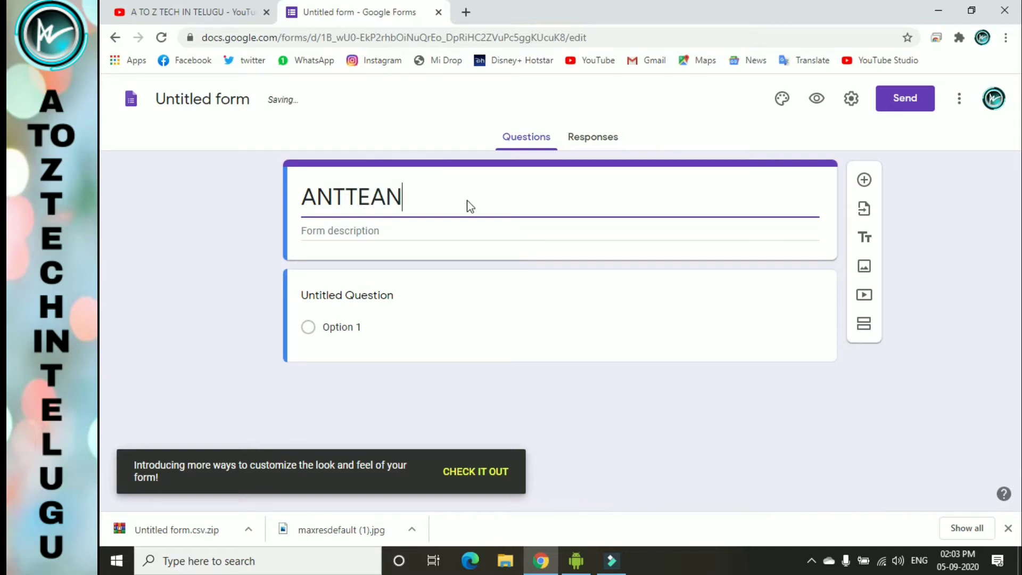
{"action": "type", "text": "DE"}
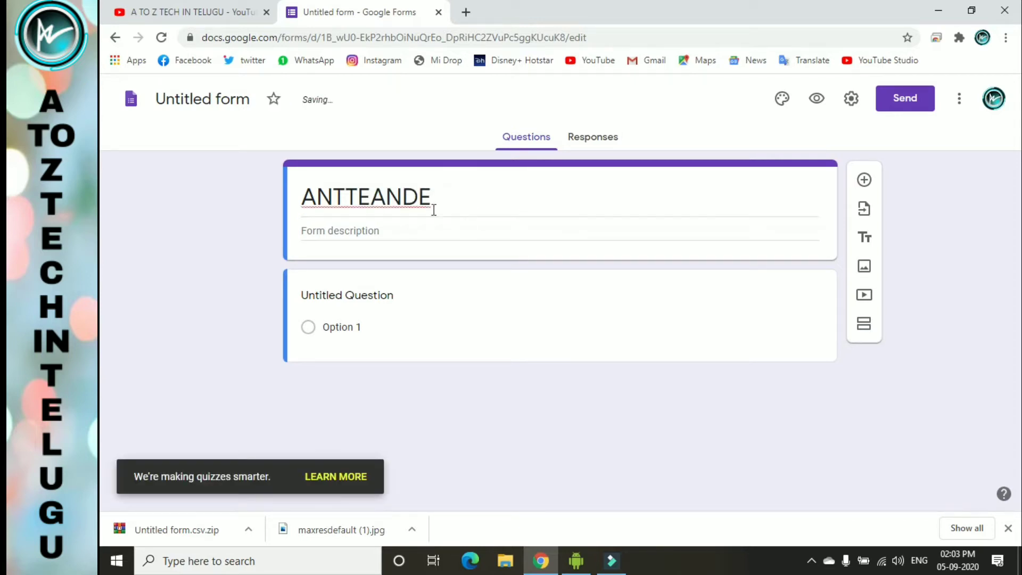
{"action": "double_click", "coordinate": [417, 202]}
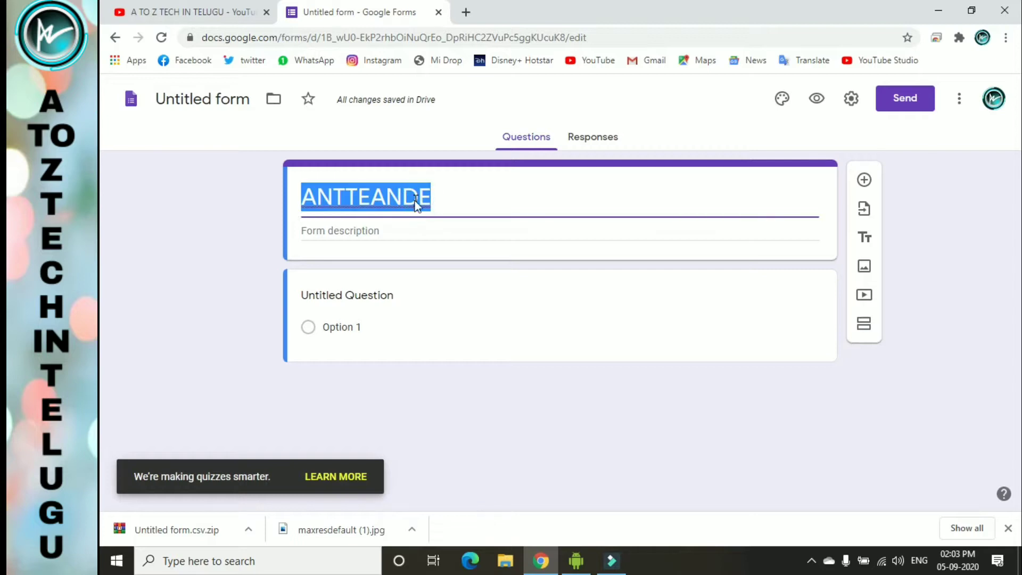
{"action": "right_click", "coordinate": [417, 204]}
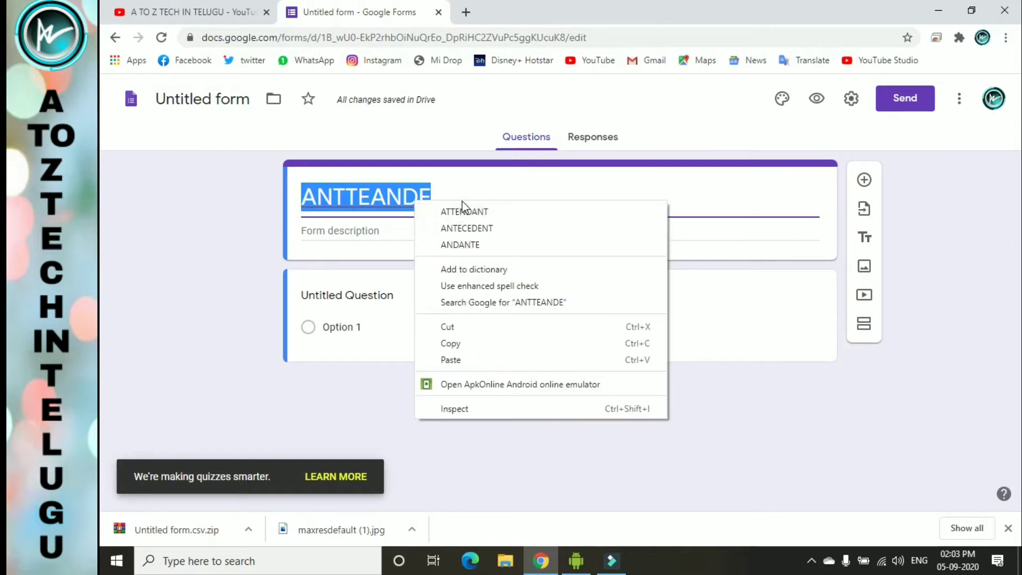
{"action": "left_click", "coordinate": [463, 201]}
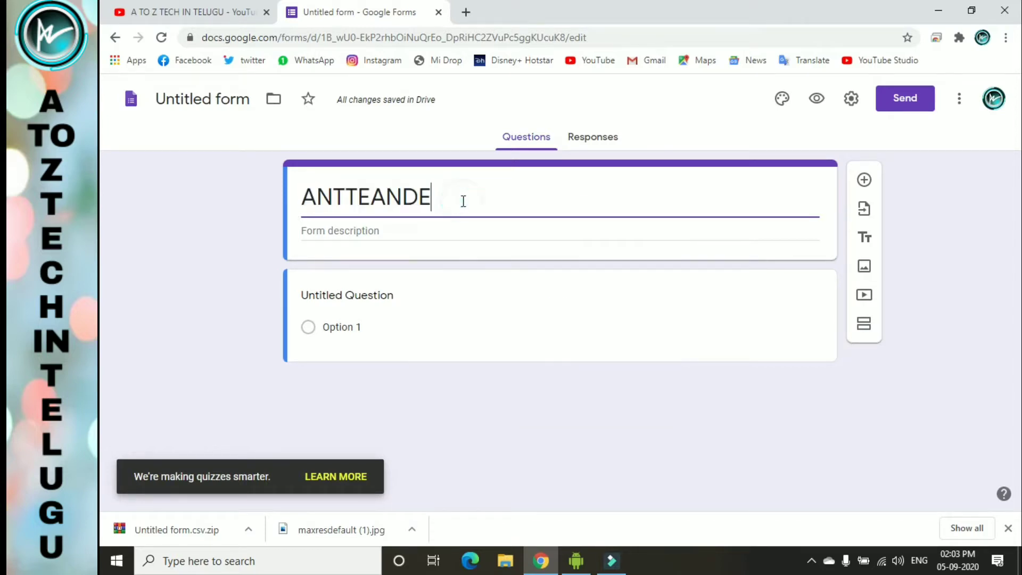
{"action": "key", "text": "BackSpace"}
{"action": "key", "text": "BackSpace"}
{"action": "key", "text": "BackSpace"}
{"action": "key", "text": "BackSpace"}
{"action": "key", "text": "BackSpace"}
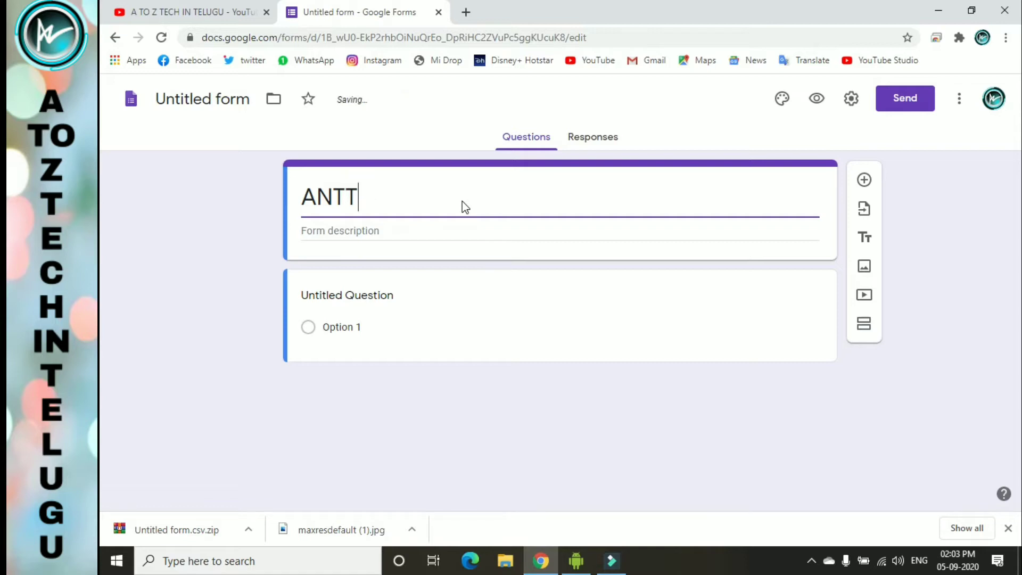
{"action": "type", "text": "ENDENCE"}
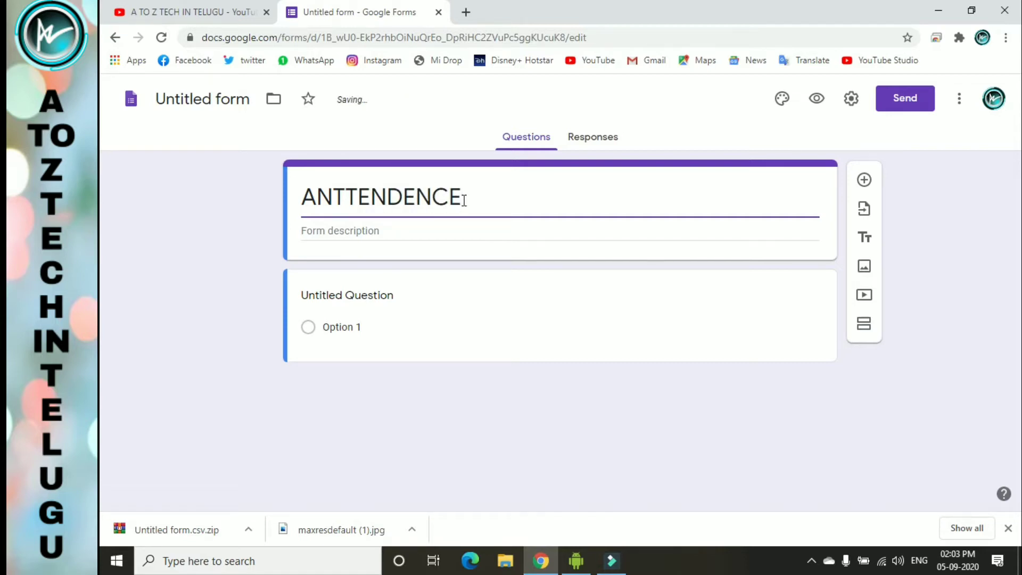
{"action": "left_click", "coordinate": [449, 299]}
- Retype the title as 'Attendence' and correct it to 'Attendance' via spelling suggestions
{"action": "double_click", "coordinate": [435, 205]}
{"action": "right_click", "coordinate": [435, 205]}
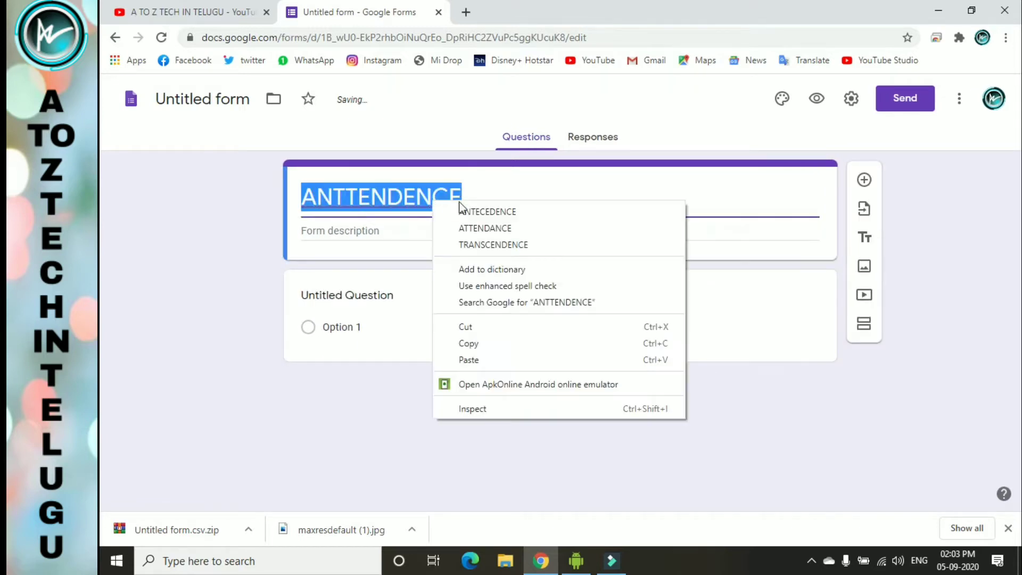
{"action": "left_click", "coordinate": [481, 216]}
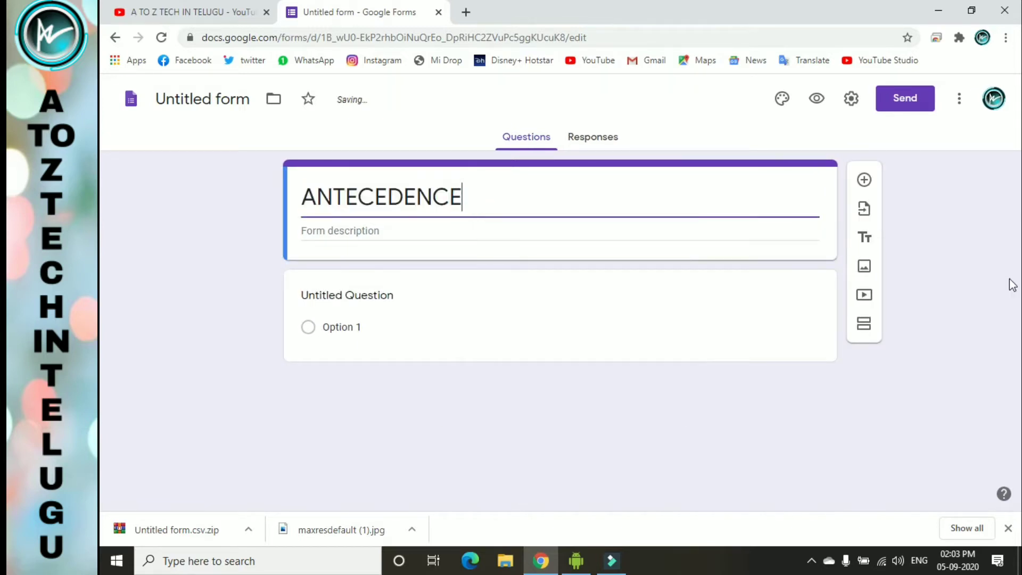
{"action": "key", "text": "BackSpace"}
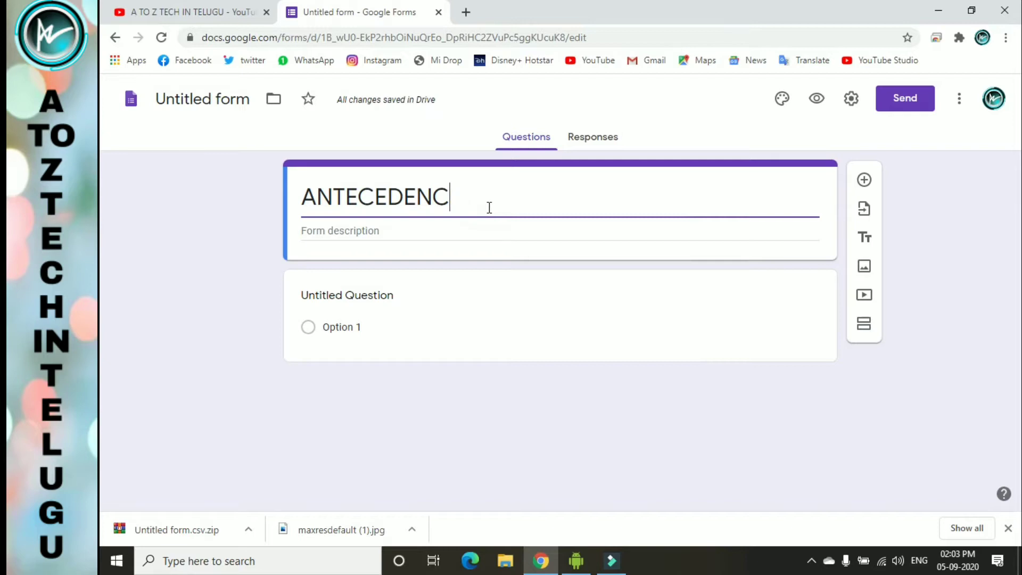
{"action": "key", "text": "BackSpace"}
{"action": "key", "text": "BackSpace"}
{"action": "key", "text": "BackSpace"}
{"action": "key", "text": "BackSpace"}
{"action": "key", "text": "BackSpace"}
{"action": "key", "text": "BackSpace"}
{"action": "key", "text": "BackSpace"}
{"action": "key", "text": "BackSpace"}
{"action": "key", "text": "BackSpace"}
{"action": "key", "text": "BackSpace"}
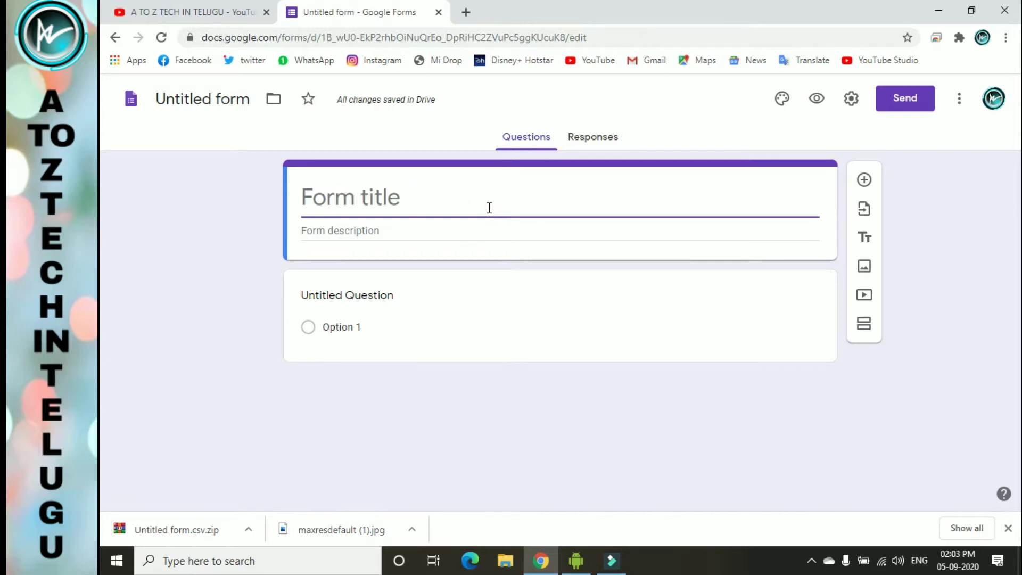
{"action": "type", "text": "A"}
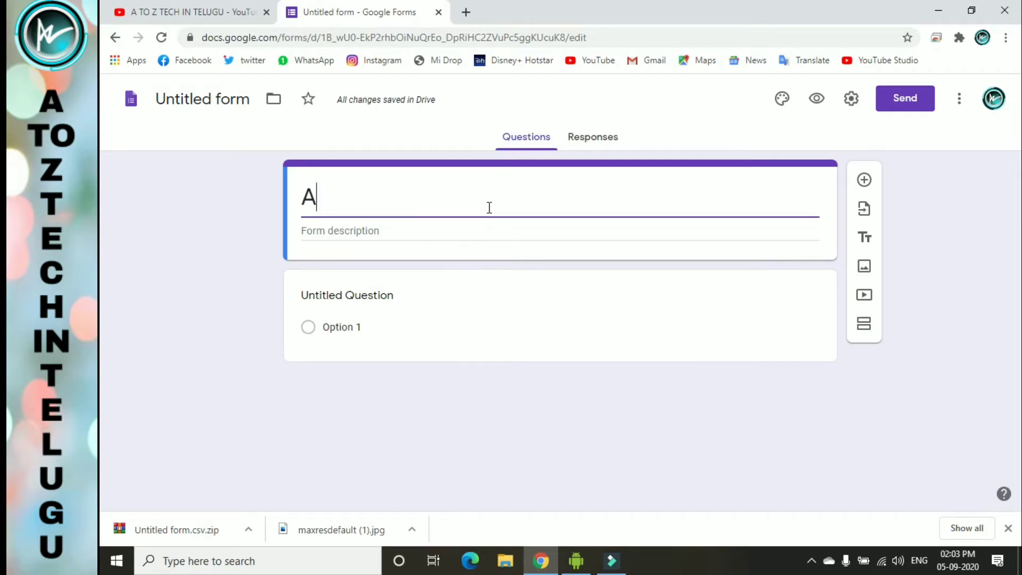
{"action": "type", "text": "ttendence"}
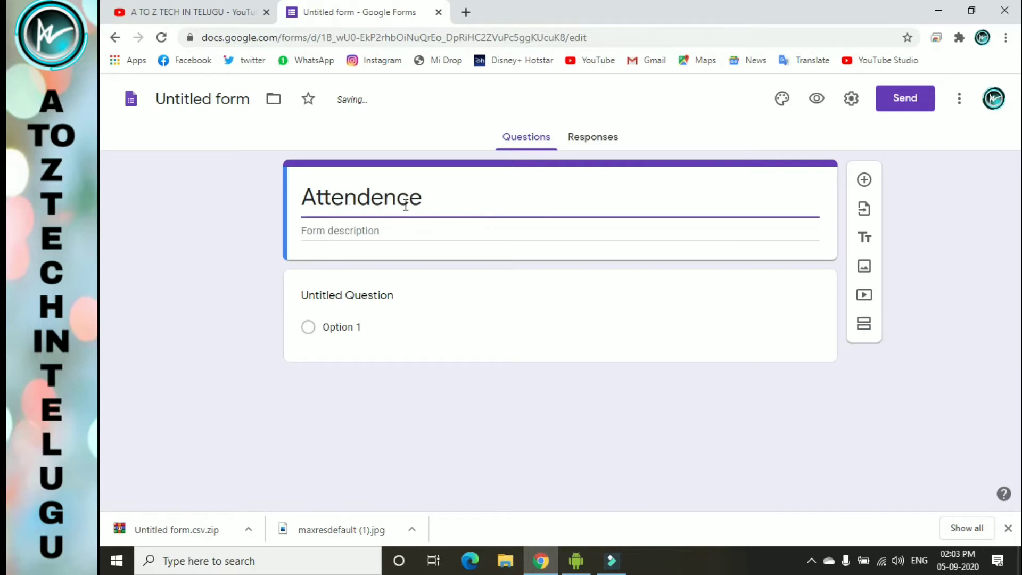
{"action": "right_click", "coordinate": [400, 201]}
{"action": "left_click", "coordinate": [446, 215]}
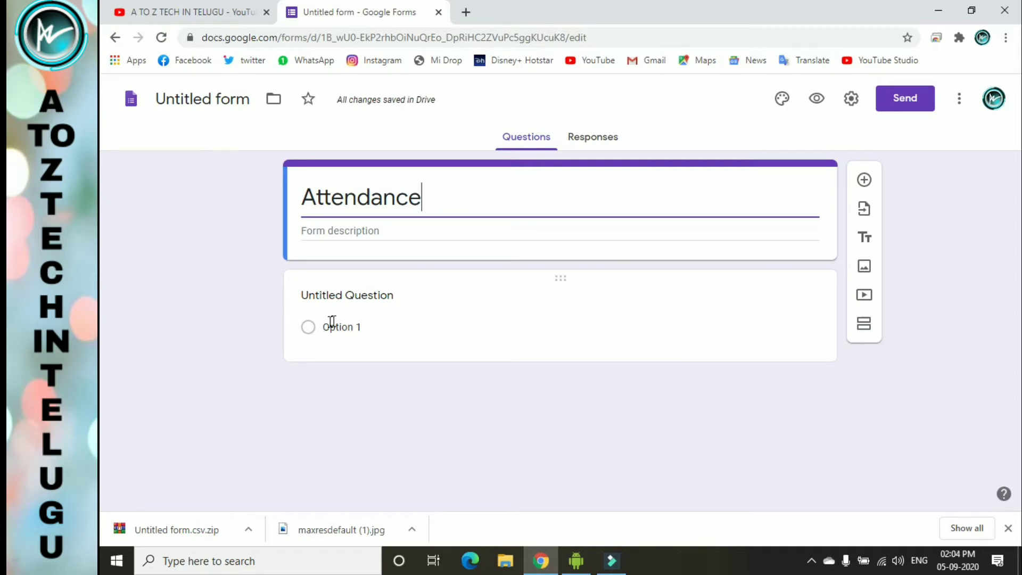
- Title the first question NAME, make it Short answer, and add another question
{"action": "left_click", "coordinate": [356, 312]}
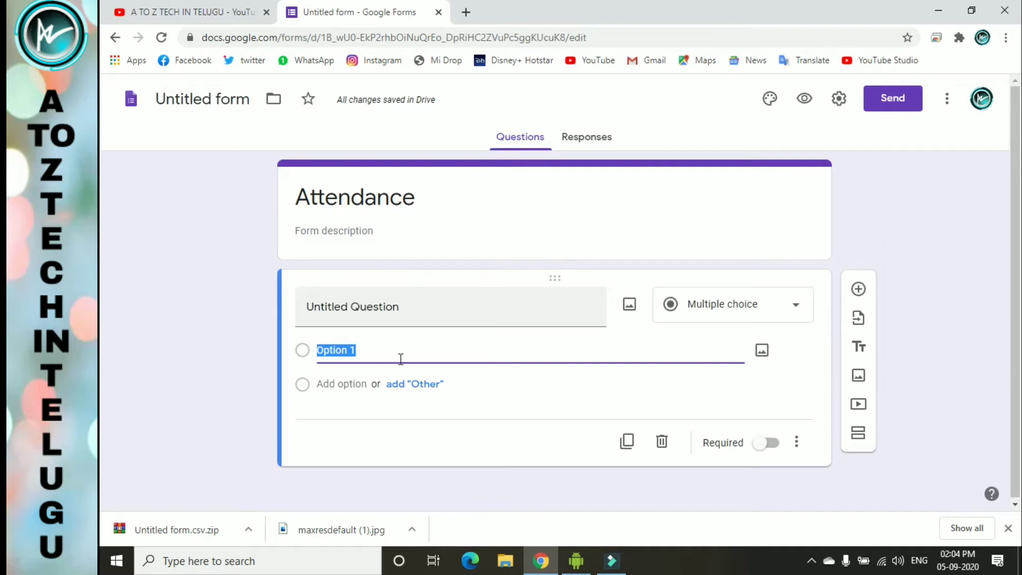
{"action": "left_click", "coordinate": [437, 313]}
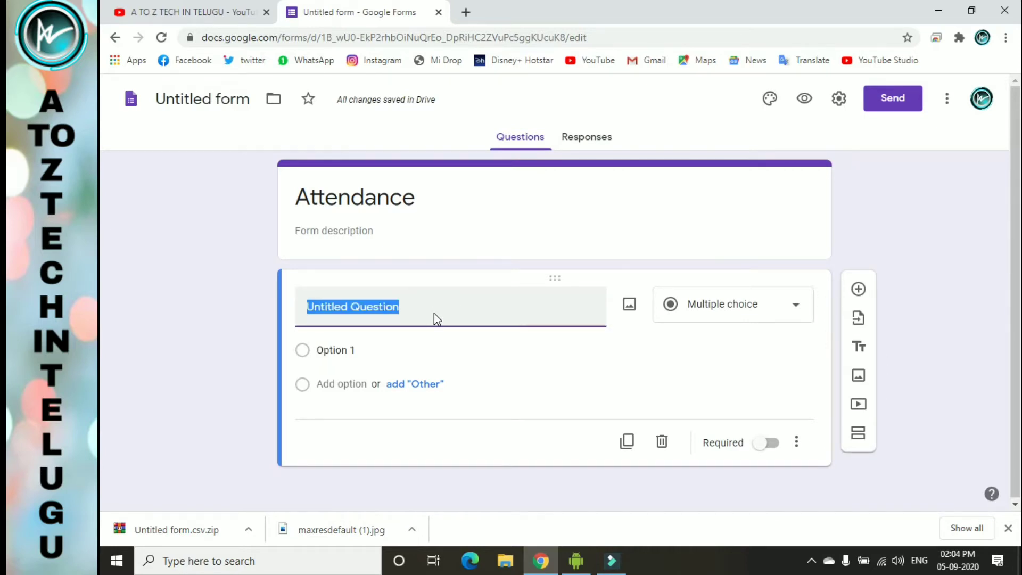
{"action": "type", "text": "name"}
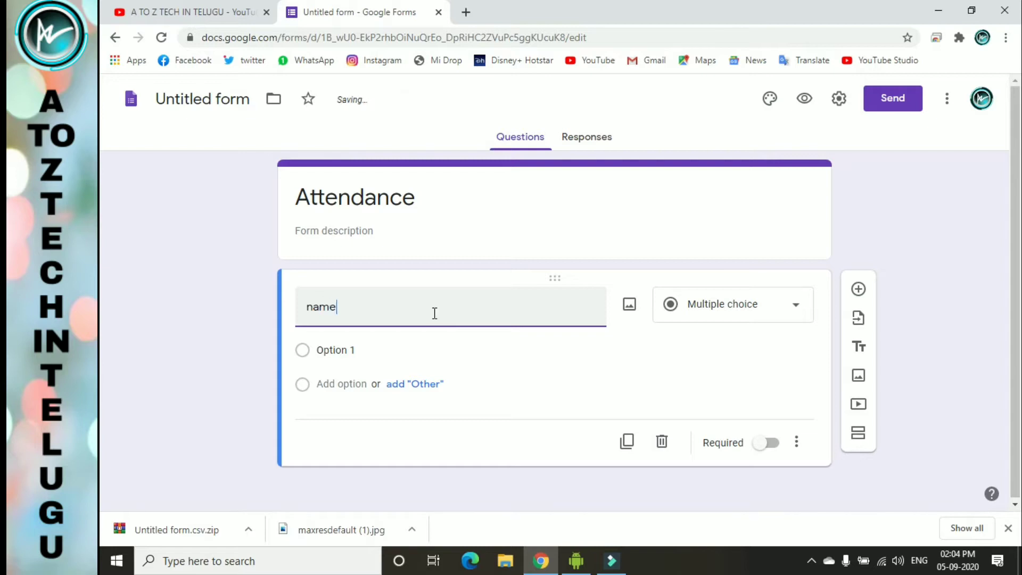
{"action": "key", "text": "BackSpace"}
{"action": "key", "text": "BackSpace"}
{"action": "key", "text": "BackSpace"}
{"action": "key", "text": "BackSpace"}
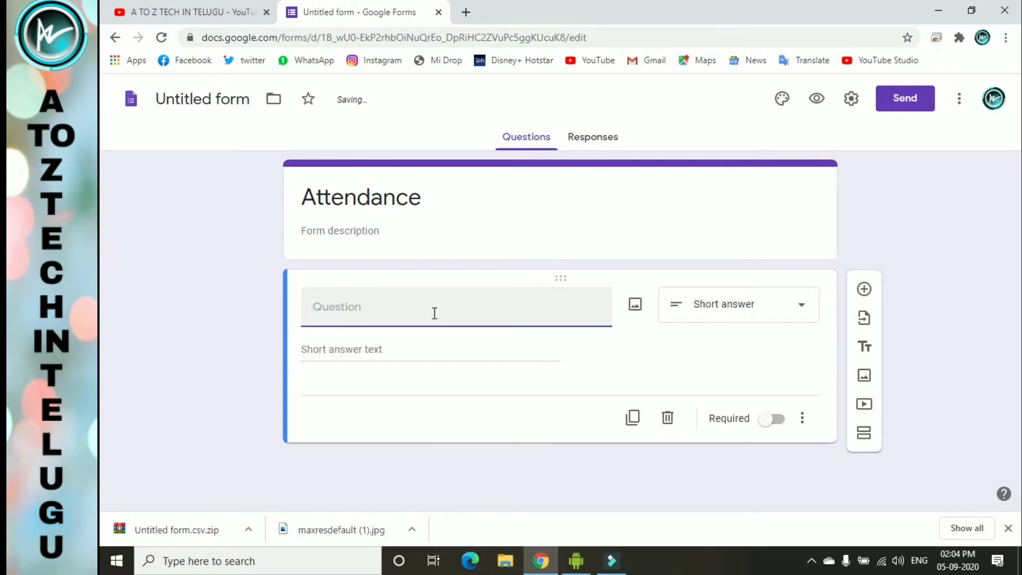
{"action": "type", "text": "NAME"}
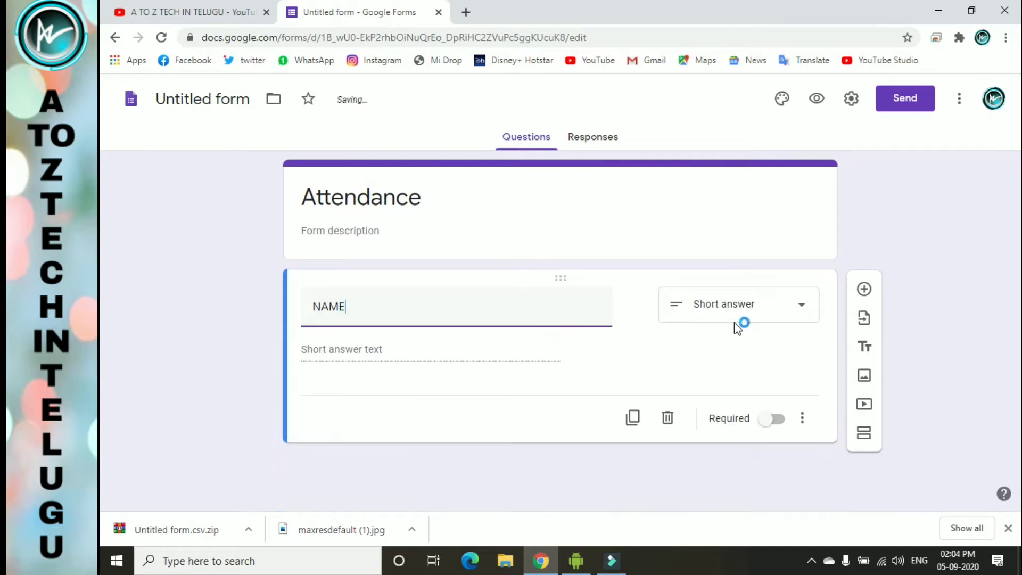
{"action": "left_click", "coordinate": [743, 318]}
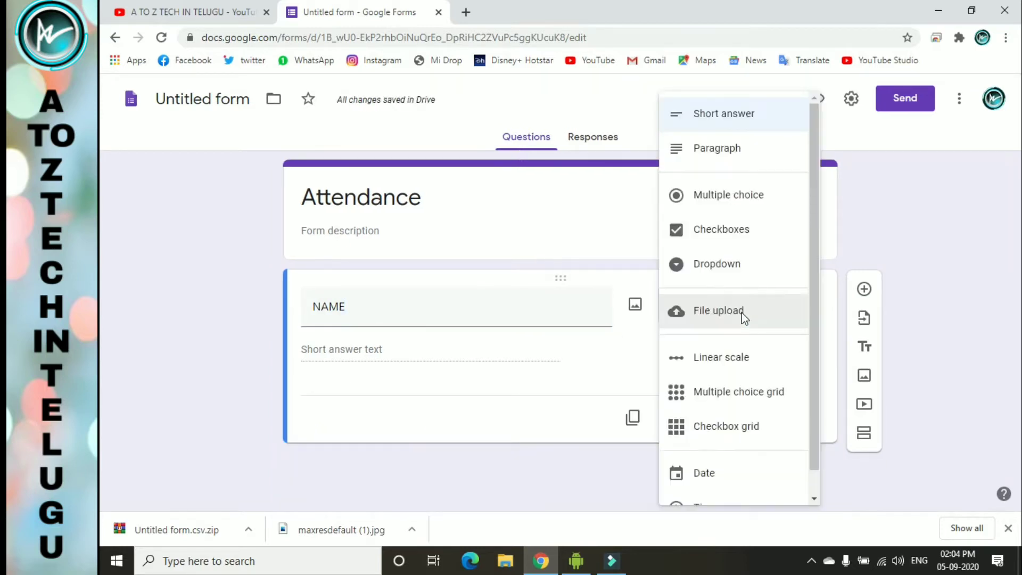
{"action": "left_click", "coordinate": [762, 115]}
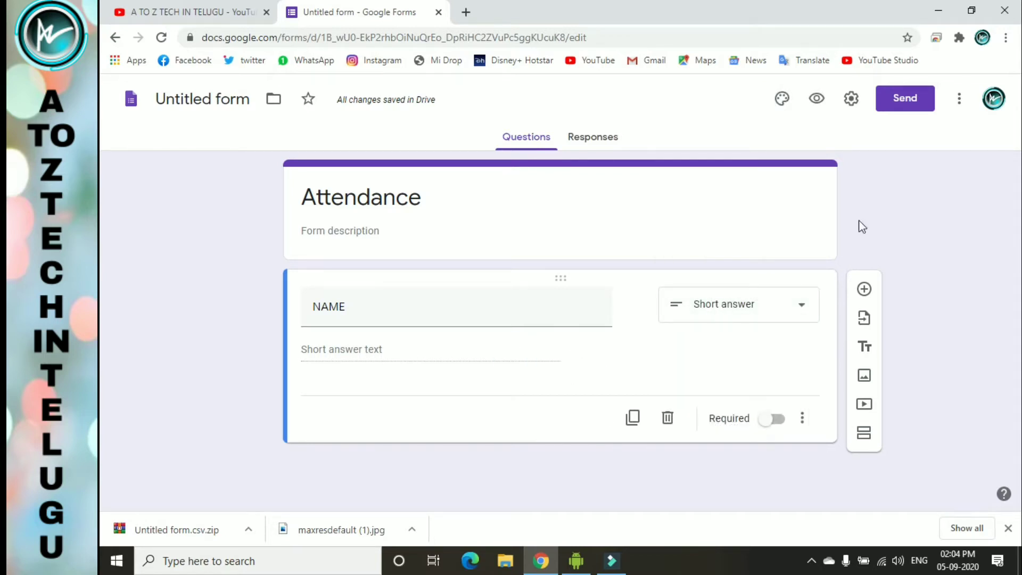
{"action": "left_click", "coordinate": [863, 289]}
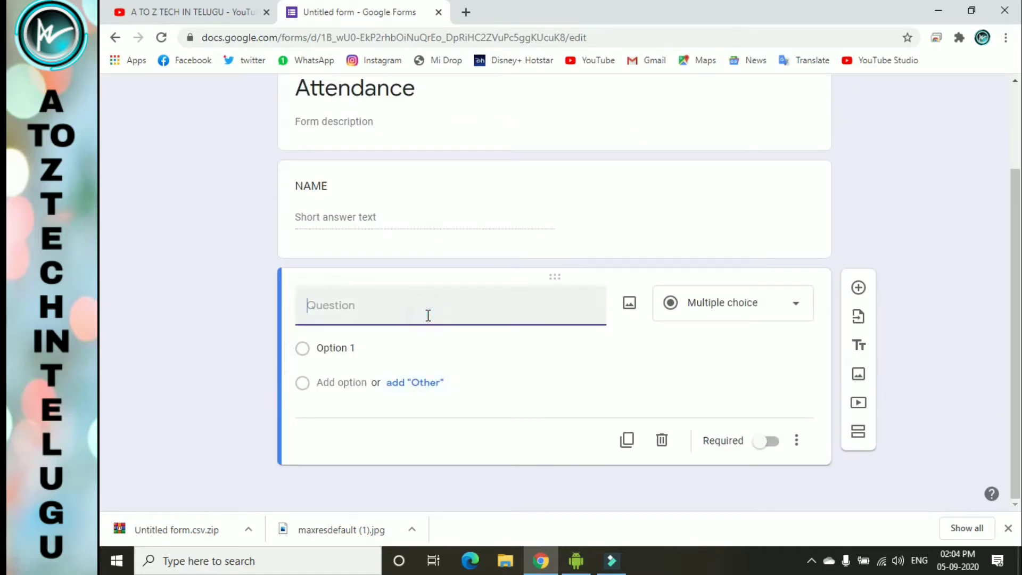
- Title the second question ROLE NO, trimming it from ROLENUMBER
{"action": "type", "text": "ROLENUMBER"}
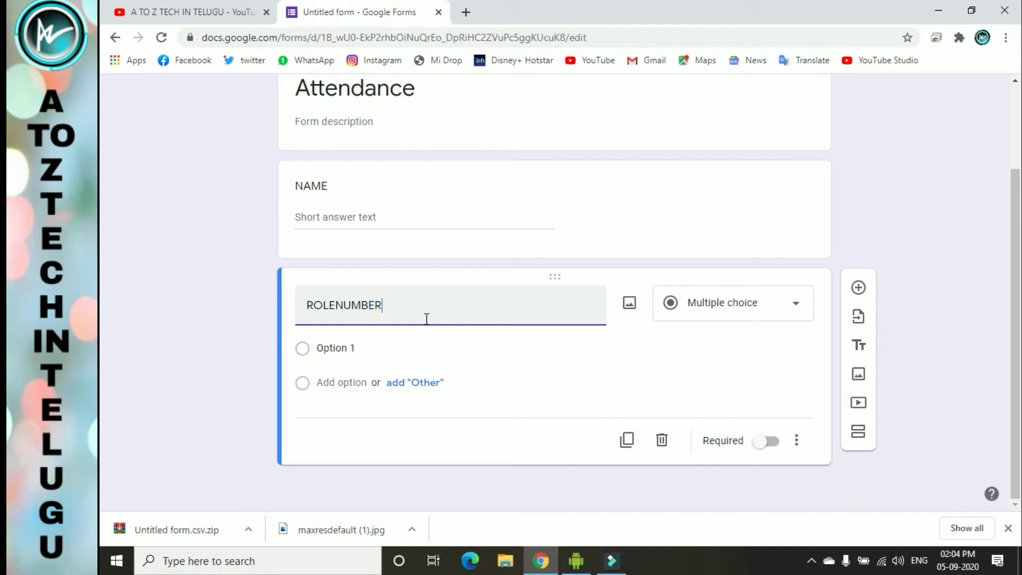
{"action": "key", "text": "BackSpace"}
{"action": "key", "text": "BackSpace"}
{"action": "key", "text": "BackSpace"}
{"action": "key", "text": "BackSpace"}
{"action": "key", "text": "BackSpace"}
{"action": "key", "text": "BackSpace"}
{"action": "type", "text": "NO."}
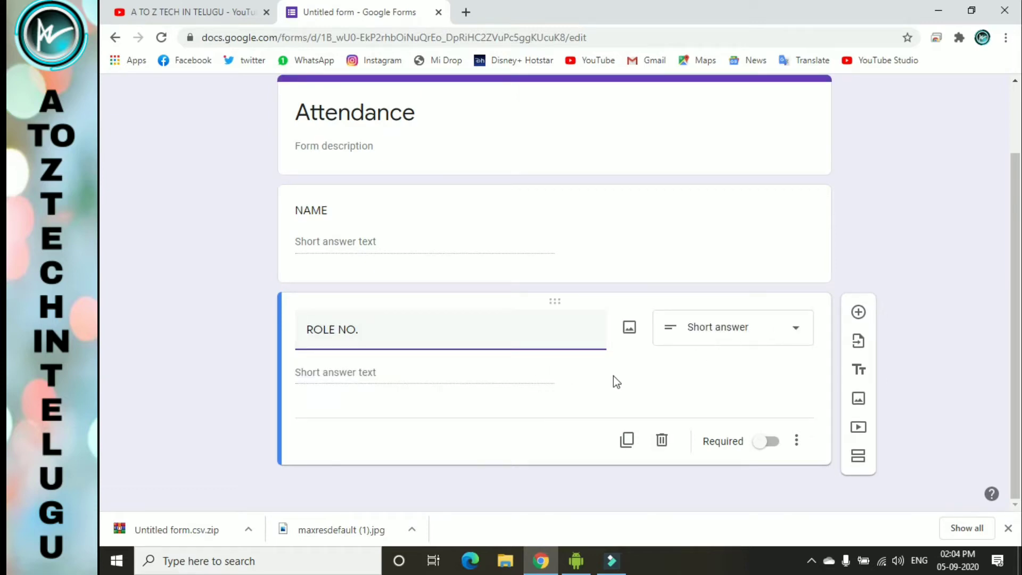
- Add a Time question titled ENTER THE TIME, then insert a blank question below it
{"action": "left_click", "coordinate": [859, 314]}
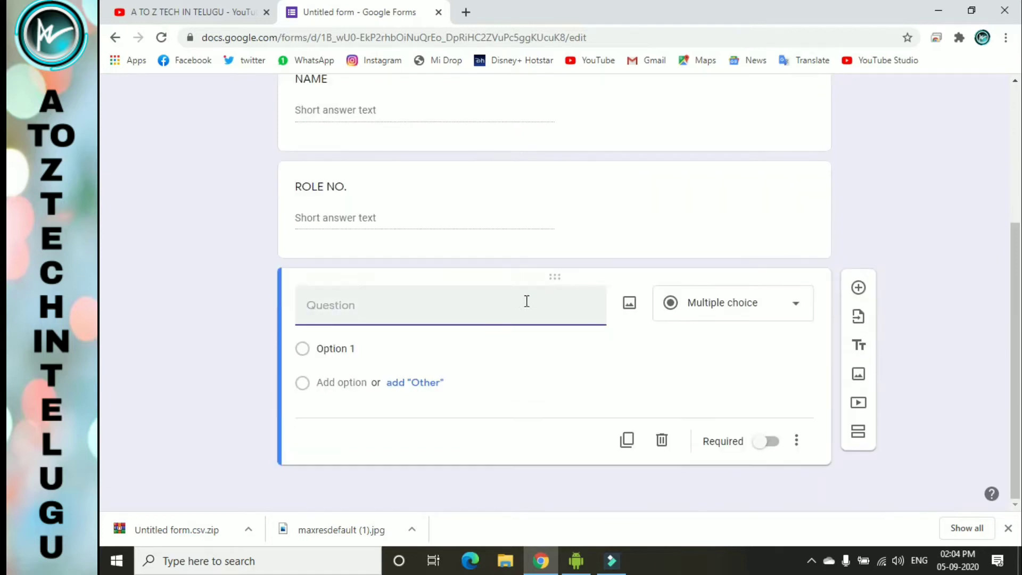
{"action": "left_click", "coordinate": [524, 303]}
{"action": "left_click", "coordinate": [756, 304]}
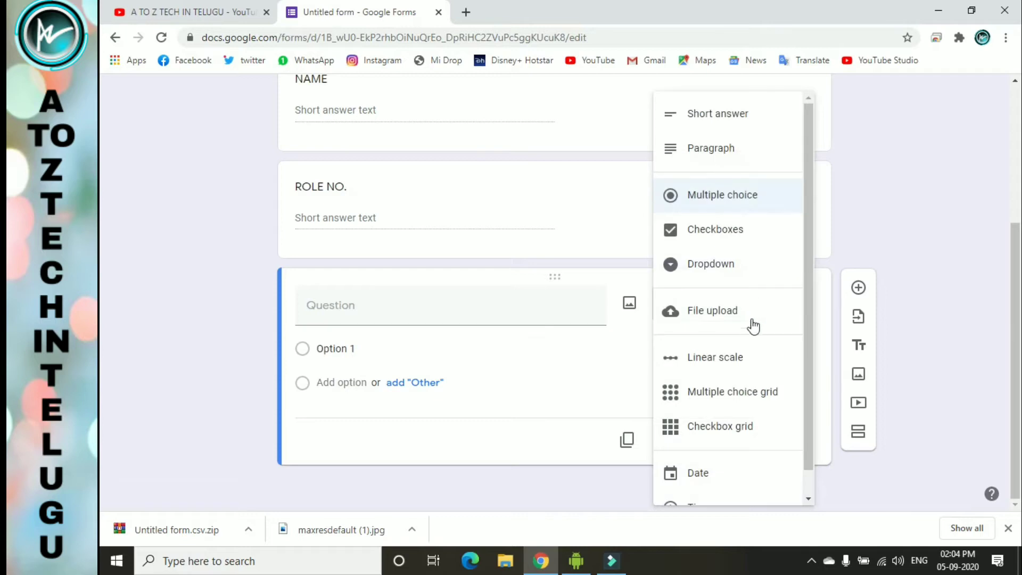
{"action": "scroll", "coordinate": [750, 335], "scroll_direction": "down", "scroll_amount": 1}
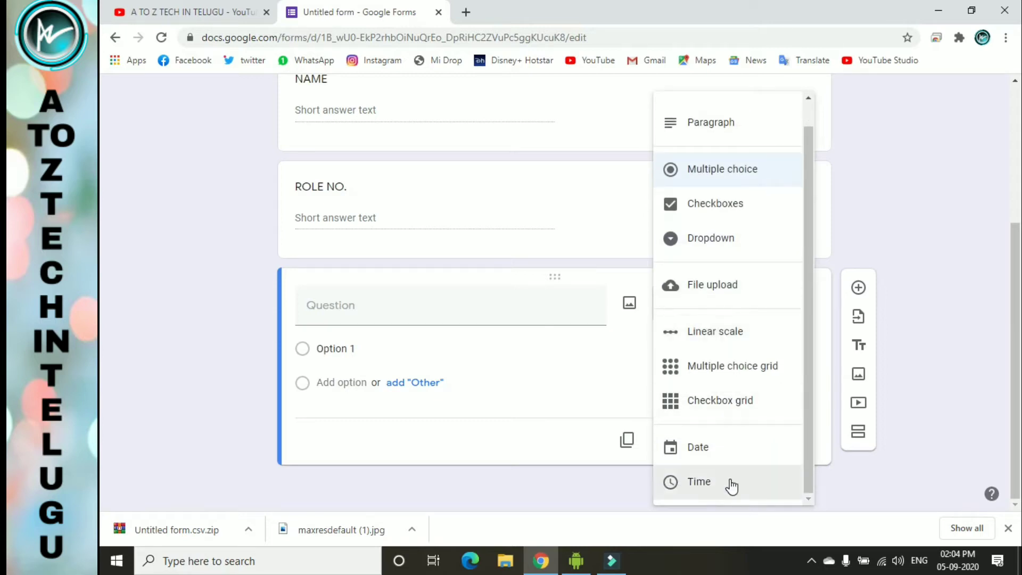
{"action": "left_click", "coordinate": [730, 482]}
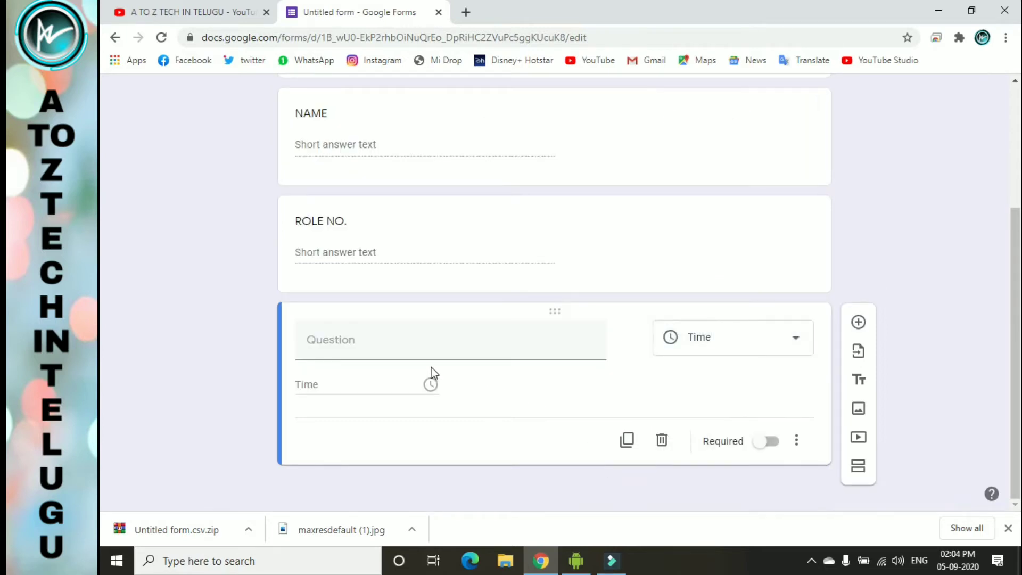
{"action": "left_click", "coordinate": [418, 345]}
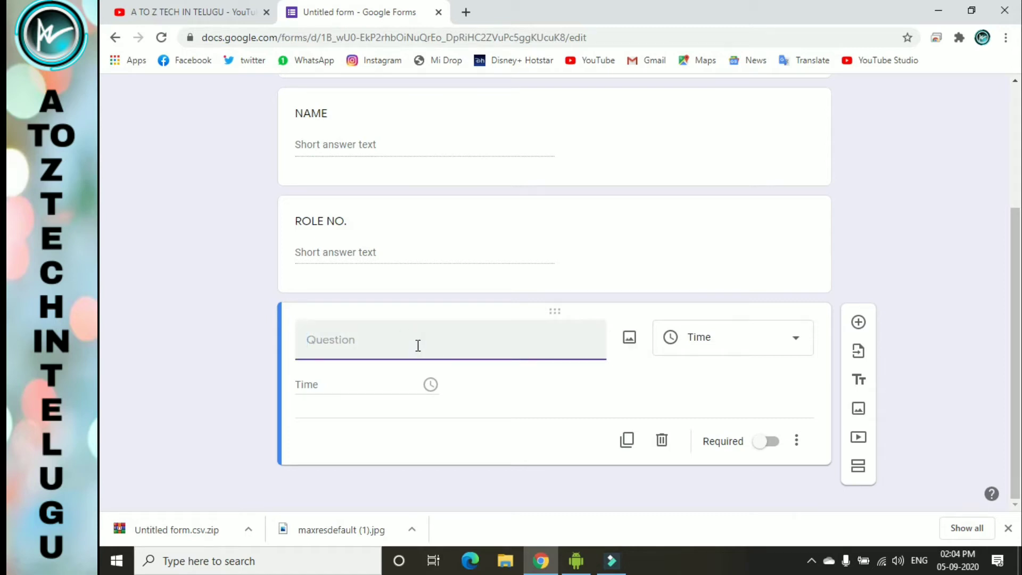
{"action": "type", "text": "ENTER THE TIME"}
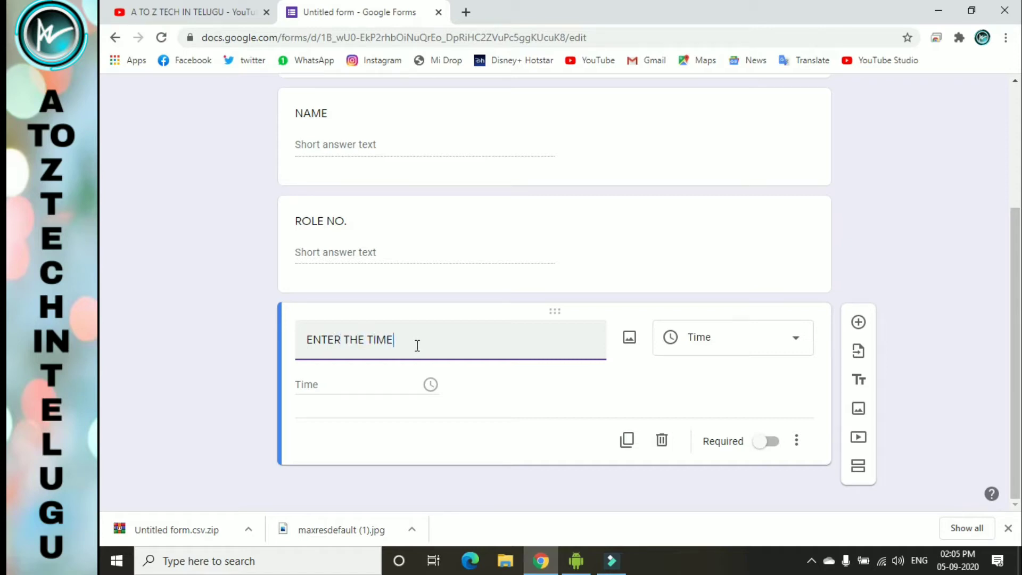
{"action": "left_click", "coordinate": [381, 391]}
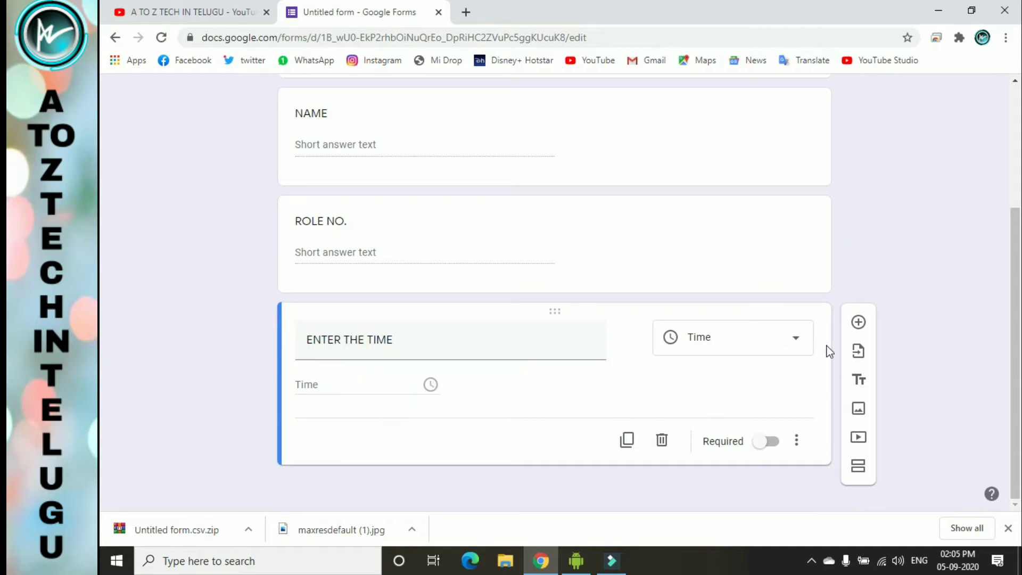
{"action": "left_click", "coordinate": [859, 323]}
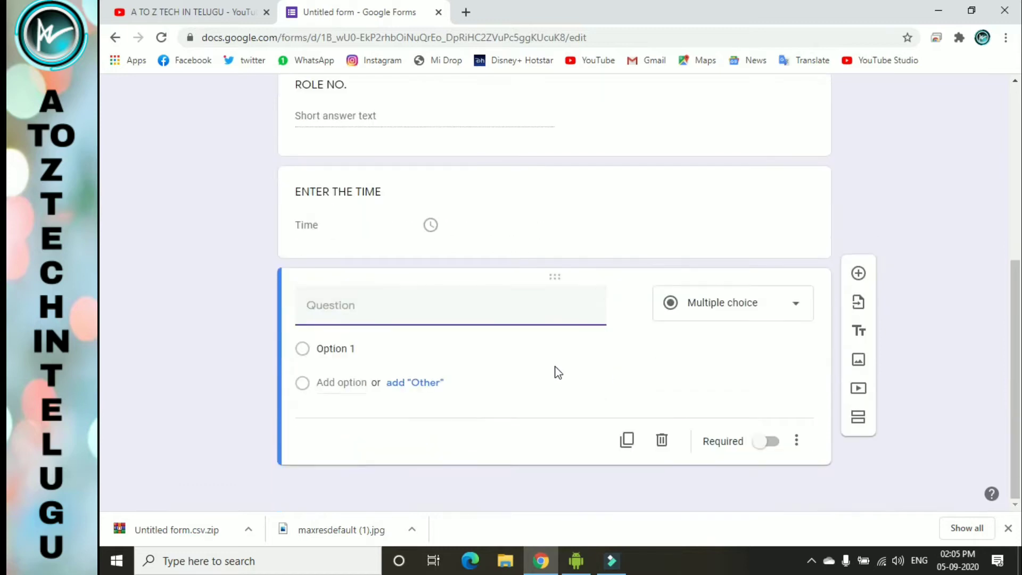
- Title the fourth question 'WHAT IS THE TOPIC WE DISCUSS TODAY', correcting DISSCUS to DISCUSS
{"action": "left_click", "coordinate": [497, 313]}
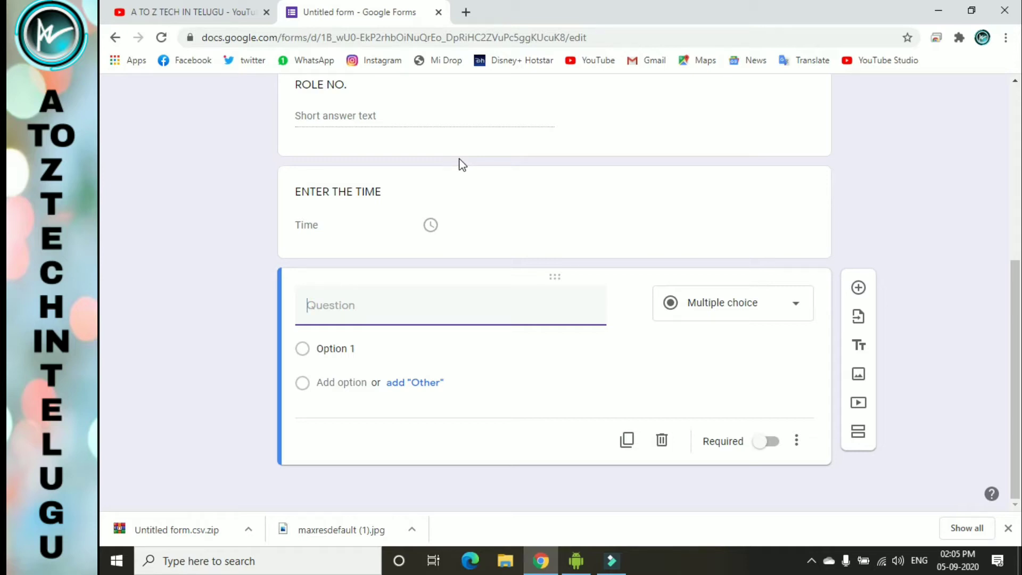
{"action": "left_click", "coordinate": [404, 316]}
{"action": "type", "text": "W"}
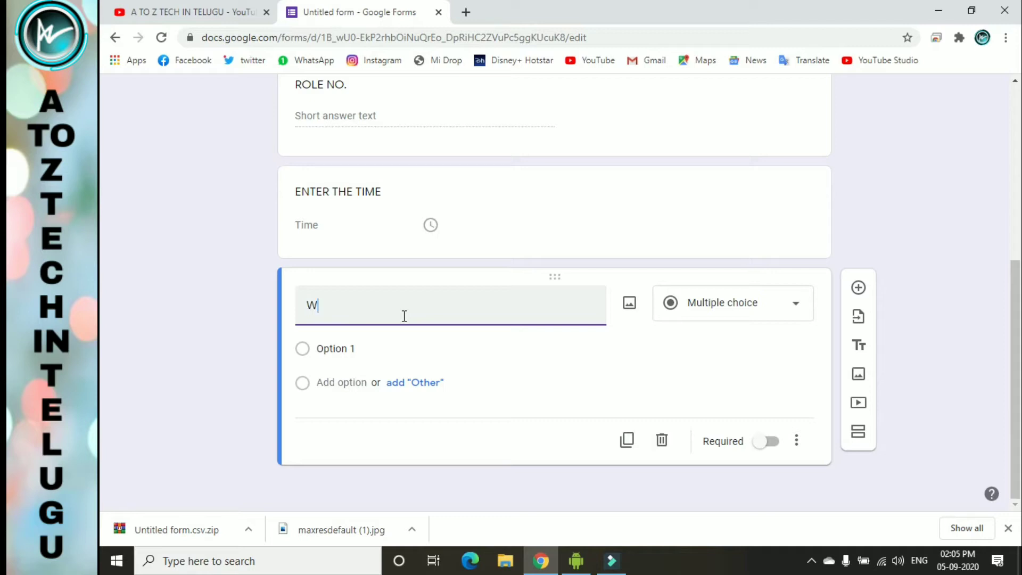
{"action": "type", "text": "HAT IS THE TOPIC WE DISSC"}
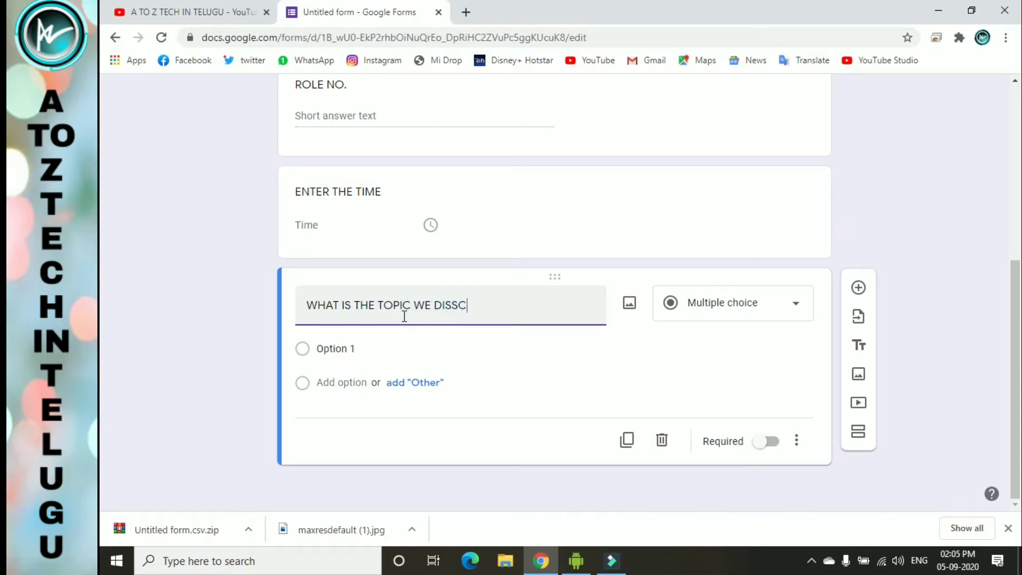
{"action": "type", "text": "US TODAY"}
{"action": "left_click", "coordinate": [463, 338]}
{"action": "right_click", "coordinate": [464, 339]}
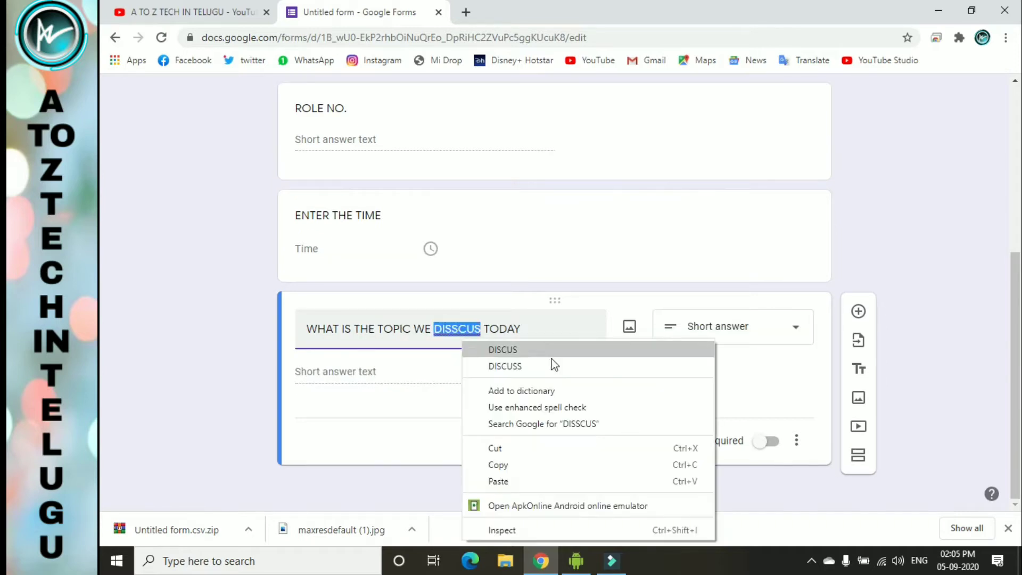
{"action": "left_click", "coordinate": [552, 364]}
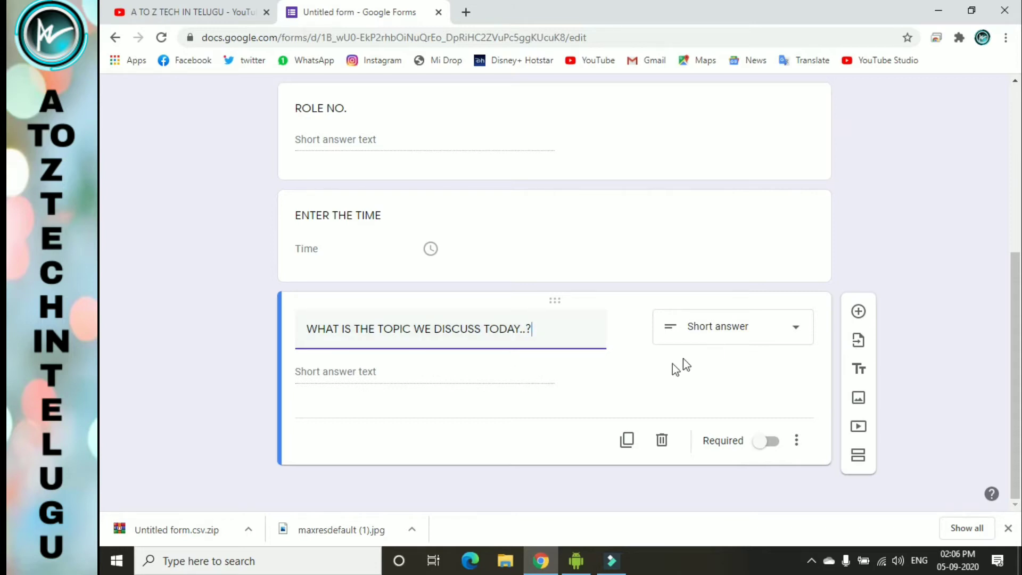
- Make the topic question a required Paragraph answer
{"action": "left_click", "coordinate": [710, 341]}
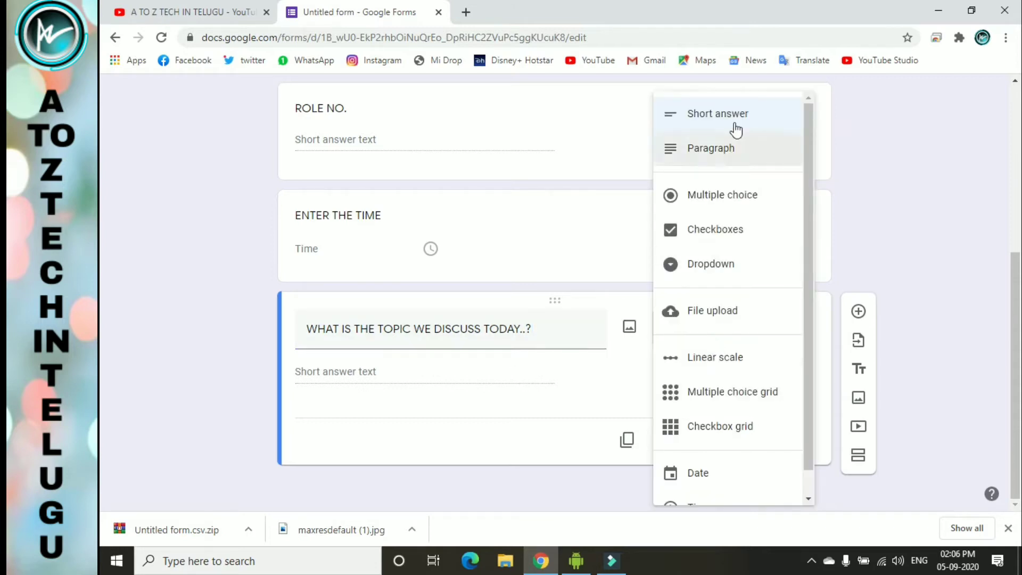
{"action": "left_click", "coordinate": [737, 150]}
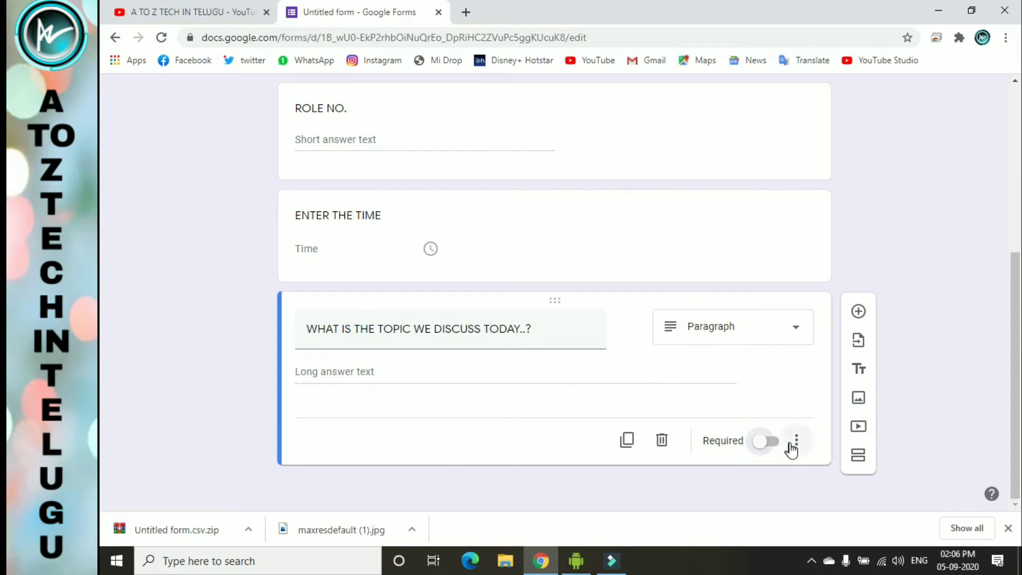
{"action": "left_click", "coordinate": [767, 443]}
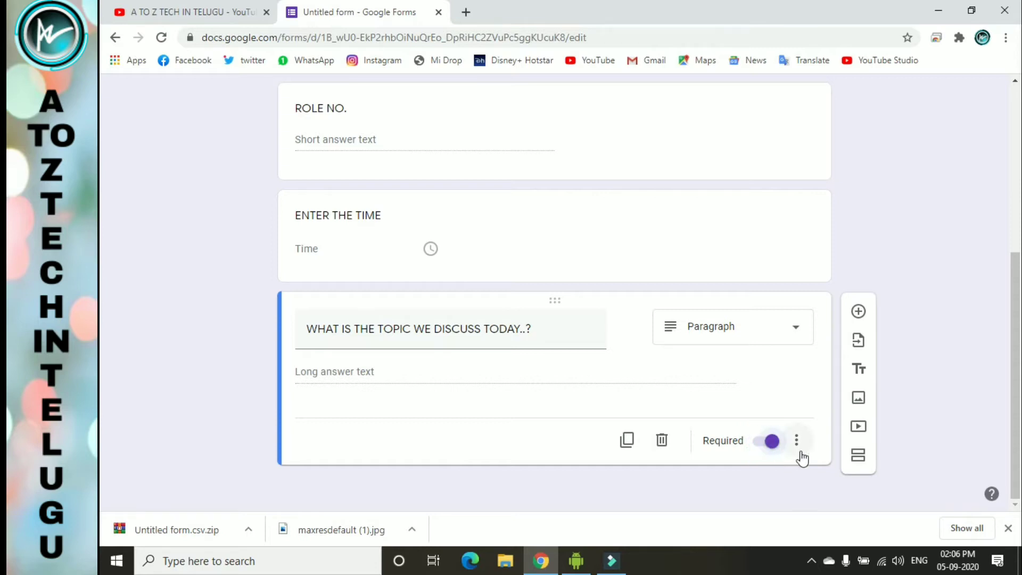
{"action": "scroll", "coordinate": [904, 283], "scroll_direction": "up", "scroll_amount": 5}
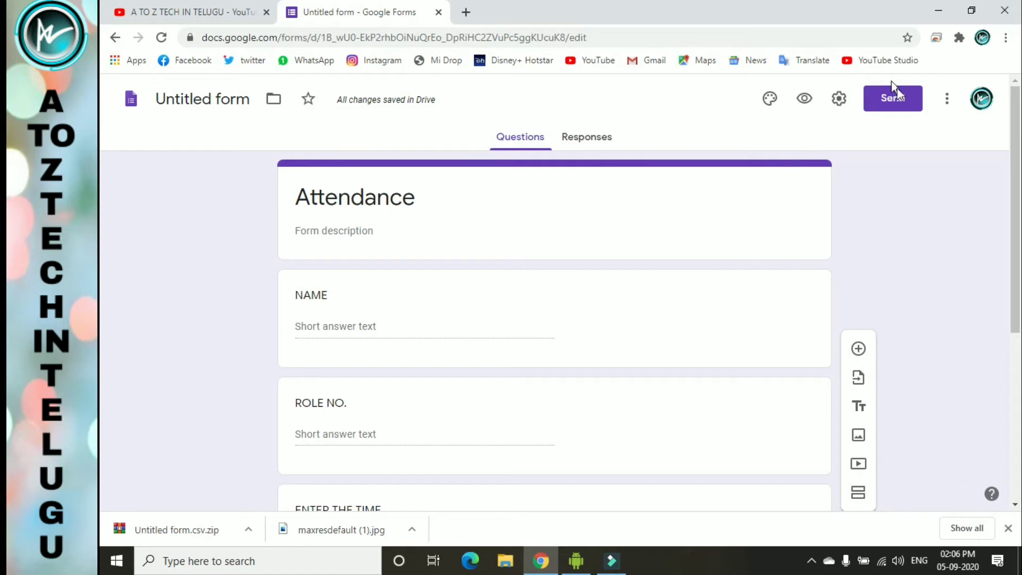
- Copy the Attendance form's shortened share link from Send, then open a blank new tab
{"action": "left_click", "coordinate": [901, 102]}
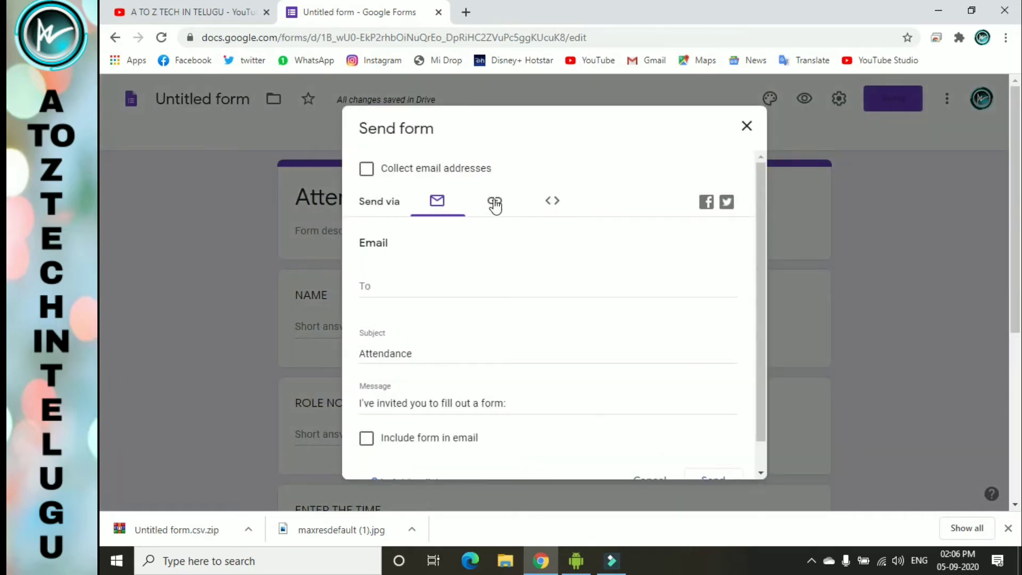
{"action": "left_click", "coordinate": [495, 204]}
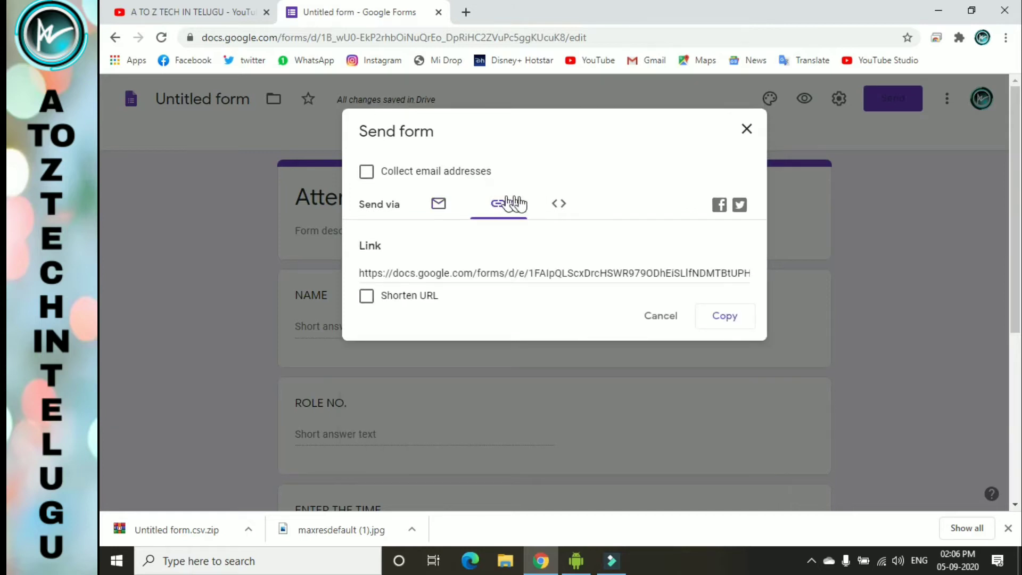
{"action": "left_click", "coordinate": [440, 205]}
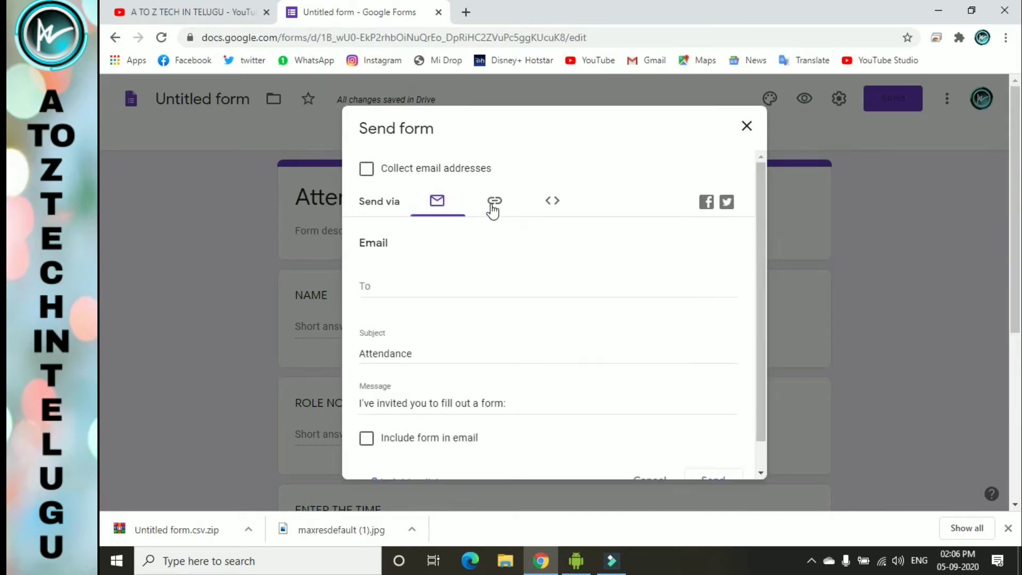
{"action": "left_click", "coordinate": [494, 209]}
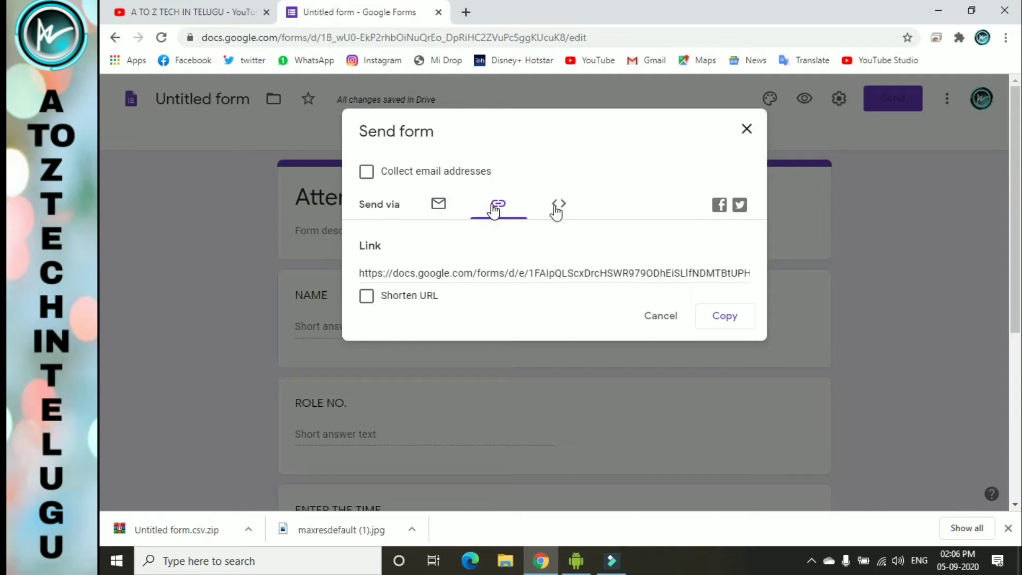
{"action": "left_click", "coordinate": [366, 298]}
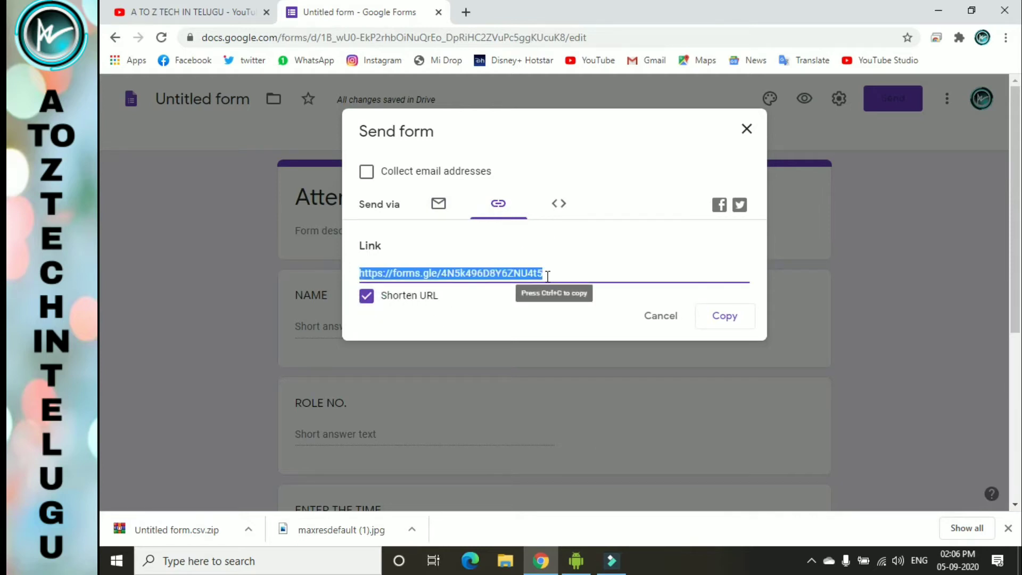
{"action": "left_click", "coordinate": [722, 318]}
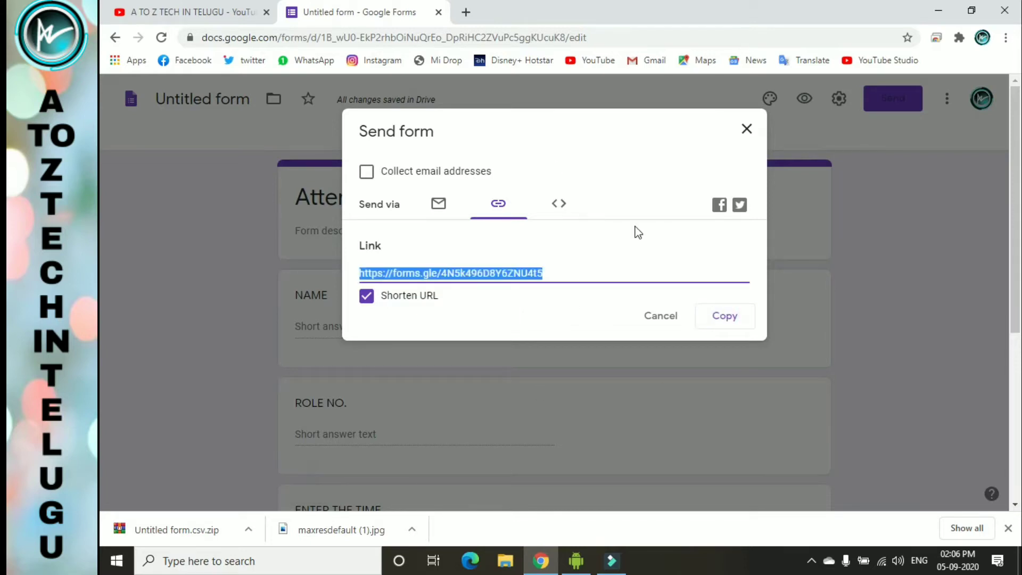
{"action": "left_click", "coordinate": [461, 17]}
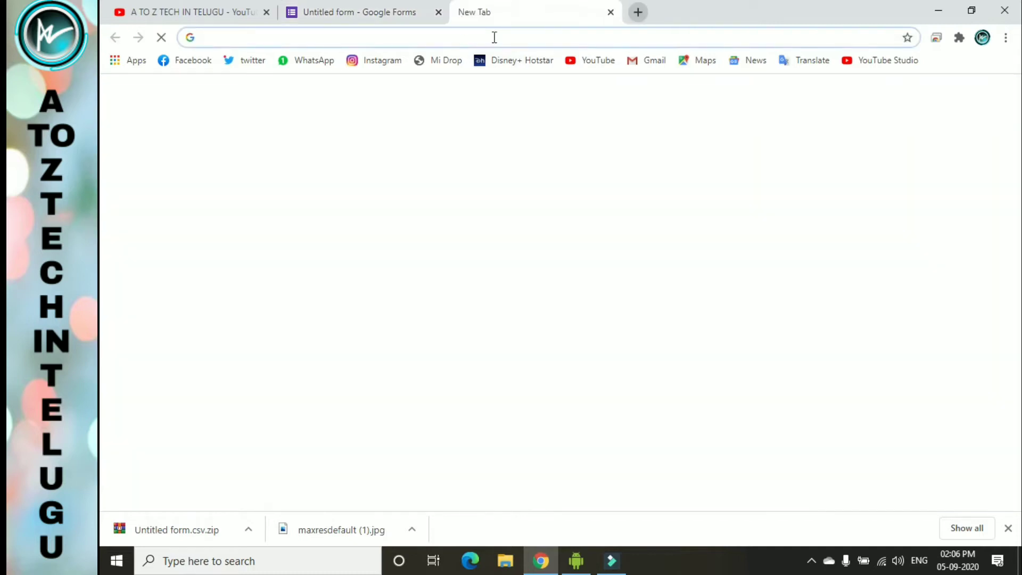
{"action": "left_click", "coordinate": [494, 37]}
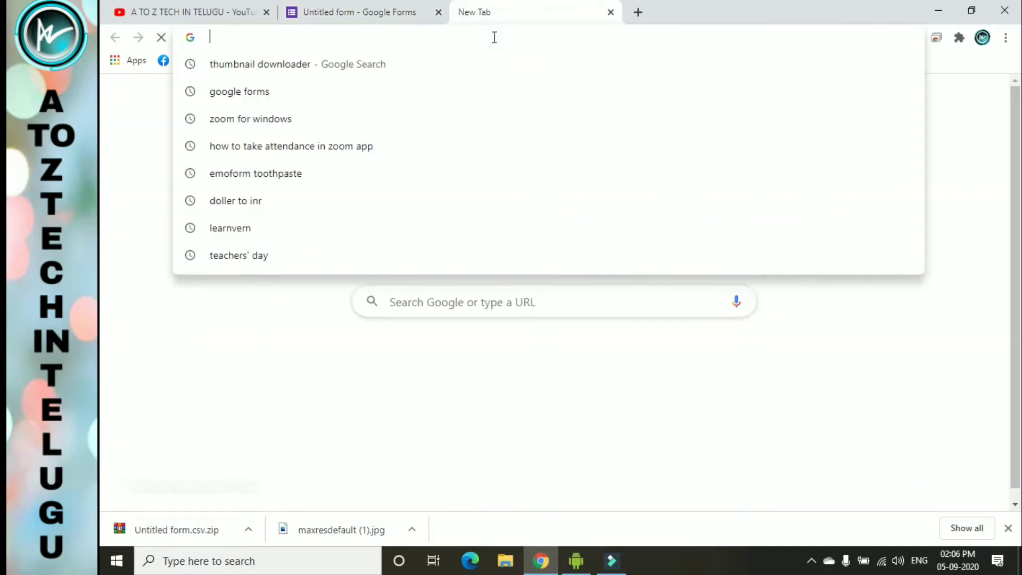
- Clear the stray address text, paste the copied forms.gle link and load it
{"action": "type", "text": "v"}
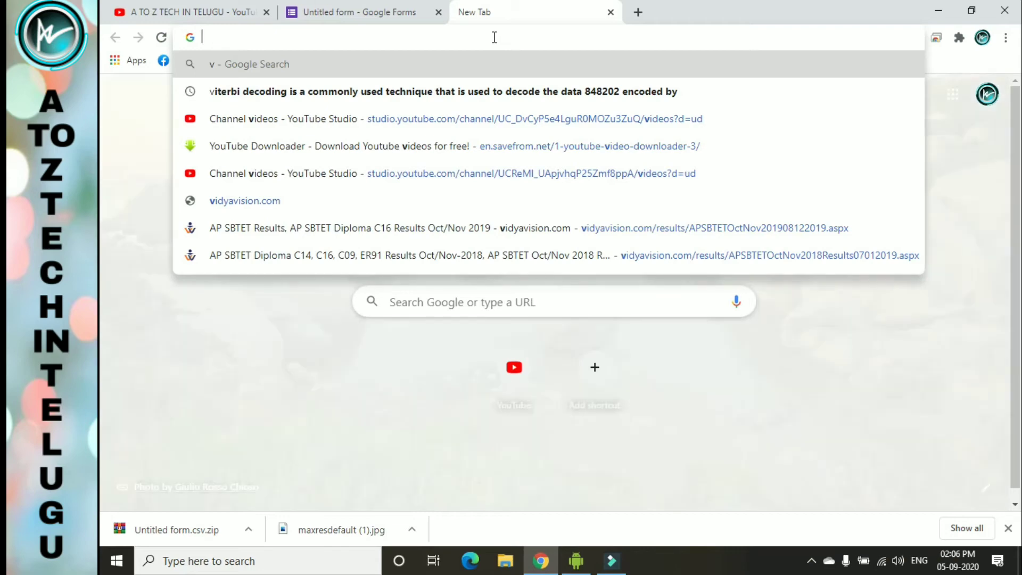
{"action": "key", "text": "BackSpace"}
{"action": "type", "text": "chrome://versio"}
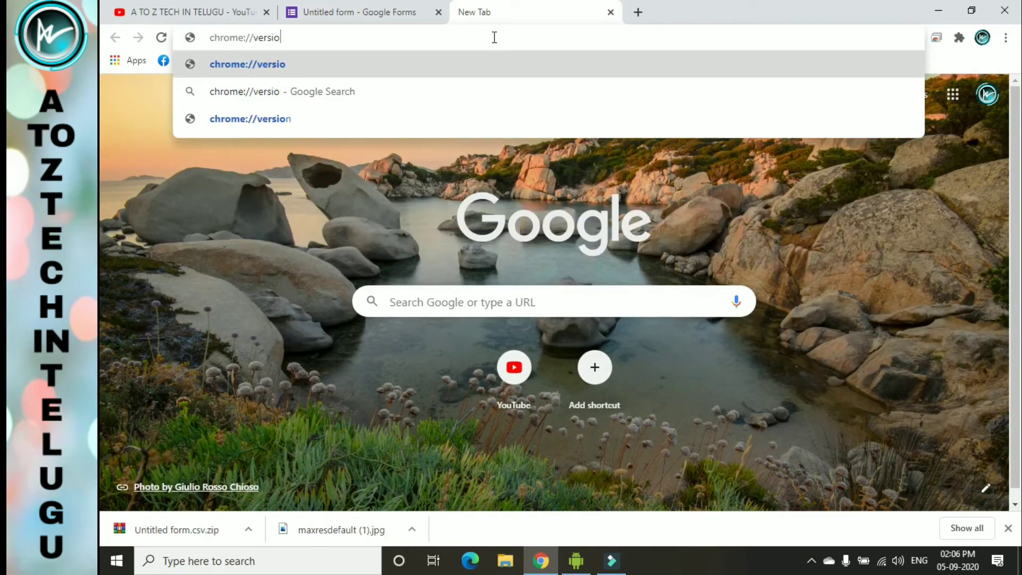
{"action": "key", "text": "BackSpace"}
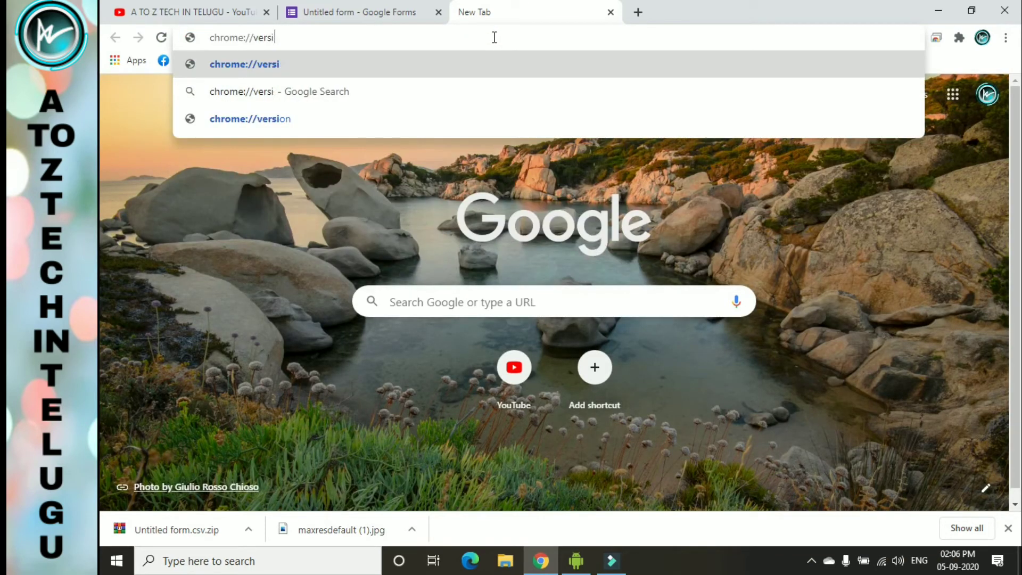
{"action": "key", "text": "BackSpace"}
{"action": "key", "text": "BackSpace"}
{"action": "key", "text": "BackSpace"}
{"action": "key", "text": "BackSpace"}
{"action": "key", "text": "BackSpace"}
{"action": "key", "text": "BackSpace"}
{"action": "key", "text": "BackSpace"}
{"action": "key", "text": "BackSpace"}
{"action": "key", "text": "BackSpace"}
{"action": "key", "text": "BackSpace"}
{"action": "key", "text": "BackSpace"}
{"action": "key", "text": "BackSpace"}
{"action": "key", "text": "BackSpace"}
{"action": "key", "text": "BackSpace"}
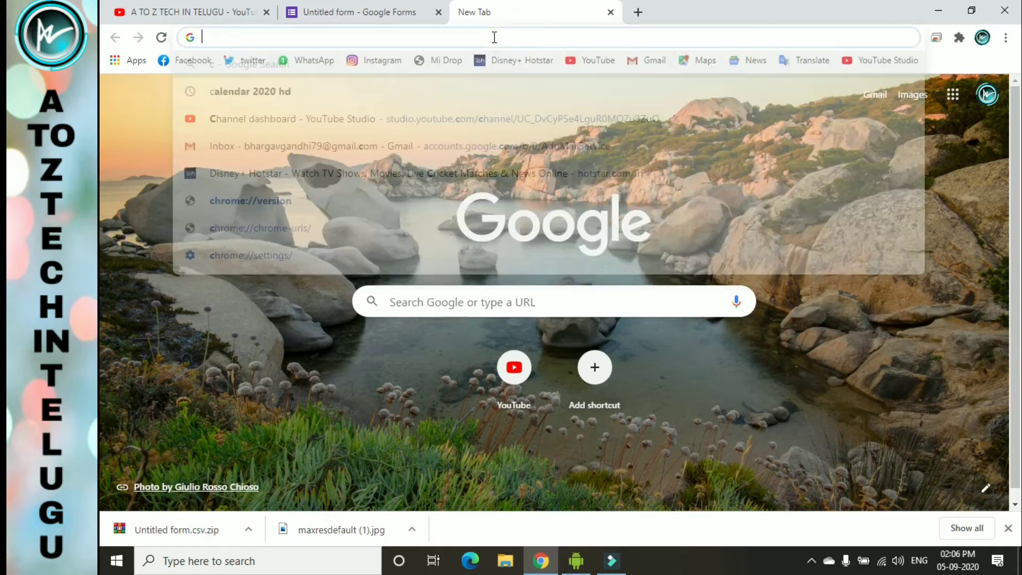
{"action": "type", "text": "https://forms.gle/4N5k496D8Y6ZNU4t5"}
{"action": "key", "text": "Return"}
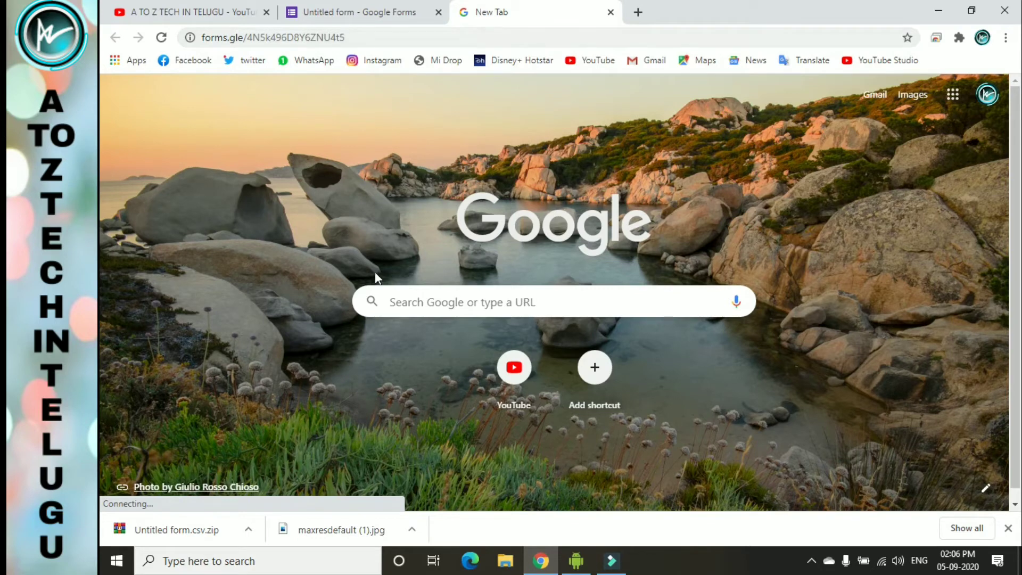
- Restore the Redmi Note 5 Pro mirror, reopen the Zoom meeting chat and focus its message box
{"action": "left_click", "coordinate": [576, 562]}
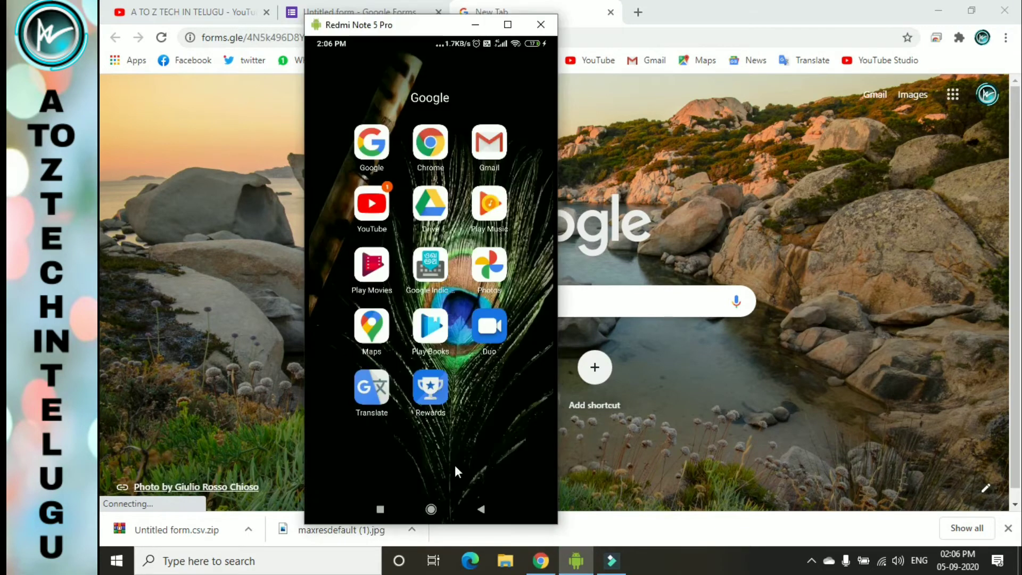
{"action": "left_click", "coordinate": [512, 486]}
{"action": "scroll", "coordinate": [512, 485], "scroll_direction": "down", "scroll_amount": 2}
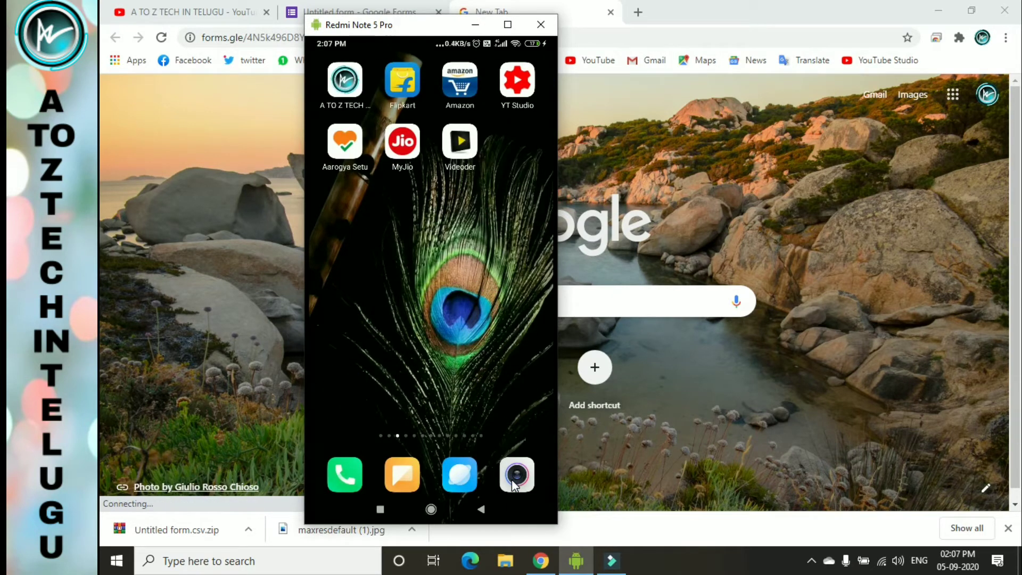
{"action": "scroll", "coordinate": [543, 453], "scroll_direction": "down", "scroll_amount": 4}
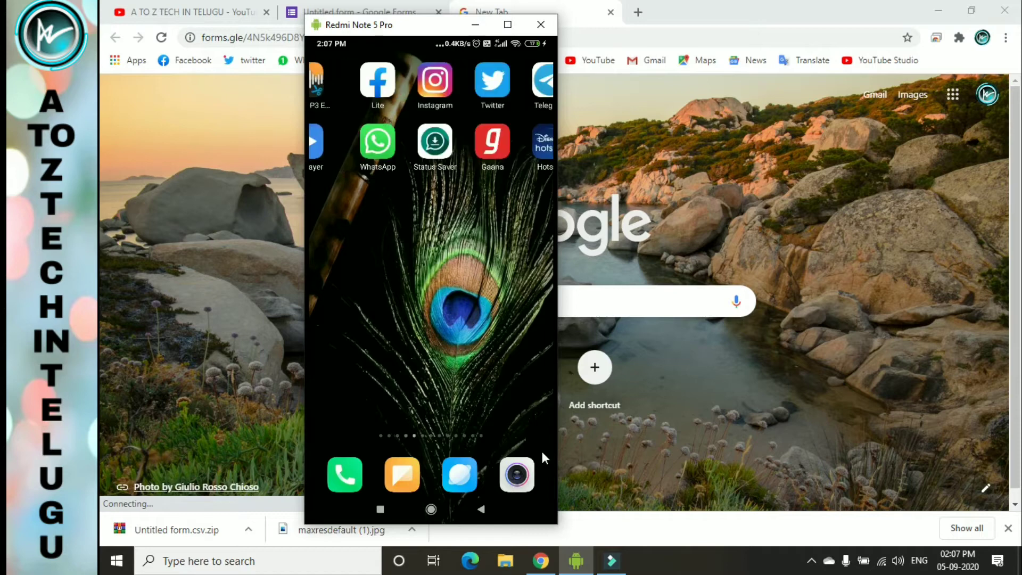
{"action": "scroll", "coordinate": [542, 453], "scroll_direction": "down", "scroll_amount": 5}
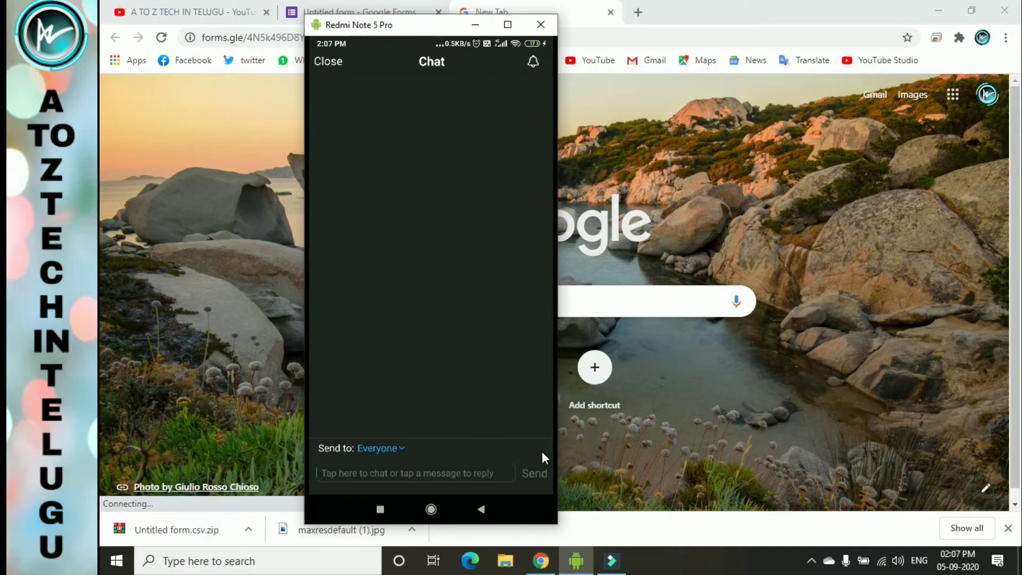
{"action": "left_click", "coordinate": [428, 295]}
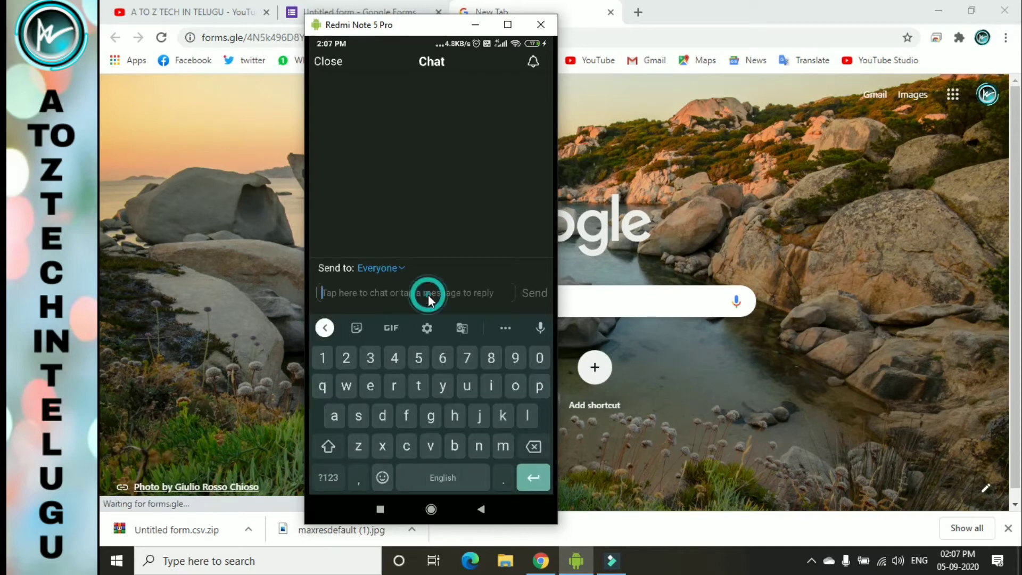
{"action": "left_click", "coordinate": [467, 292]}
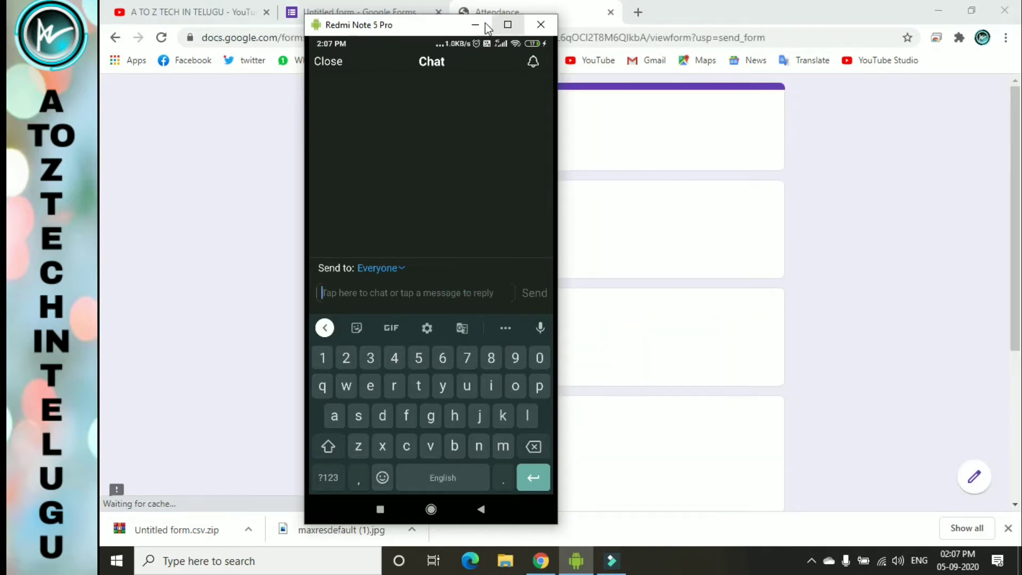
- Answer the NAME question with the student's name, fixing a missing letter
{"action": "left_click", "coordinate": [485, 24]}
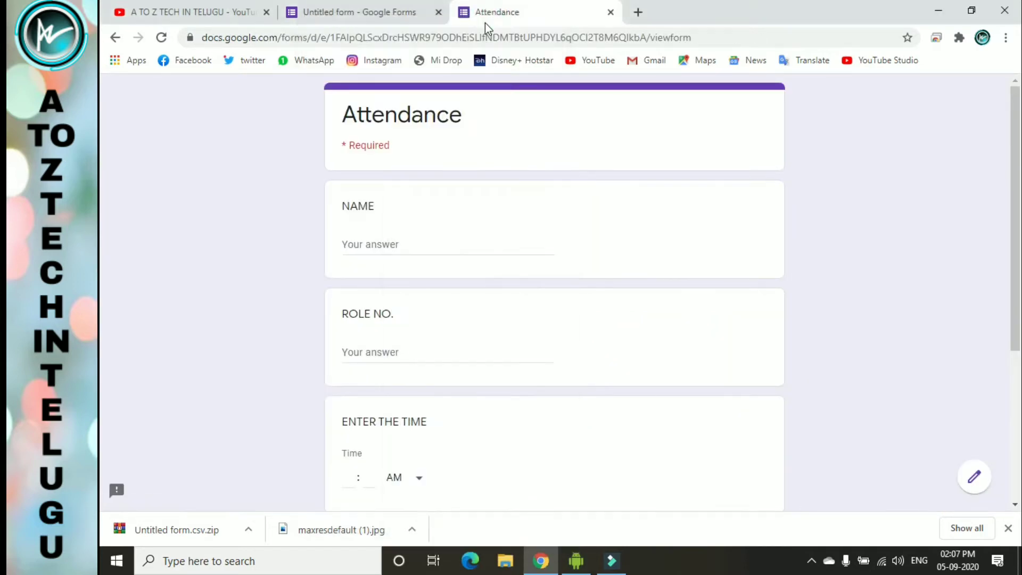
{"action": "left_click", "coordinate": [471, 245]}
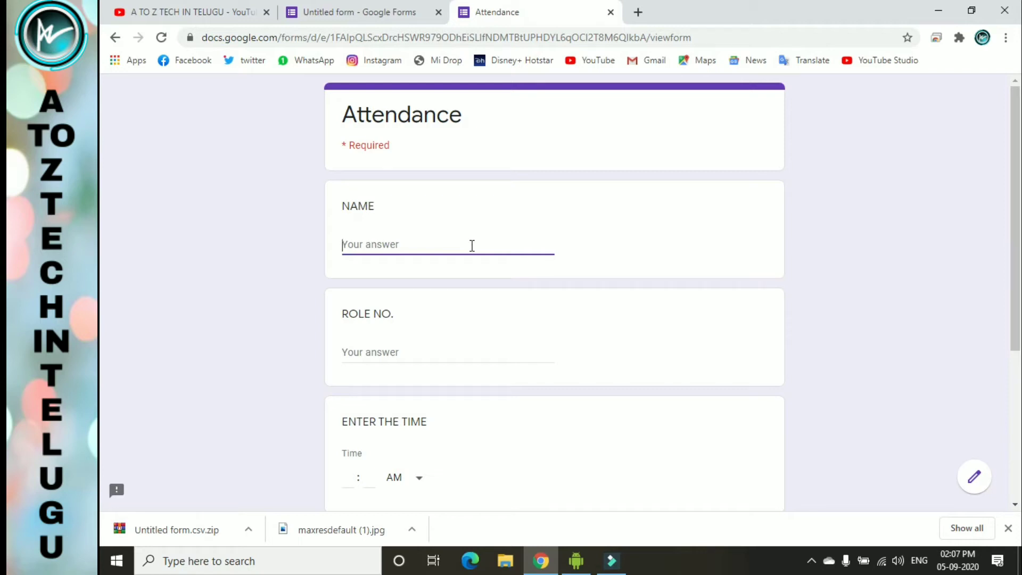
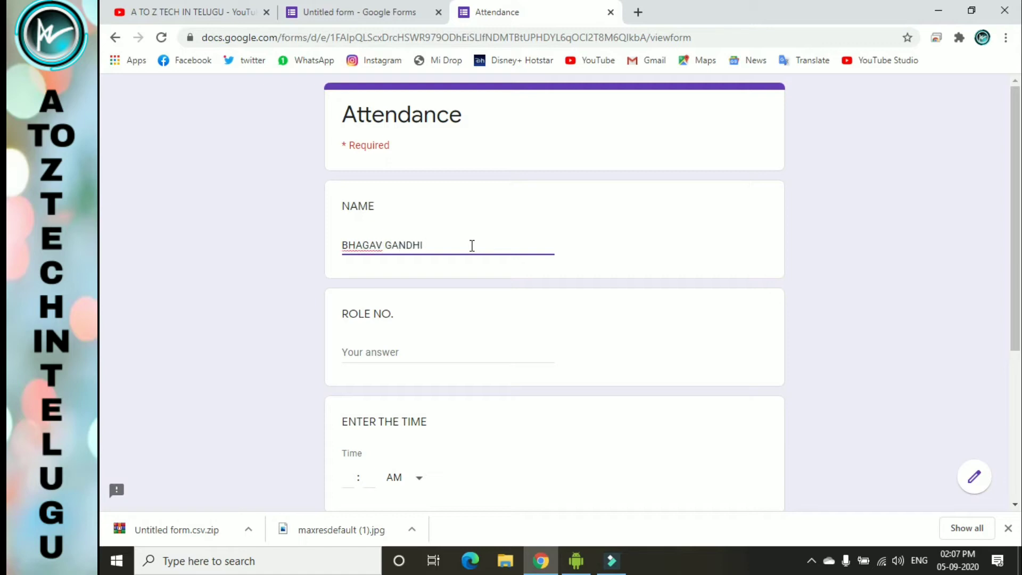
{"action": "left_click", "coordinate": [366, 244]}
{"action": "type", "text": "R"}
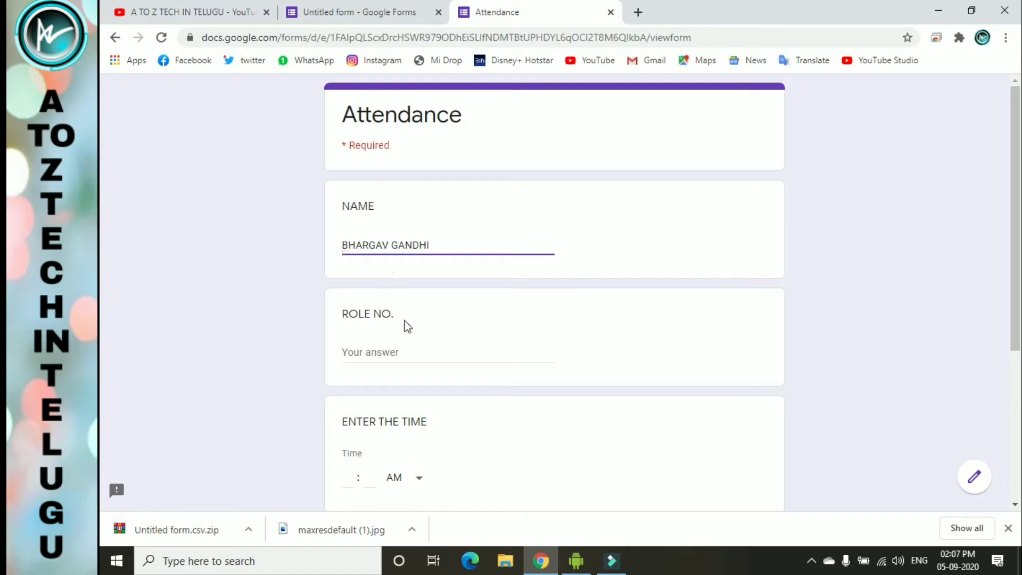
- Enter ROLE NO. 1, time 02:07 and a topic answer, then submit the response
{"action": "left_click", "coordinate": [434, 343]}
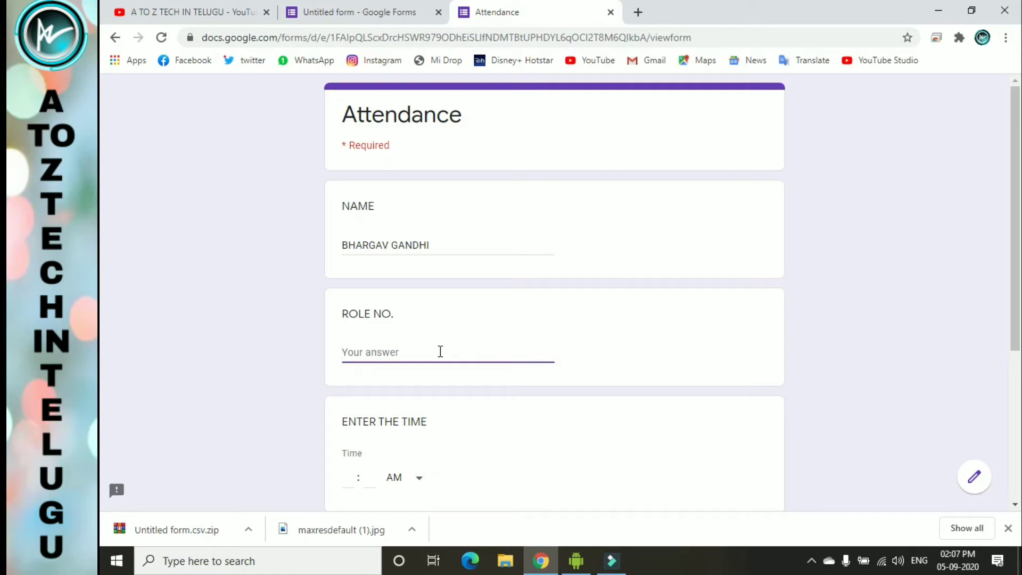
{"action": "type", "text": "1"}
{"action": "scroll", "coordinate": [440, 352], "scroll_direction": "down", "scroll_amount": 4}
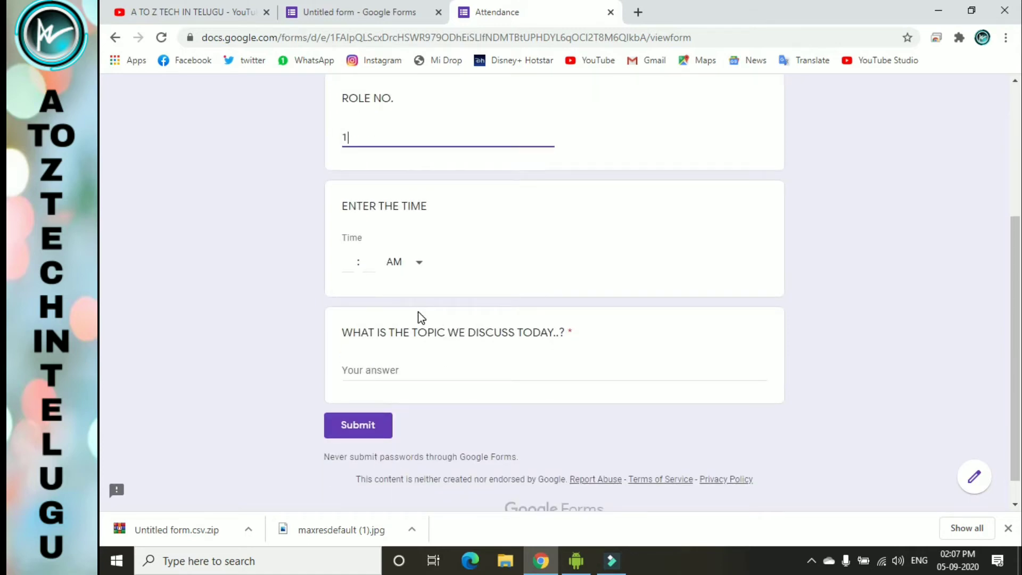
{"action": "left_click", "coordinate": [356, 271]}
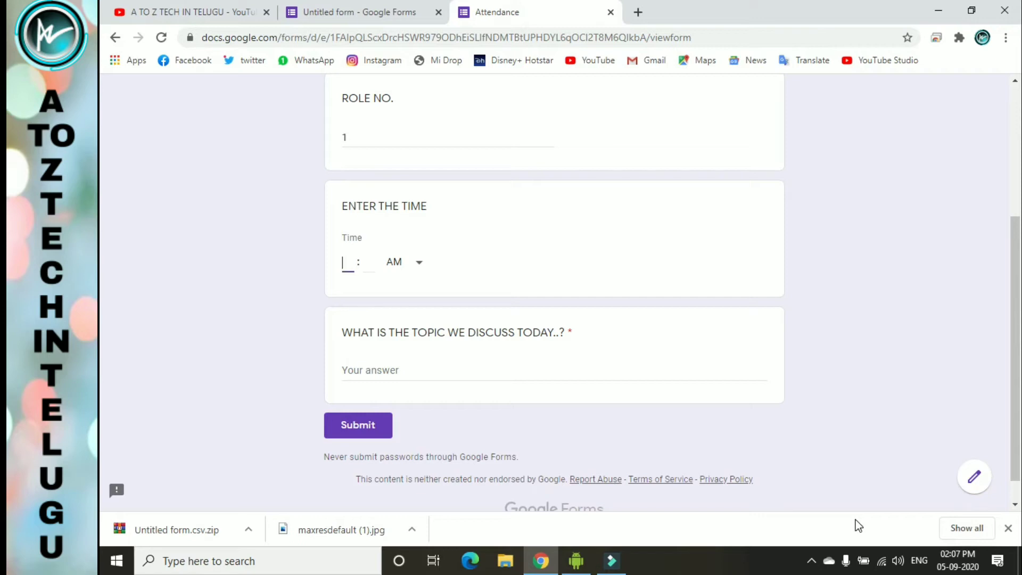
{"action": "type", "text": "2"}
{"action": "key", "text": "Tab"}
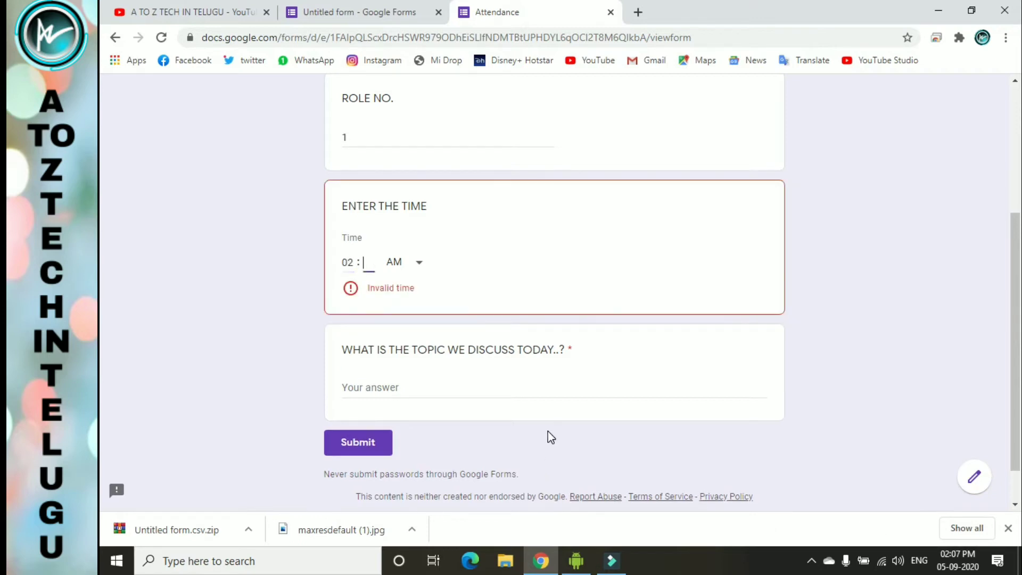
{"action": "type", "text": "02 : 0"}
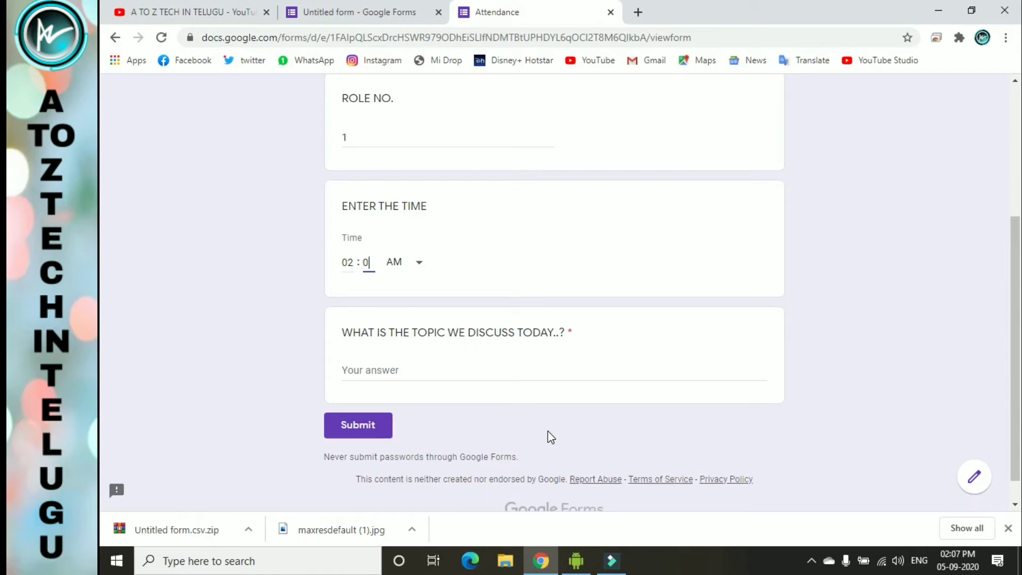
{"action": "type", "text": "7"}
{"action": "left_click", "coordinate": [419, 379]}
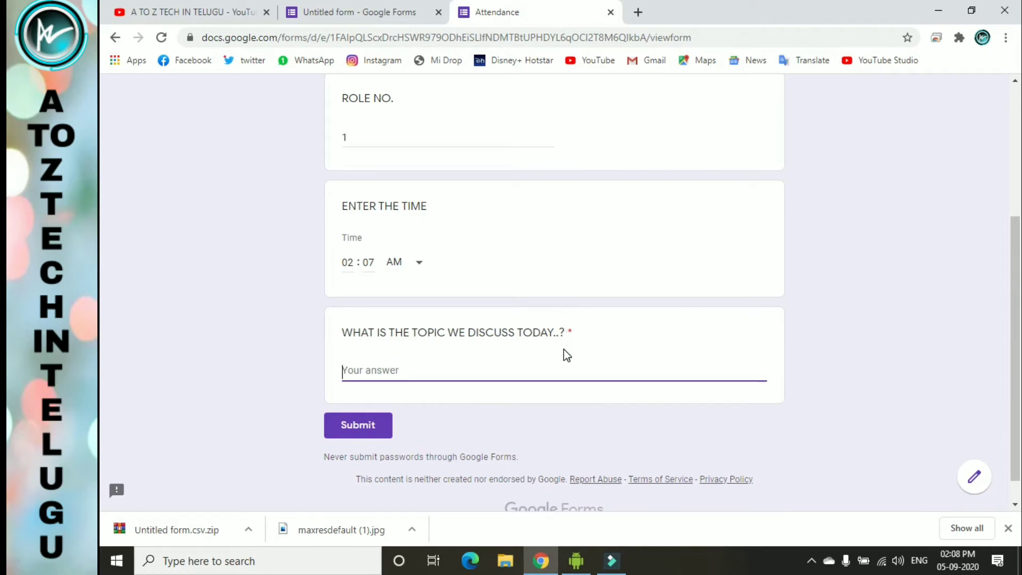
{"action": "type", "text": "JSDUSGUDWAEWF N DV "}
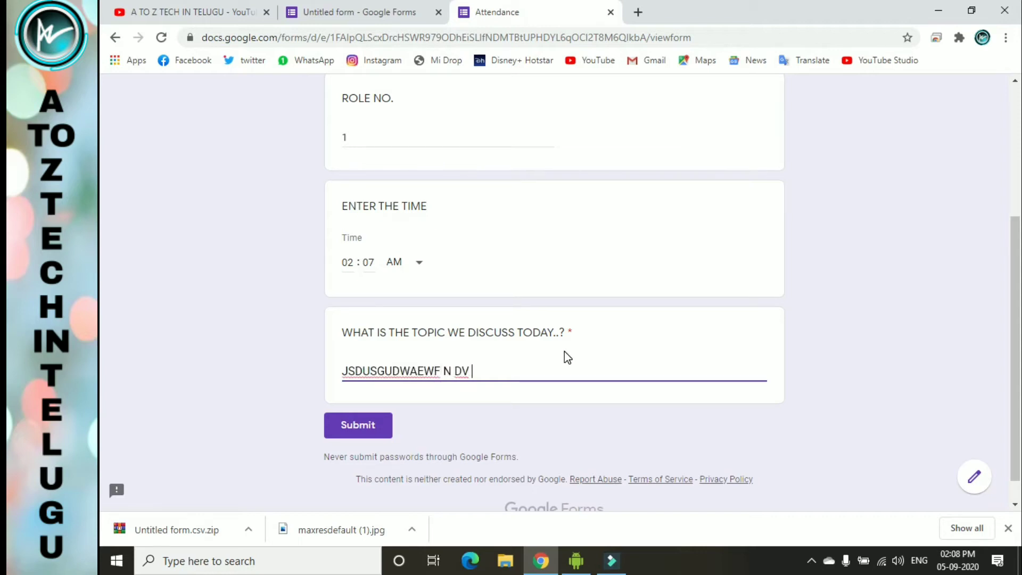
{"action": "type", "text": "EYW THEI AHEW"}
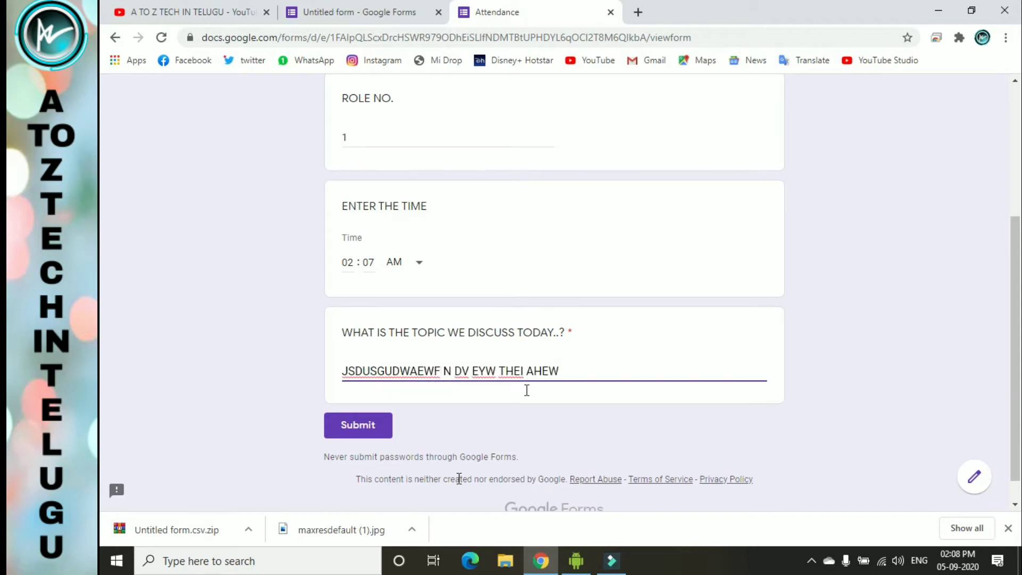
{"action": "left_click", "coordinate": [372, 429]}
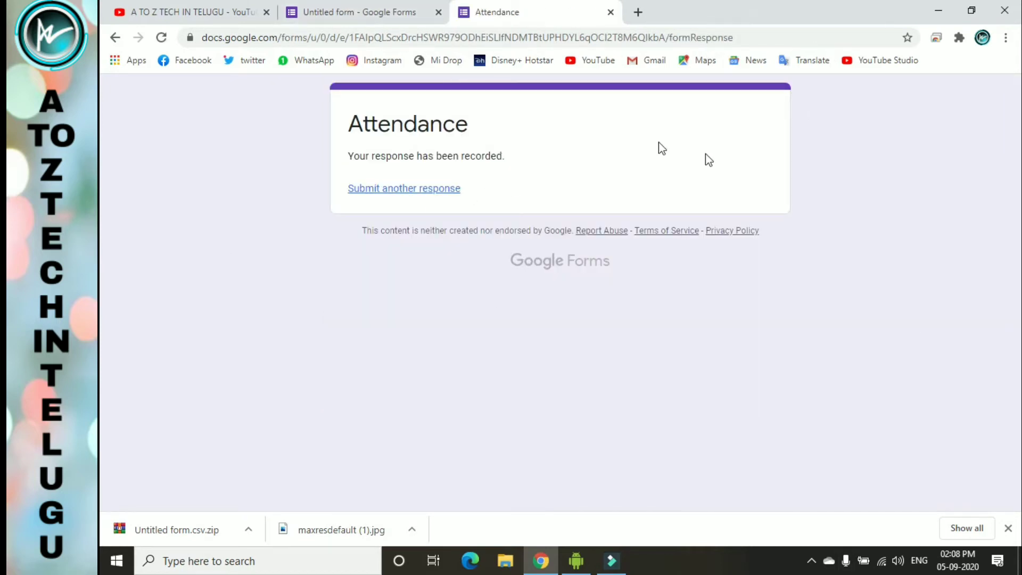
- Load the form's forms.gle short link in a fresh tab
{"action": "left_click", "coordinate": [640, 13]}
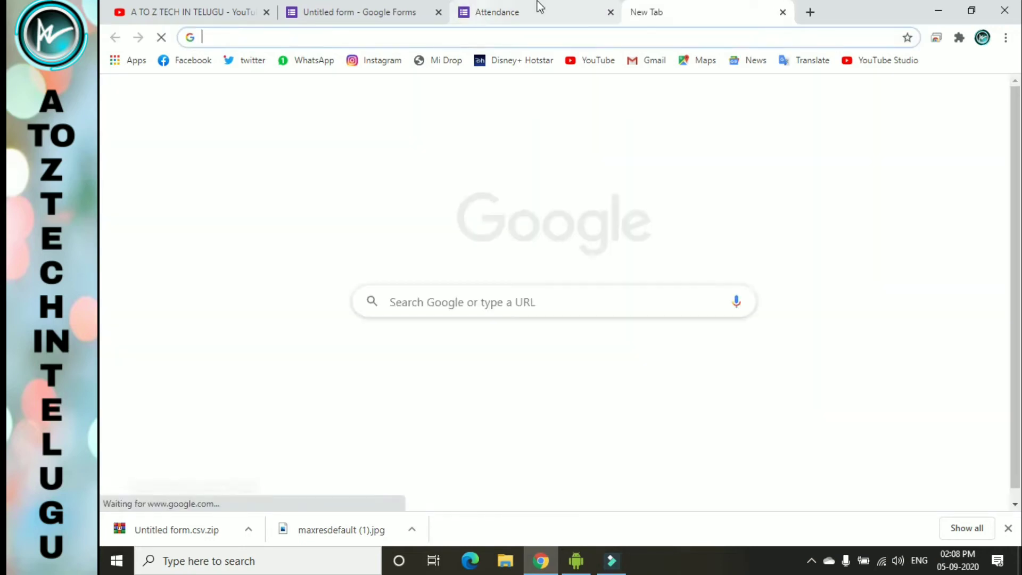
{"action": "type", "text": "https://forms.gle/4N5k496D8Y6ZNU4t5"}
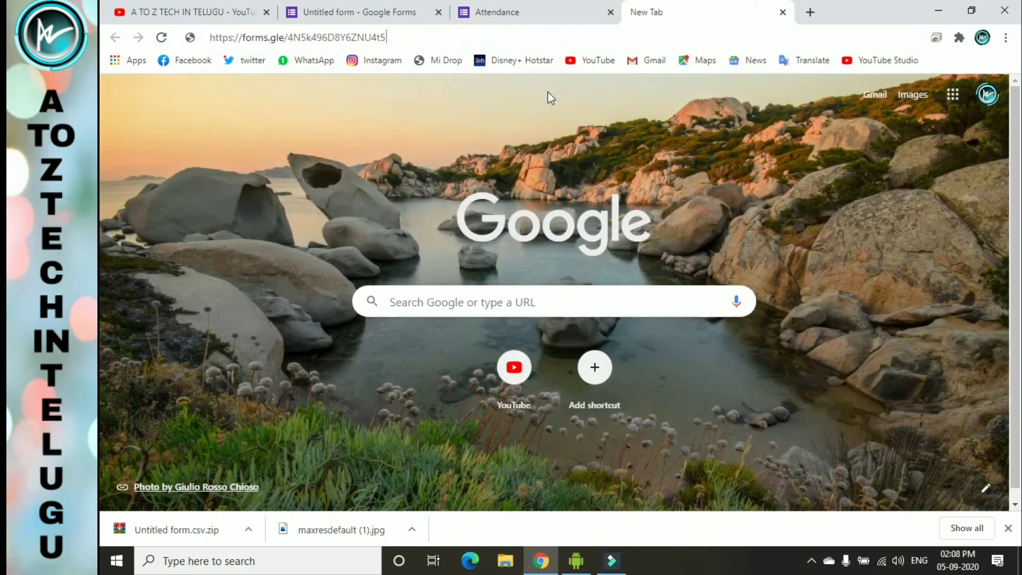
{"action": "key", "text": "Return"}
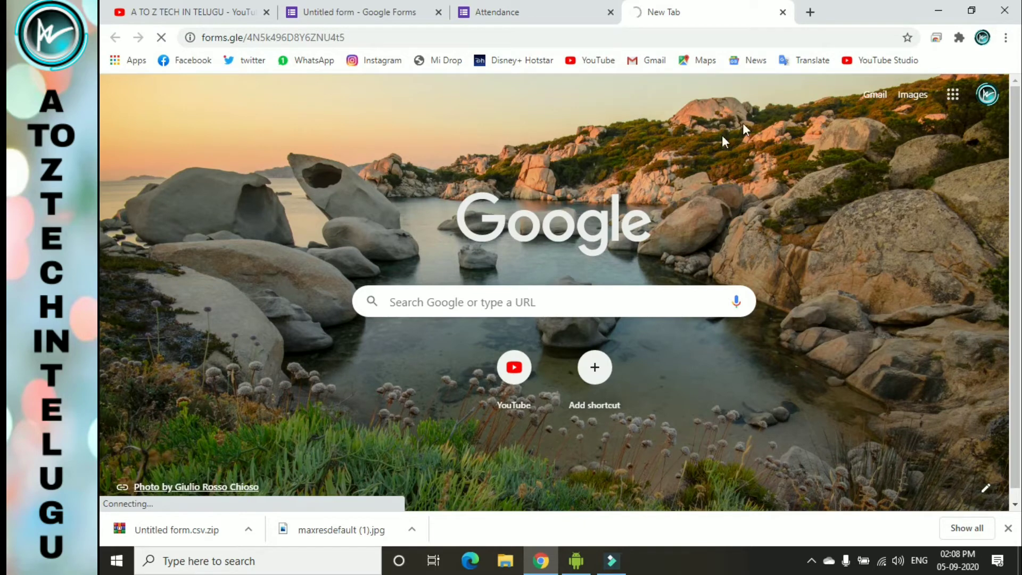
- Close the submitted Attendance page and return to the editor, dismissing the Send form dialog
{"action": "left_click", "coordinate": [540, 13]}
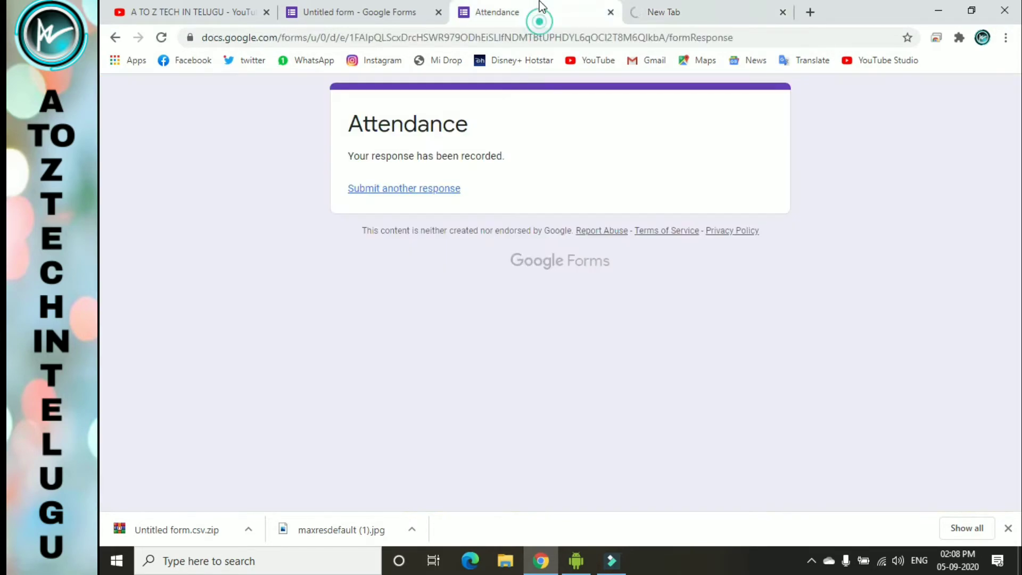
{"action": "left_click_drag", "start_coordinate": [350, 124], "coordinate": [521, 166]}
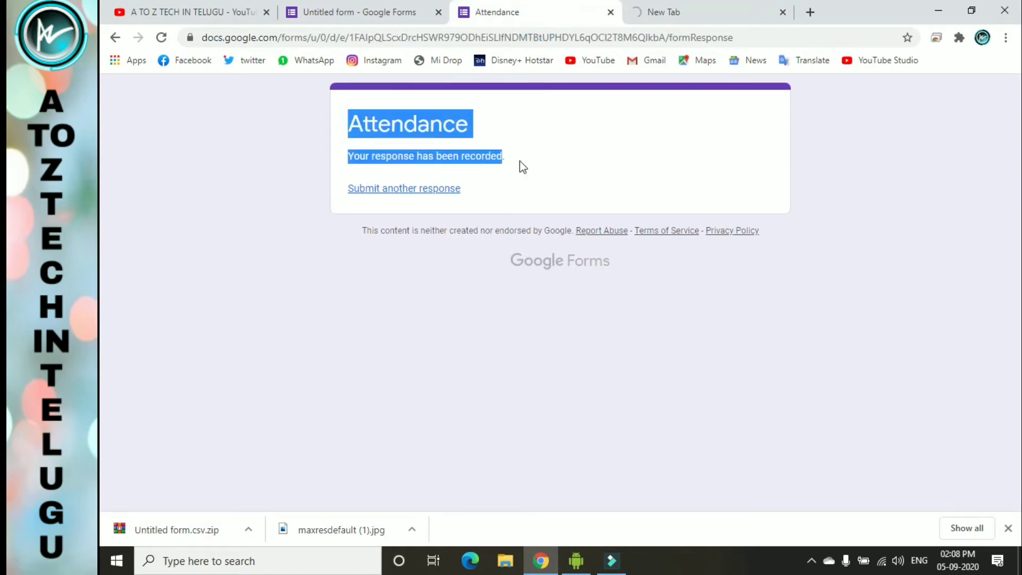
{"action": "left_click_drag", "start_coordinate": [403, 156], "coordinate": [492, 153]}
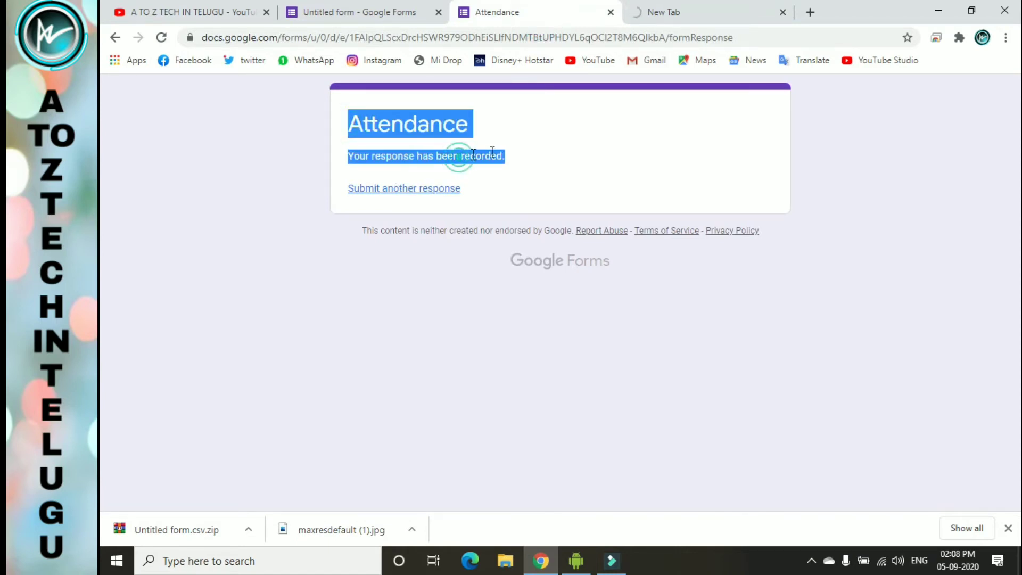
{"action": "left_click", "coordinate": [611, 13]}
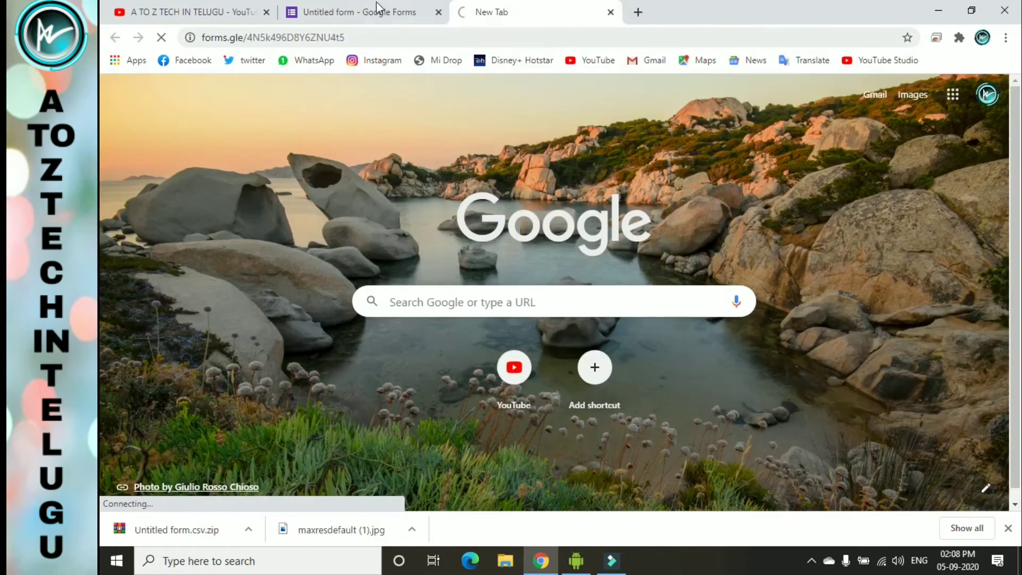
{"action": "left_click", "coordinate": [376, 7]}
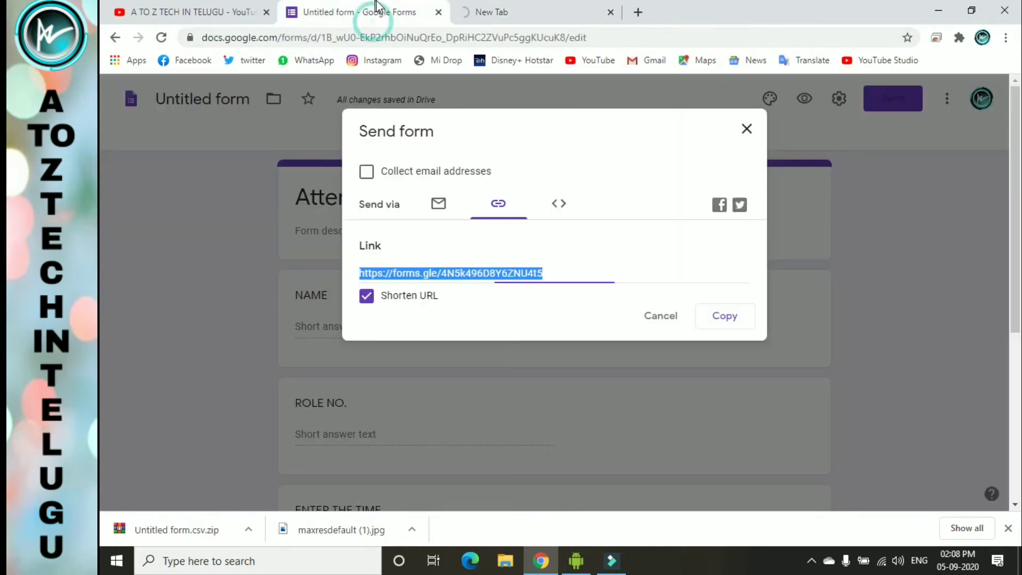
{"action": "left_click", "coordinate": [748, 128]}
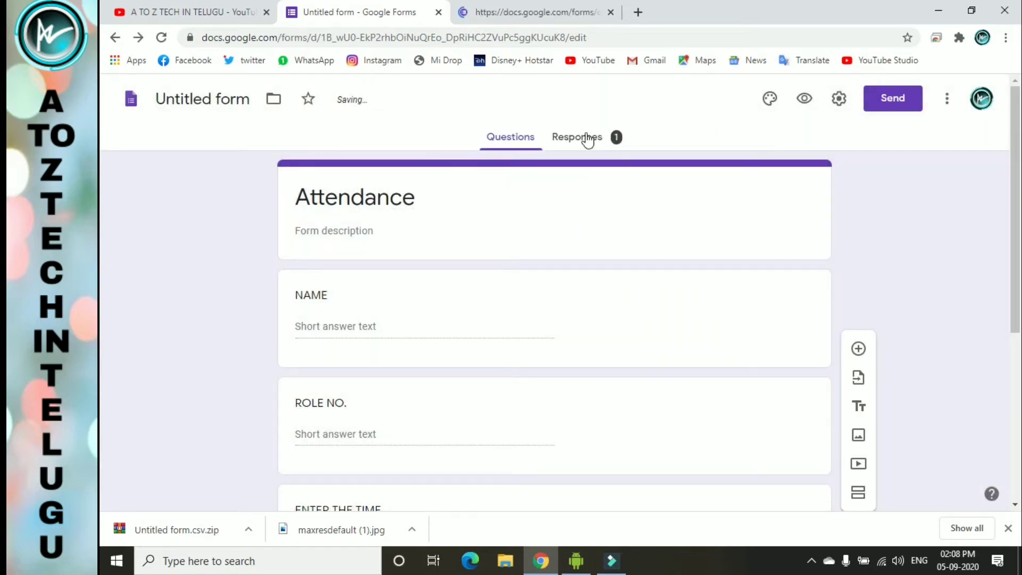
- Open the Responses summary and scroll through the single submission's answers
{"action": "left_click", "coordinate": [586, 137]}
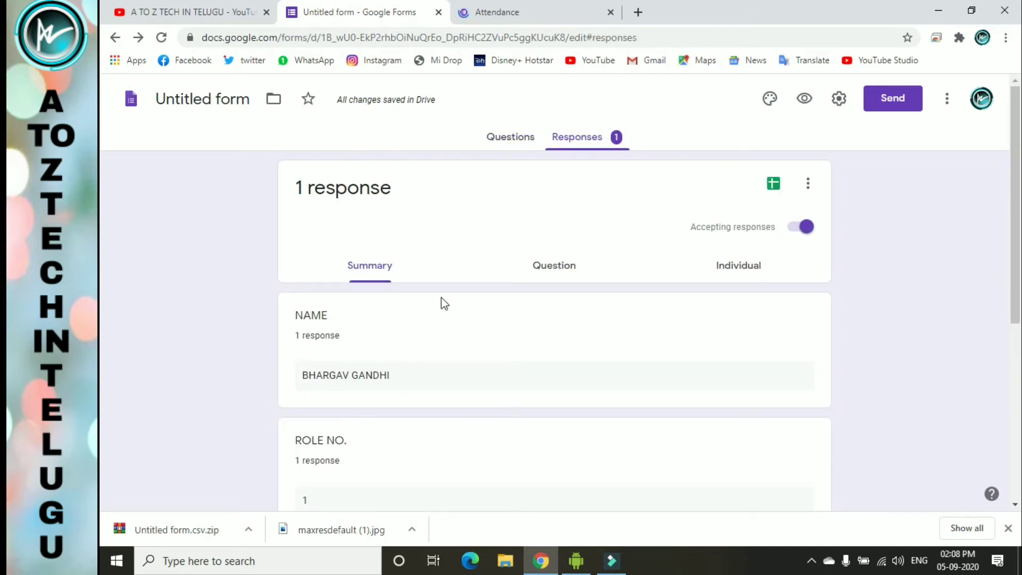
{"action": "scroll", "coordinate": [441, 319], "scroll_direction": "down", "scroll_amount": 6}
{"action": "scroll", "coordinate": [406, 341], "scroll_direction": "up", "scroll_amount": 4}
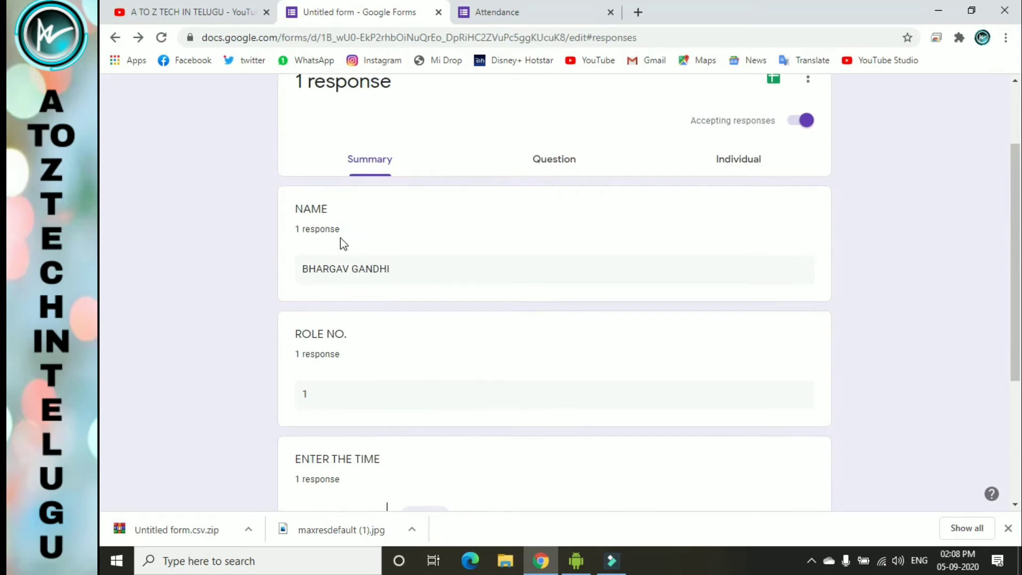
{"action": "left_click_drag", "start_coordinate": [303, 276], "coordinate": [415, 276]}
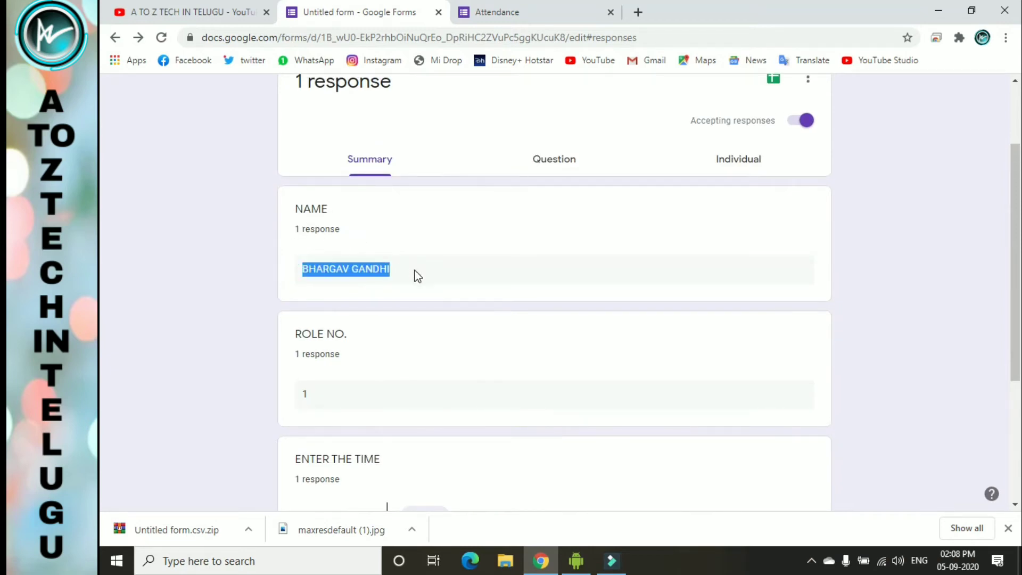
{"action": "scroll", "coordinate": [413, 277], "scroll_direction": "down", "scroll_amount": 4}
{"action": "left_click_drag", "start_coordinate": [296, 171], "coordinate": [368, 186]}
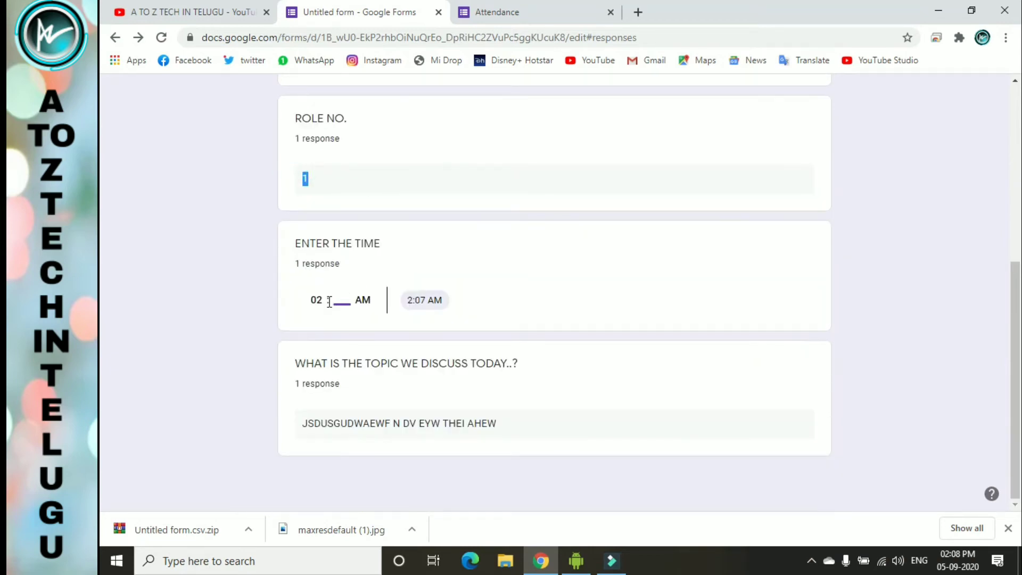
- Highlight the recorded 2:07 AM time answer, then go back to the Questions view
{"action": "left_click_drag", "start_coordinate": [314, 300], "coordinate": [356, 301]}
{"action": "left_click", "coordinate": [337, 300]}
{"action": "left_click", "coordinate": [343, 302]}
{"action": "left_click", "coordinate": [342, 299]}
{"action": "left_click_drag", "start_coordinate": [407, 300], "coordinate": [446, 301]}
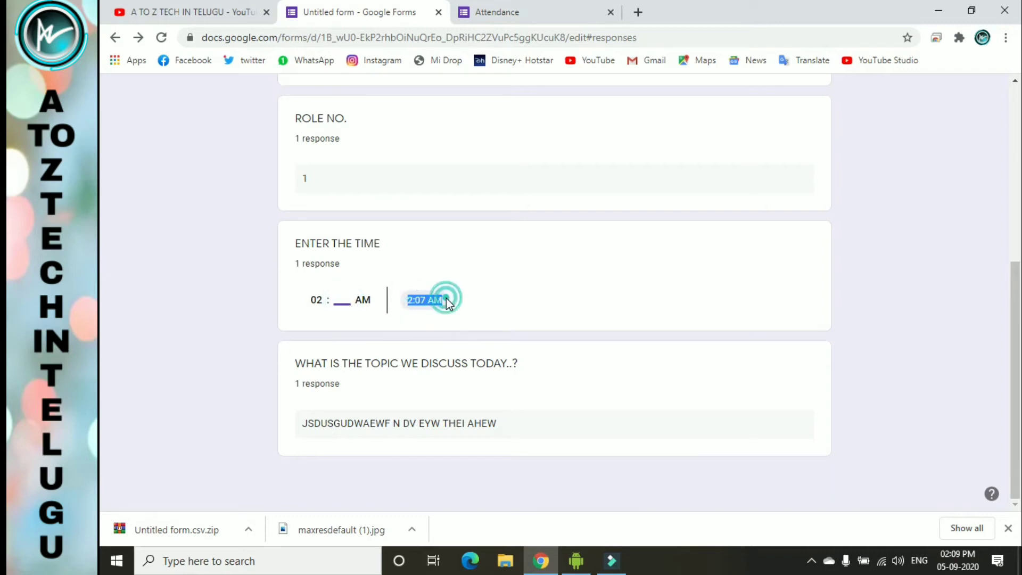
{"action": "left_click", "coordinate": [446, 299]}
{"action": "left_click", "coordinate": [439, 302]}
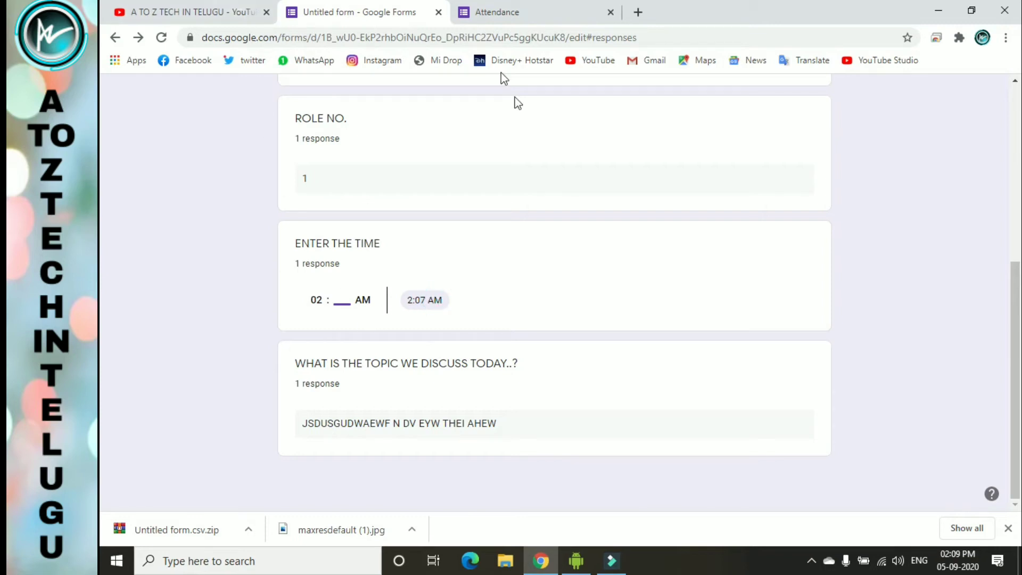
{"action": "scroll", "coordinate": [497, 308], "scroll_direction": "up", "scroll_amount": 5}
{"action": "left_click", "coordinate": [520, 136]}
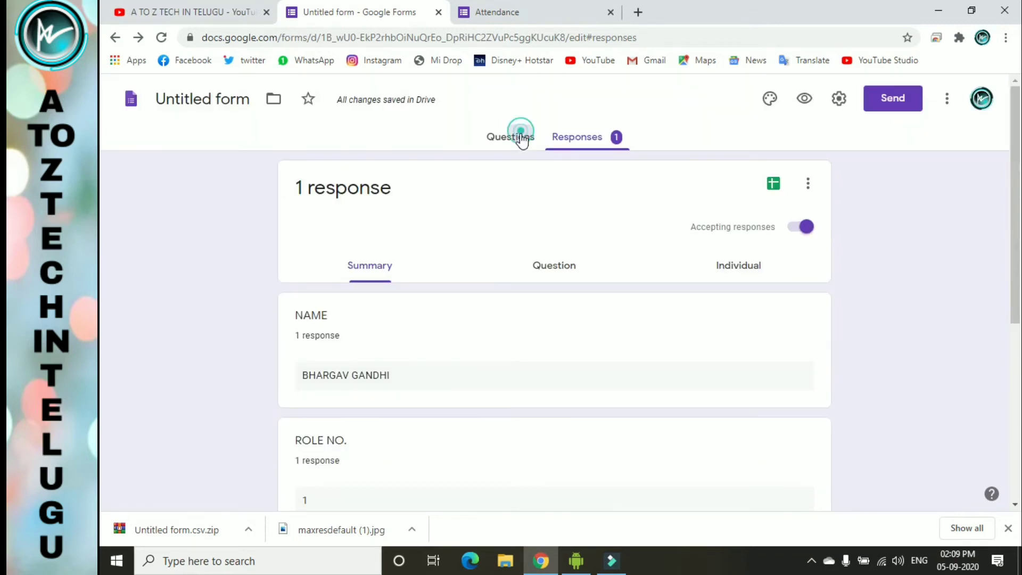
- Select the topic and ENTER THE TIME questions in the editor
{"action": "scroll", "coordinate": [539, 322], "scroll_direction": "down", "scroll_amount": 5}
{"action": "left_click", "coordinate": [460, 368]}
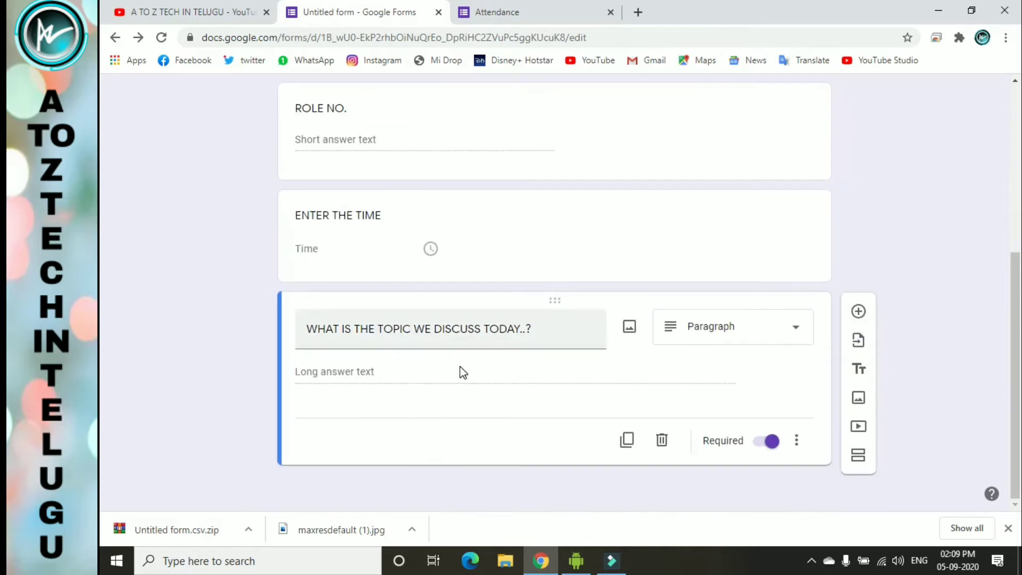
{"action": "left_click", "coordinate": [433, 250]}
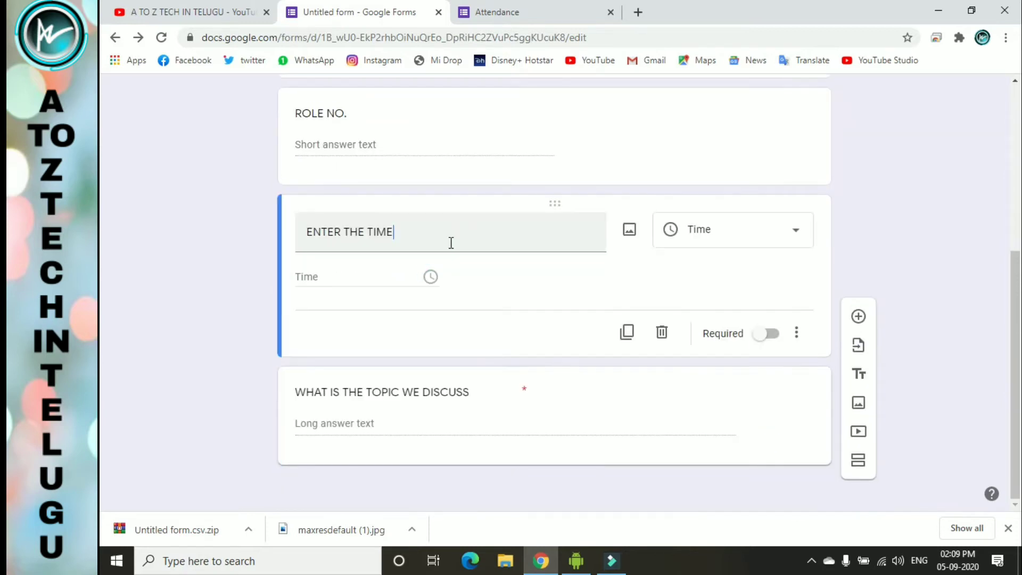
{"action": "left_click", "coordinate": [431, 278]}
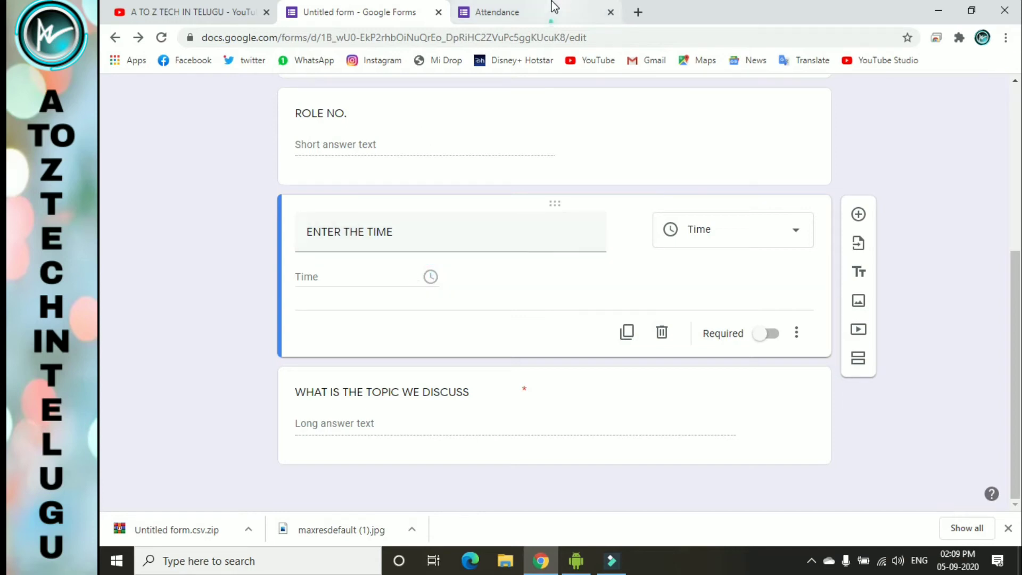
- Close the live Attendance form tab and scroll the editor back to the top
{"action": "left_click", "coordinate": [551, 7]}
{"action": "scroll", "coordinate": [482, 264], "scroll_direction": "down", "scroll_amount": 4}
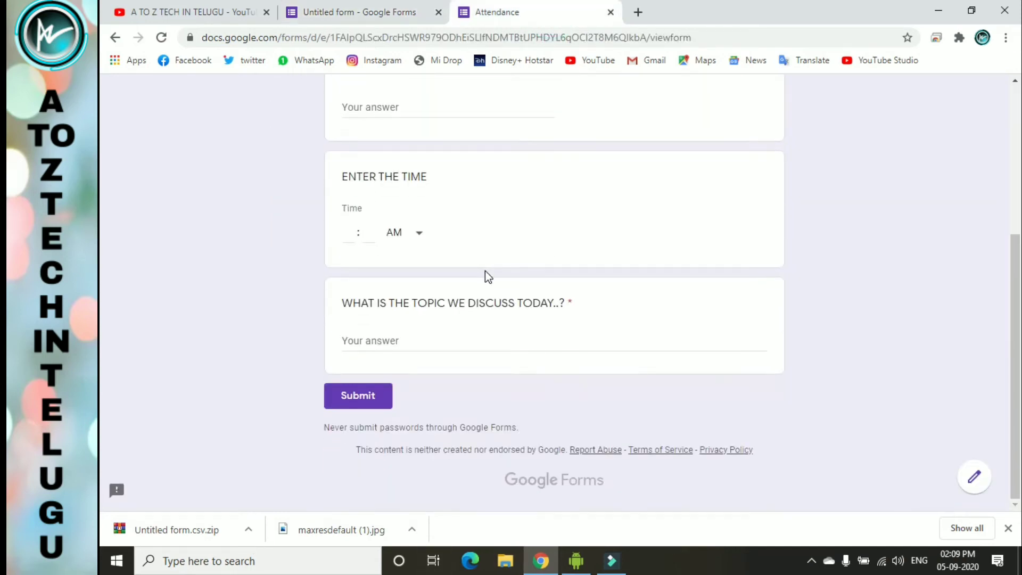
{"action": "scroll", "coordinate": [461, 287], "scroll_direction": "up", "scroll_amount": 1}
{"action": "scroll", "coordinate": [460, 286], "scroll_direction": "up", "scroll_amount": 4}
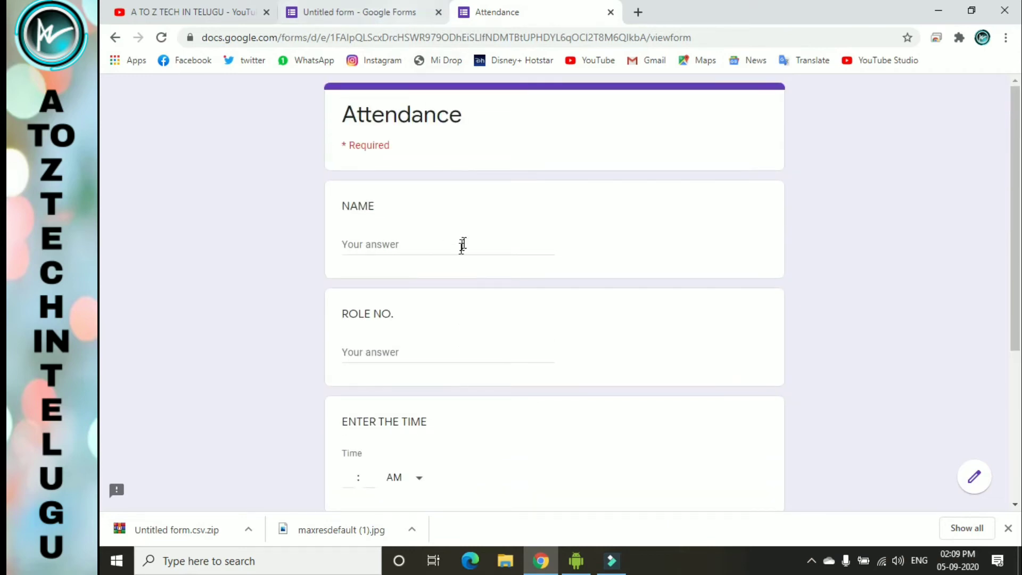
{"action": "left_click", "coordinate": [611, 12]}
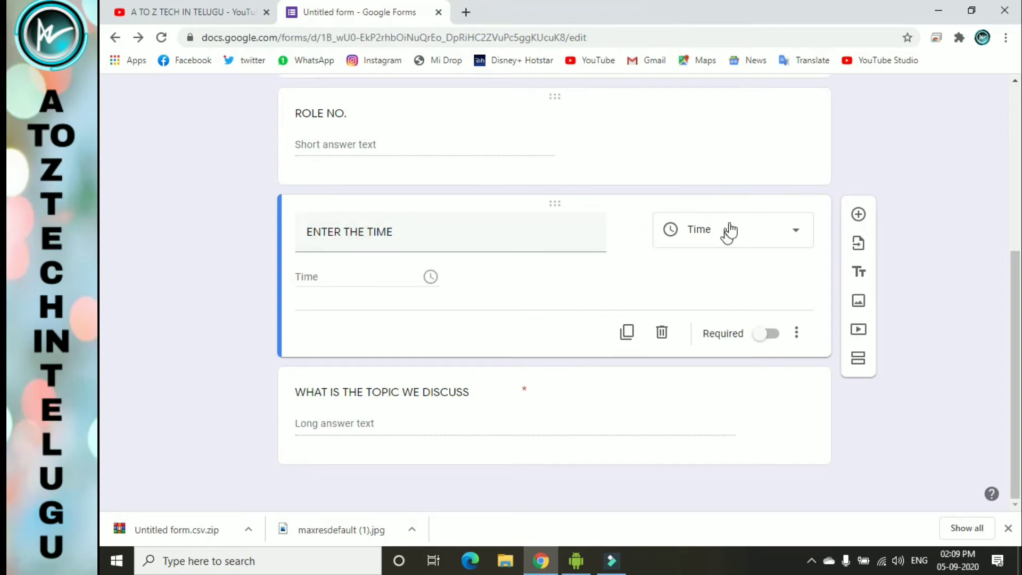
{"action": "scroll", "coordinate": [559, 344], "scroll_direction": "up", "scroll_amount": 5}
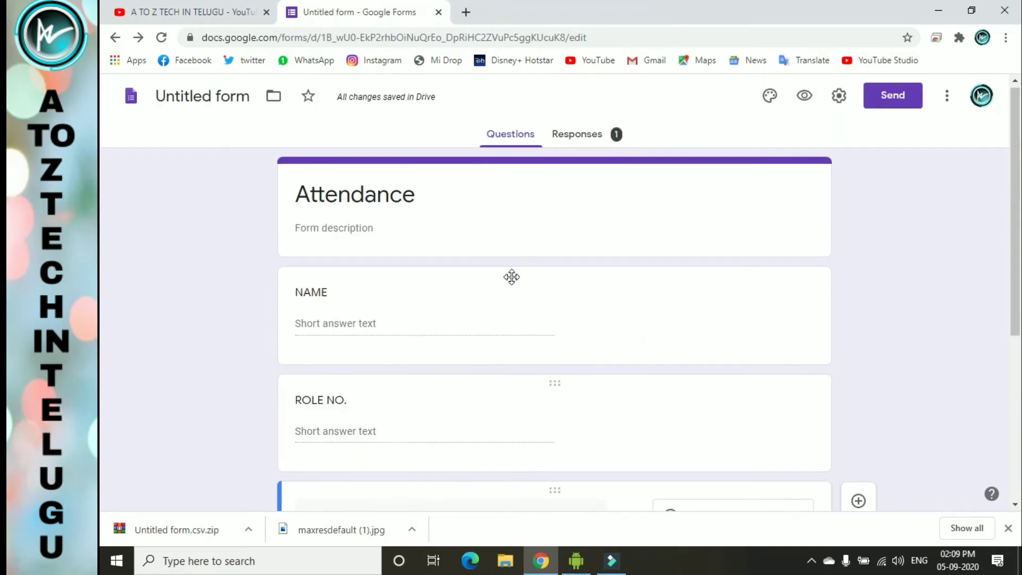
- Skip the spreadsheet link and download the responses as CSV from the Responses more-options menu
{"action": "left_click", "coordinate": [576, 136]}
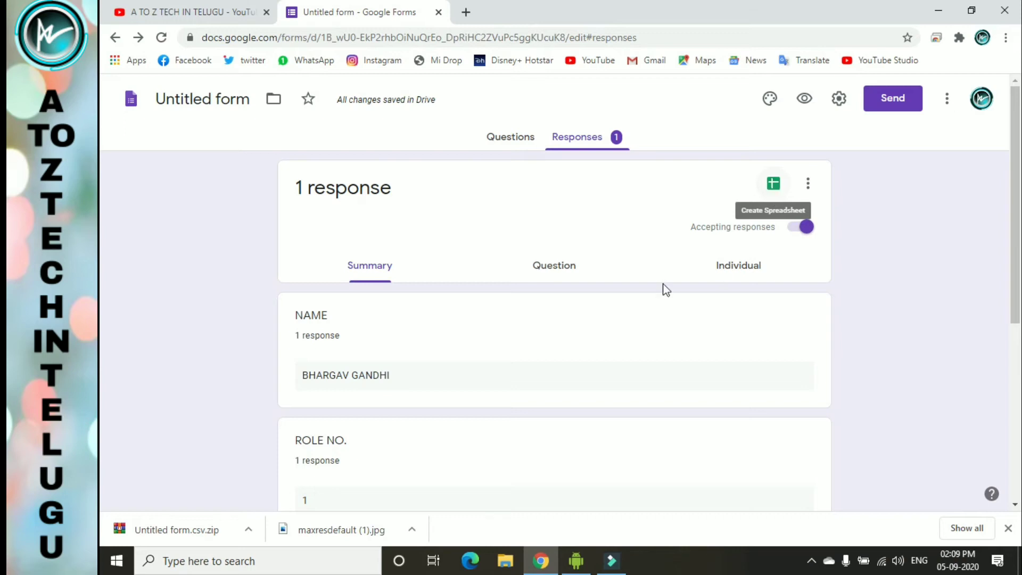
{"action": "left_click", "coordinate": [775, 185]}
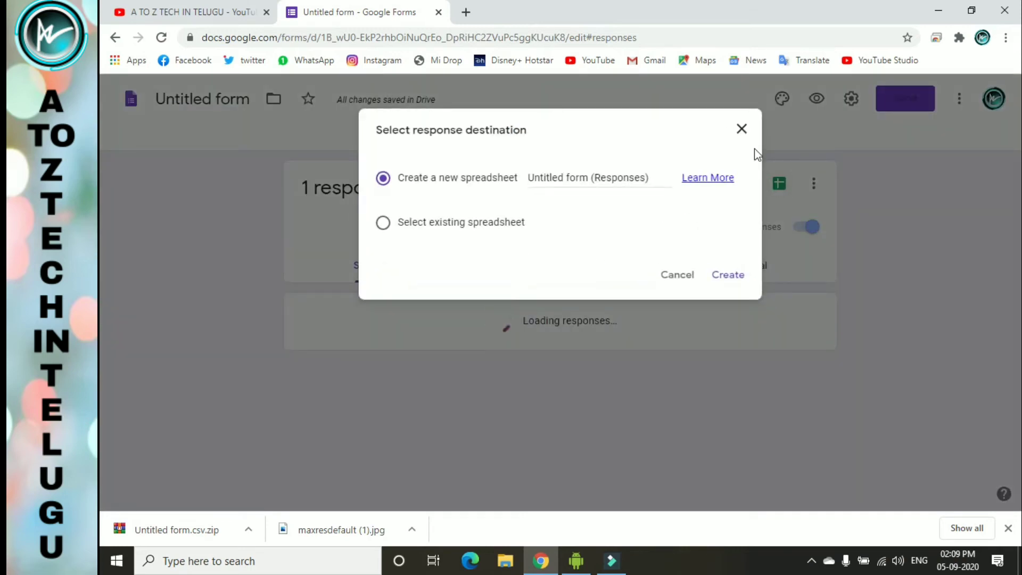
{"action": "left_click", "coordinate": [820, 184]}
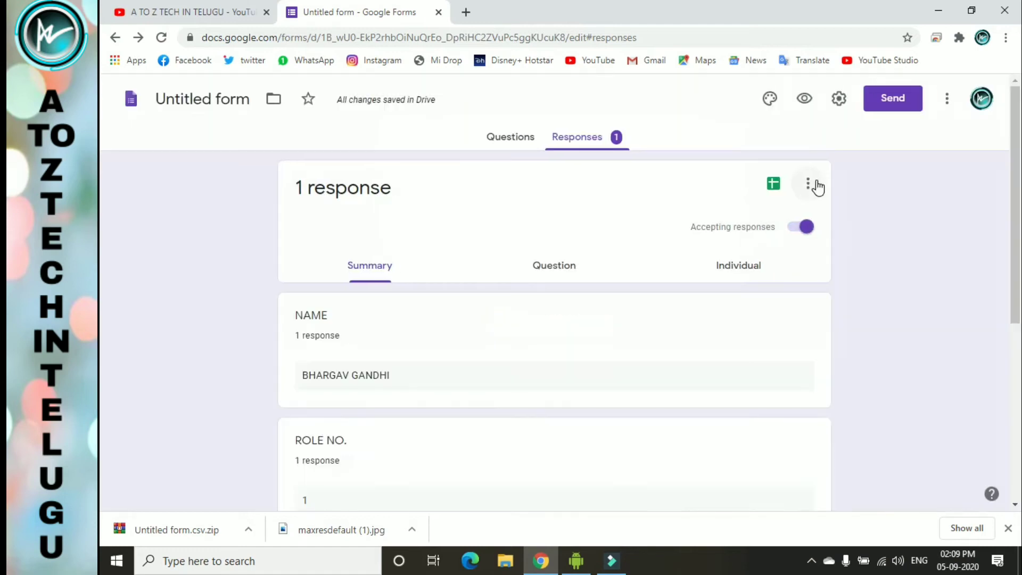
{"action": "left_click", "coordinate": [817, 185]}
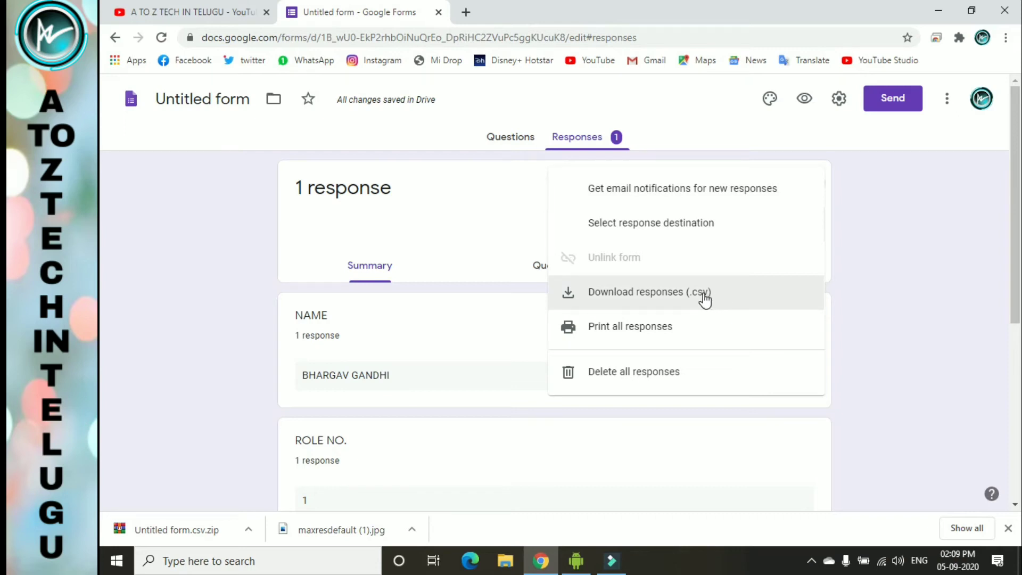
{"action": "left_click", "coordinate": [748, 292]}
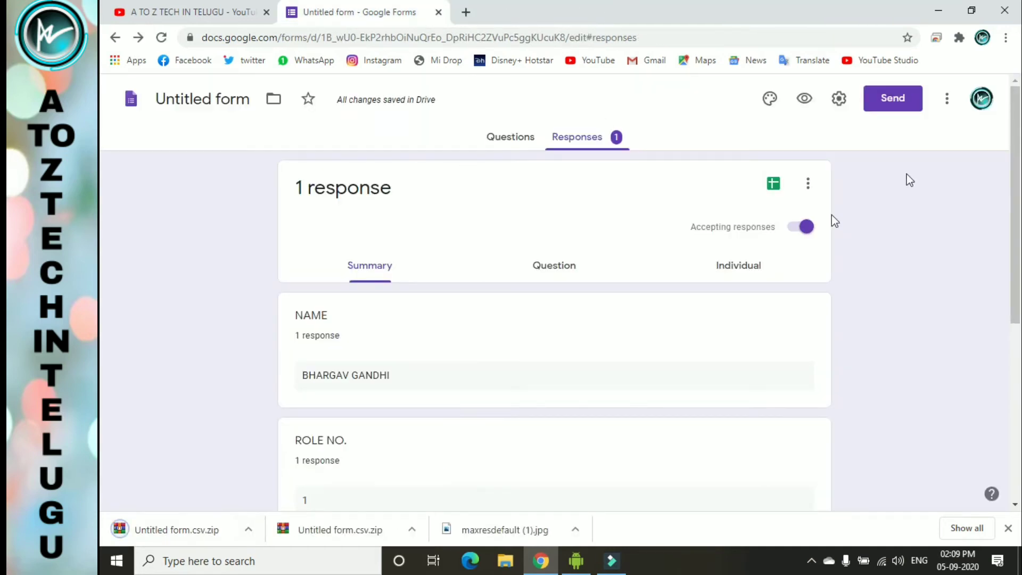
{"action": "left_click", "coordinate": [815, 187]}
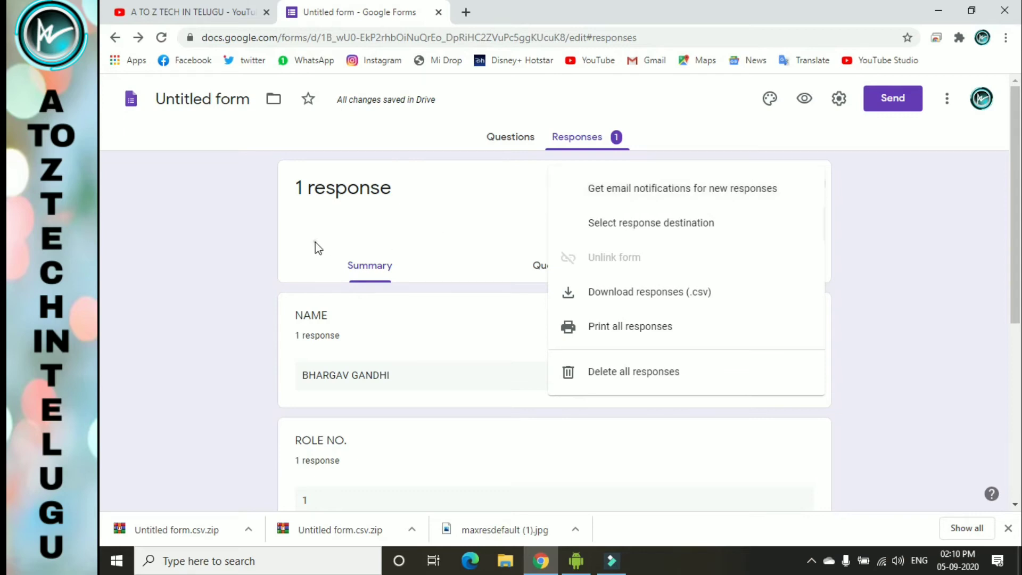
{"action": "left_click", "coordinate": [518, 290]}
{"action": "scroll", "coordinate": [521, 293], "scroll_direction": "down", "scroll_amount": 5}
{"action": "scroll", "coordinate": [528, 298], "scroll_direction": "down", "scroll_amount": 1}
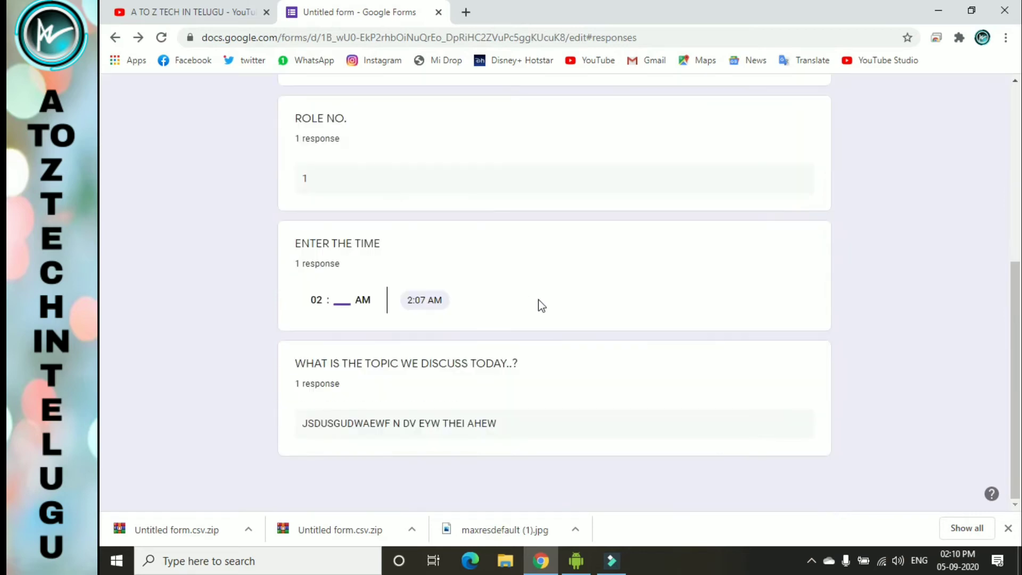
{"action": "scroll", "coordinate": [538, 299], "scroll_direction": "up", "scroll_amount": 5}
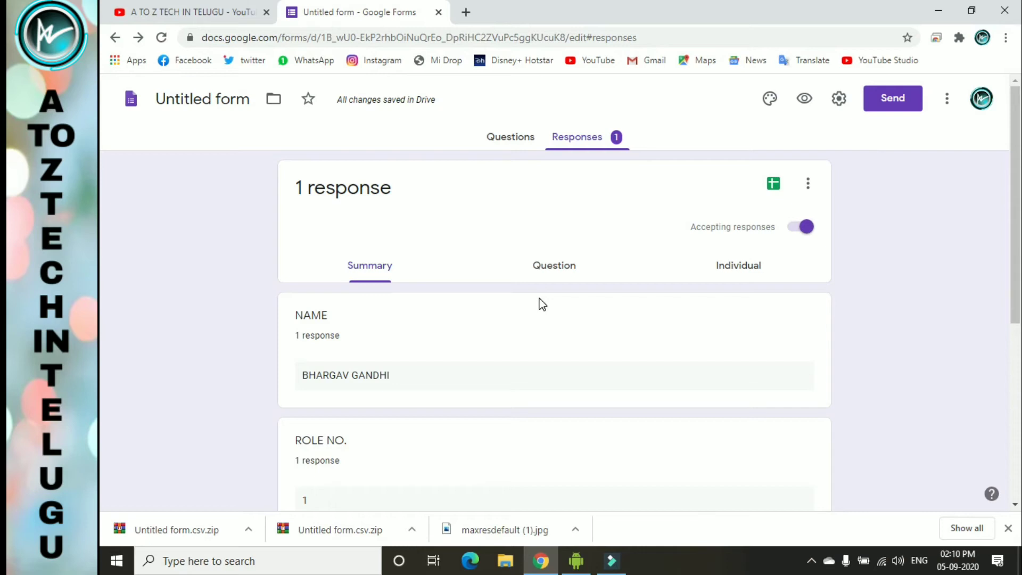
{"action": "left_click", "coordinate": [808, 183]}
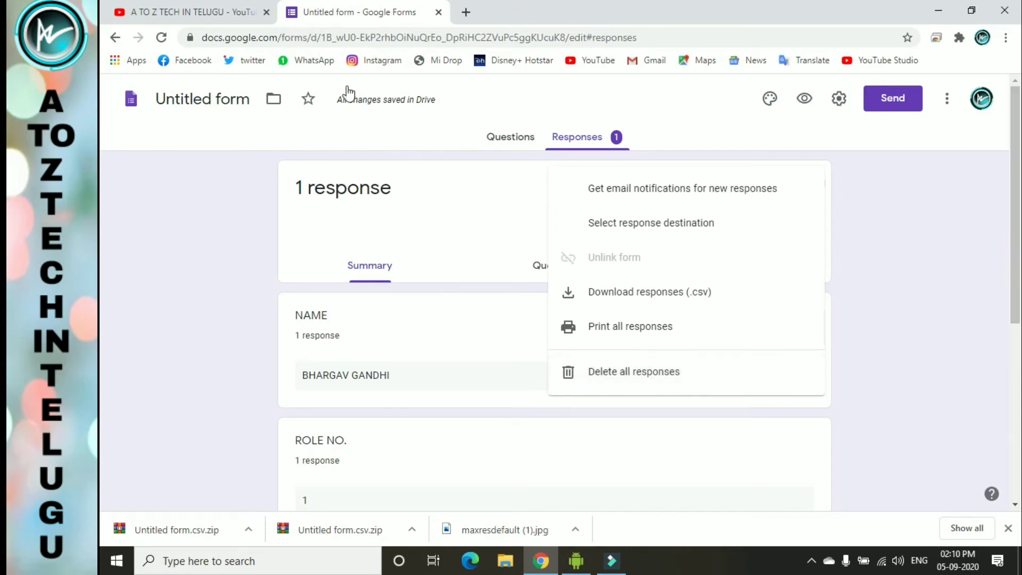
{"action": "left_click", "coordinate": [376, 133]}
{"action": "left_click", "coordinate": [115, 37]}
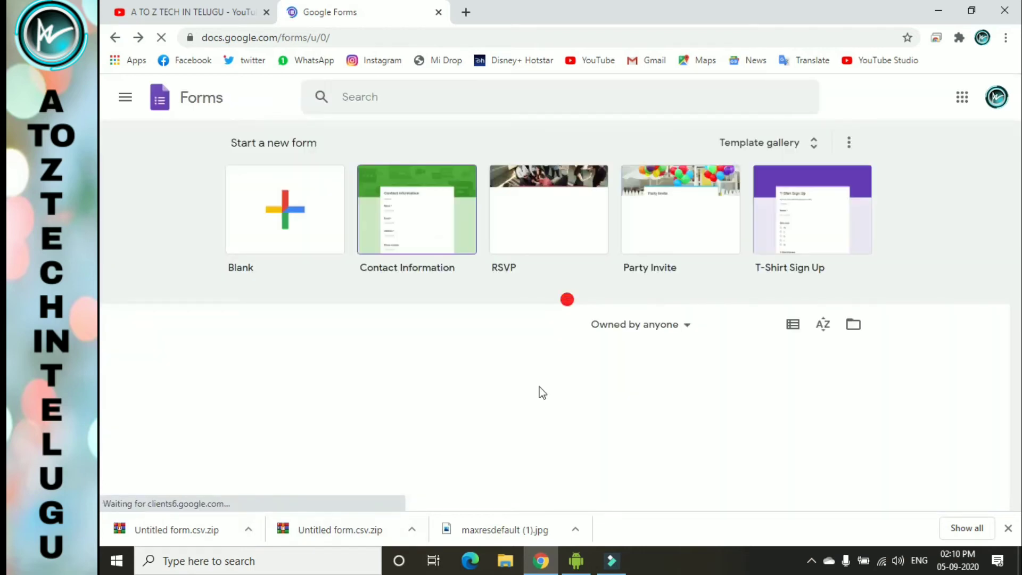
- Remove both untitled forms from Forms home to the trash
{"action": "scroll", "coordinate": [558, 367], "scroll_direction": "down", "scroll_amount": 2}
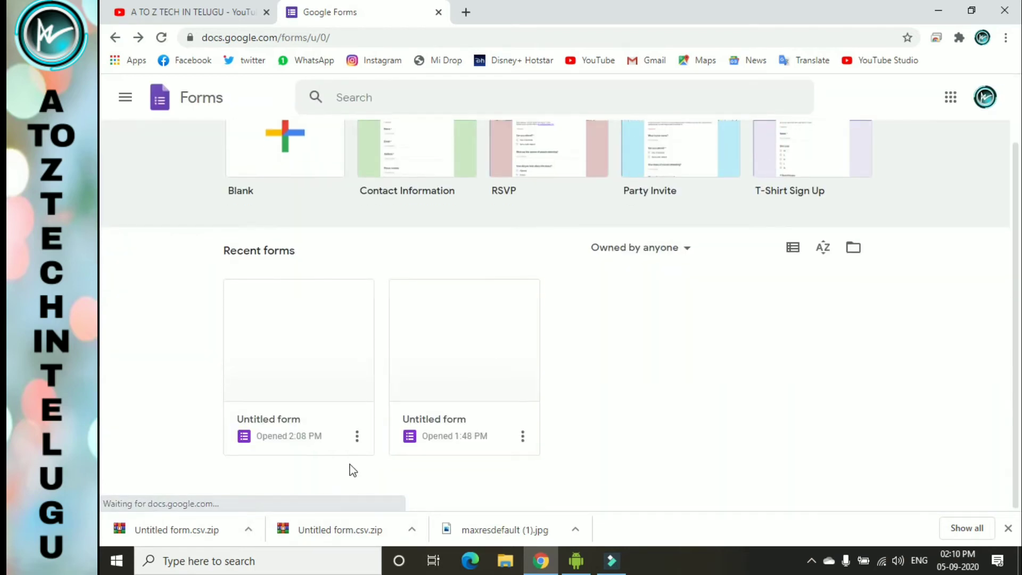
{"action": "left_click", "coordinate": [357, 436]}
{"action": "left_click", "coordinate": [358, 437]}
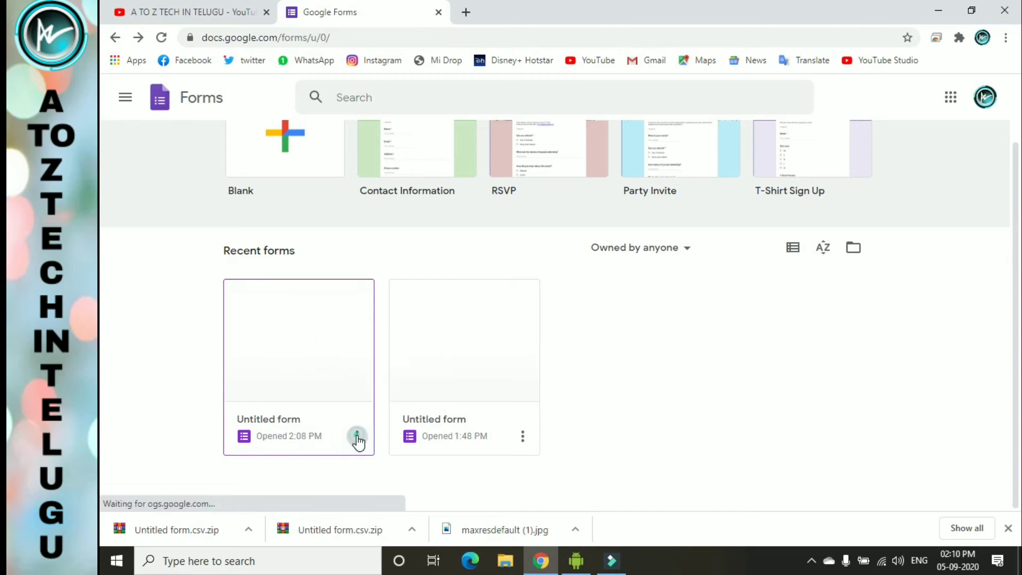
{"action": "left_click", "coordinate": [357, 436]}
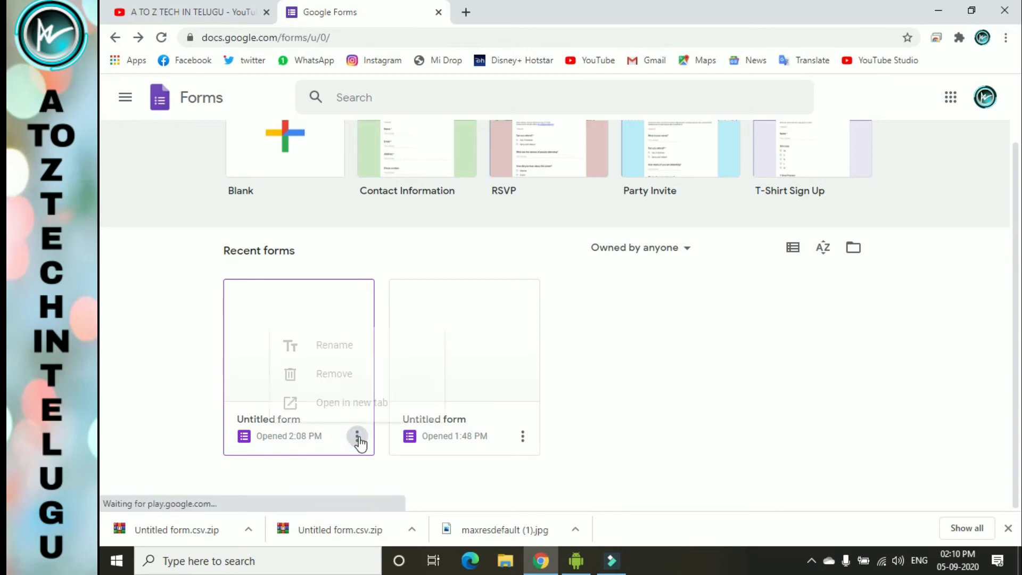
{"action": "left_click", "coordinate": [365, 376]}
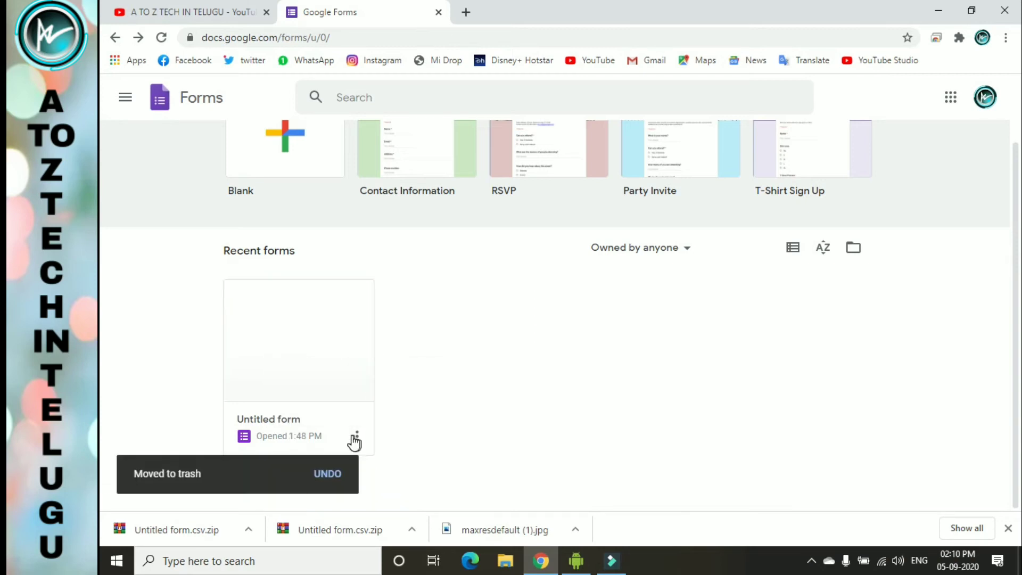
{"action": "left_click", "coordinate": [356, 438]}
{"action": "left_click", "coordinate": [370, 371]}
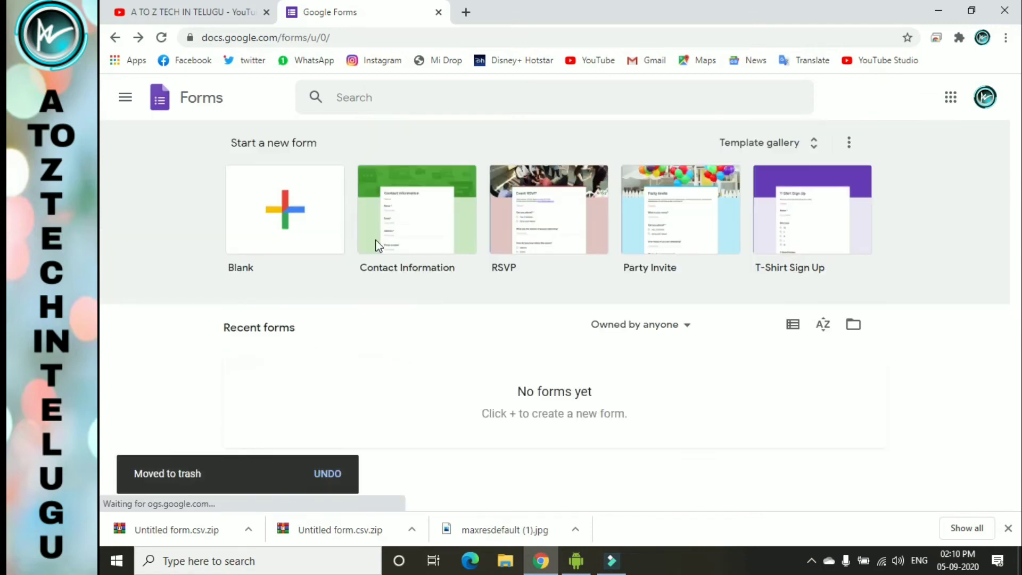
- Load the forms.gle link in a new tab and minimize Chrome to the desktop
{"action": "left_click", "coordinate": [466, 12]}
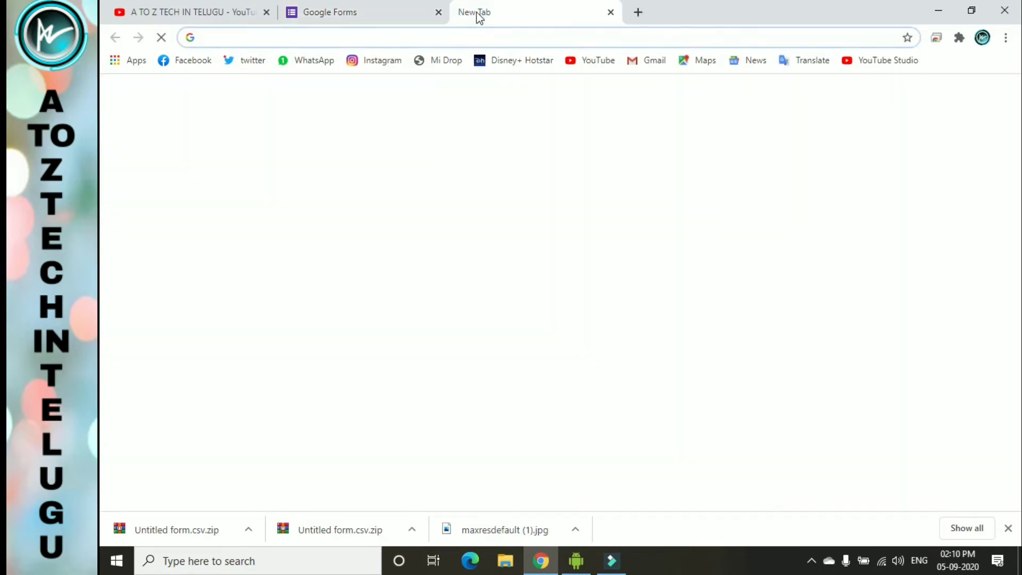
{"action": "type", "text": "https://forms.gle/4N5k496D8Y6ZNU4t5"}
{"action": "key", "text": "Return"}
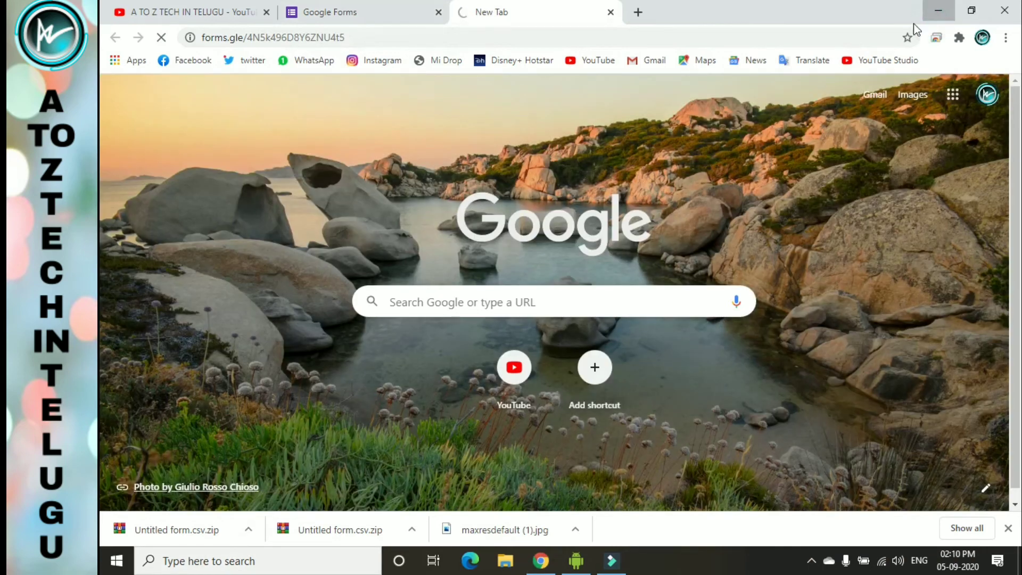
{"action": "left_click", "coordinate": [929, 15]}
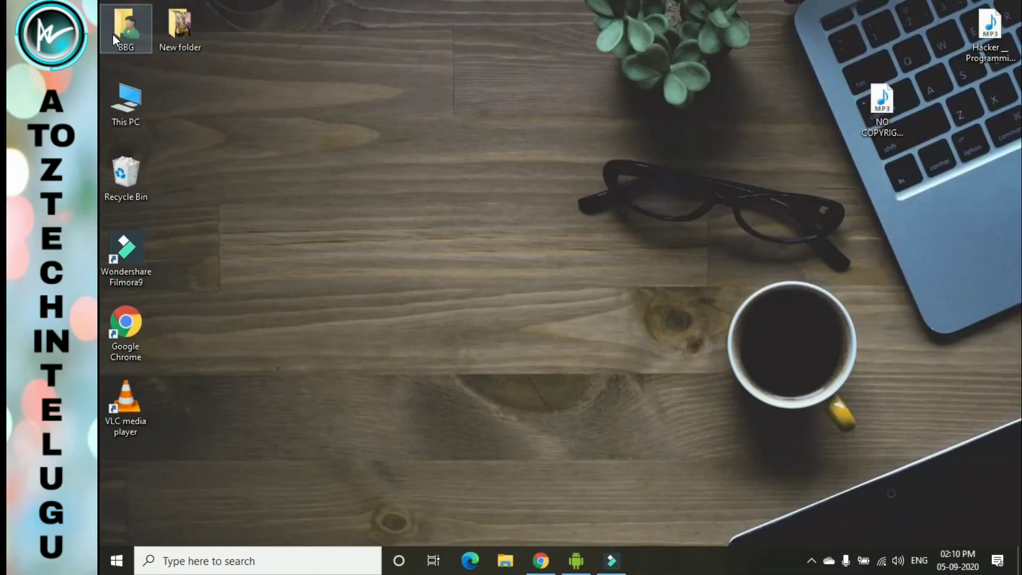
- Extract Untitled form.csv in BBG > Downloads and open the extracted Untitled form file in Excel
{"action": "double_click", "coordinate": [113, 34]}
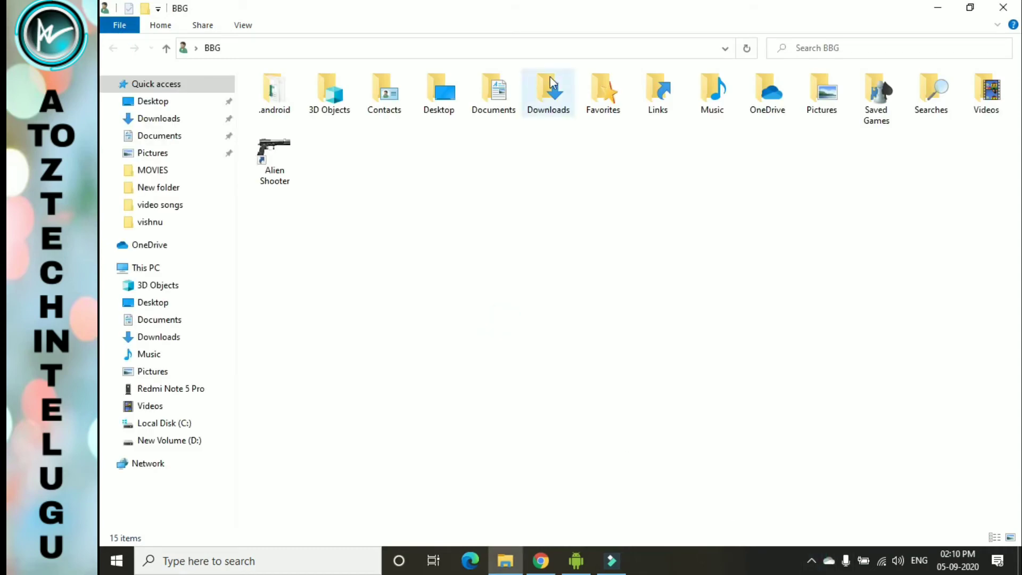
{"action": "double_click", "coordinate": [554, 96]}
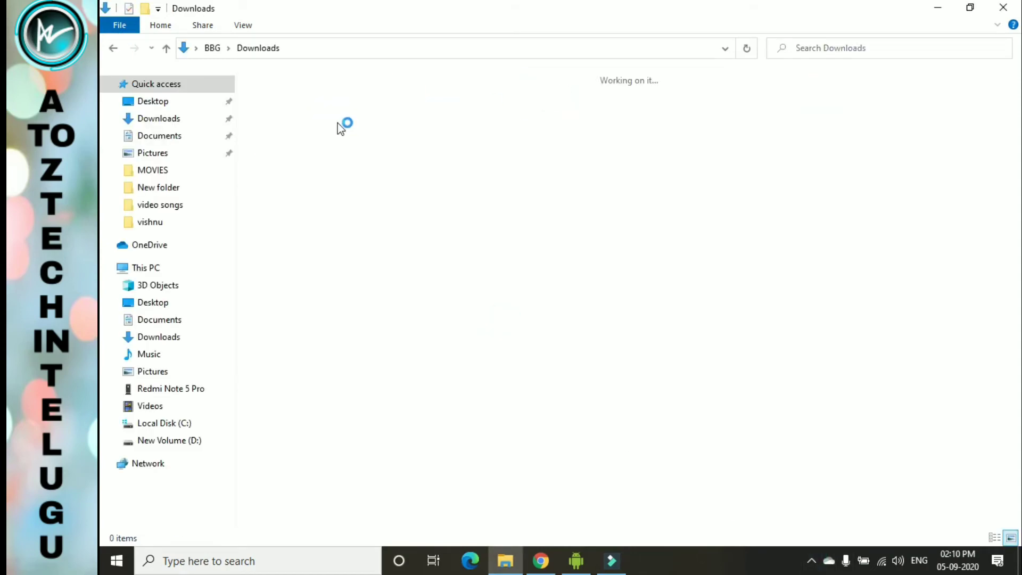
{"action": "left_click", "coordinate": [298, 114]}
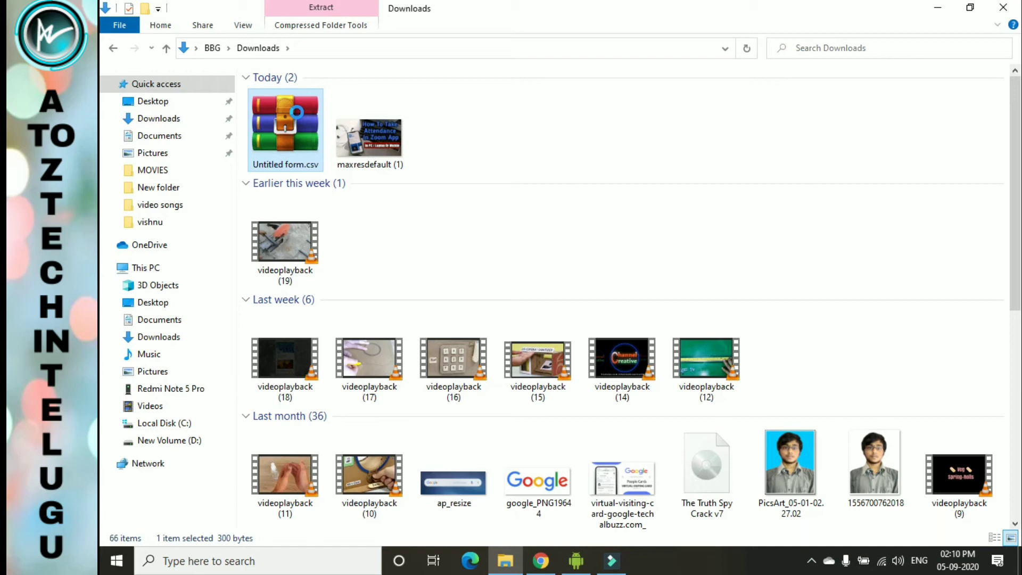
{"action": "right_click", "coordinate": [297, 114]}
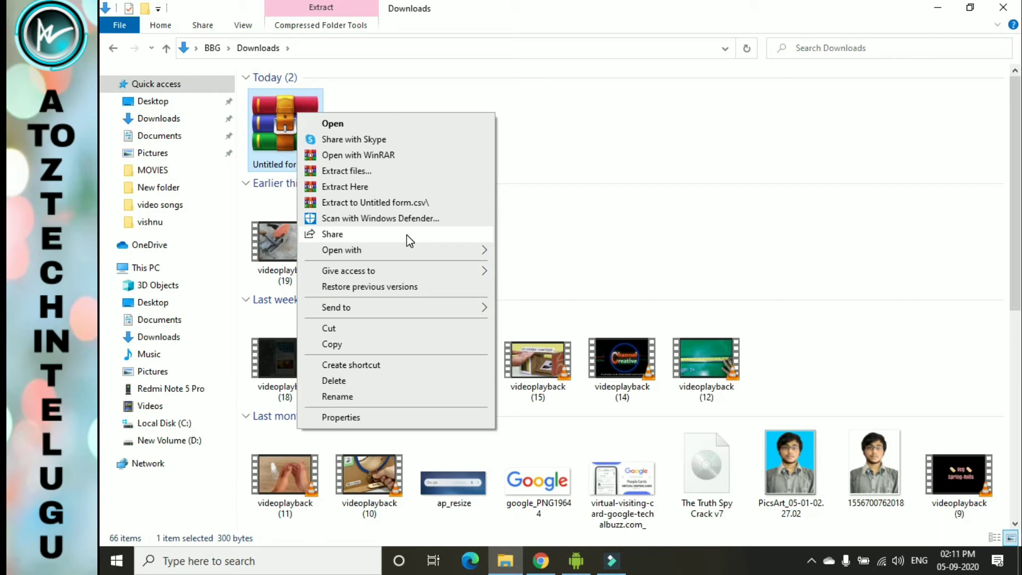
{"action": "left_click", "coordinate": [399, 186]}
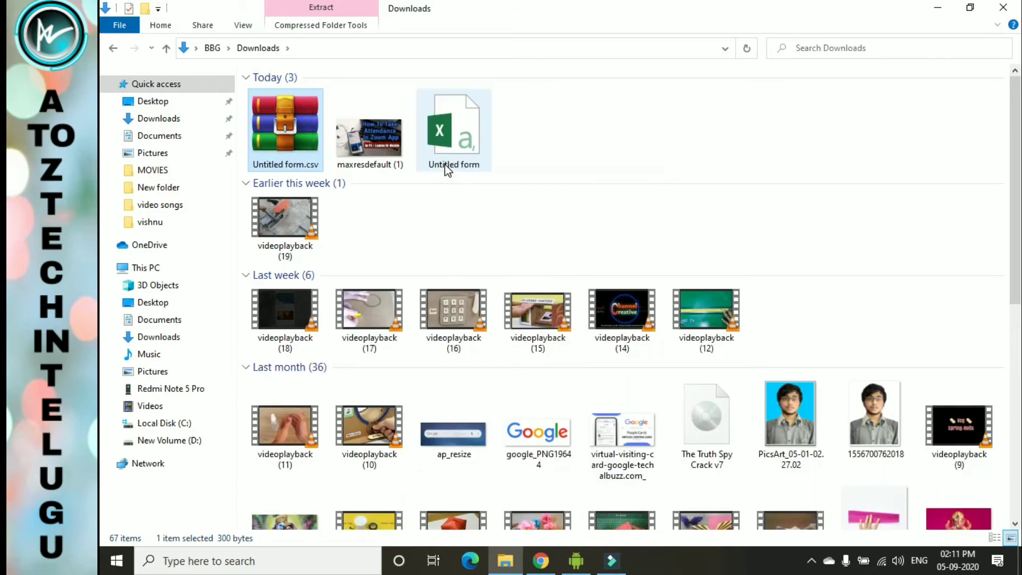
{"action": "double_click", "coordinate": [446, 166]}
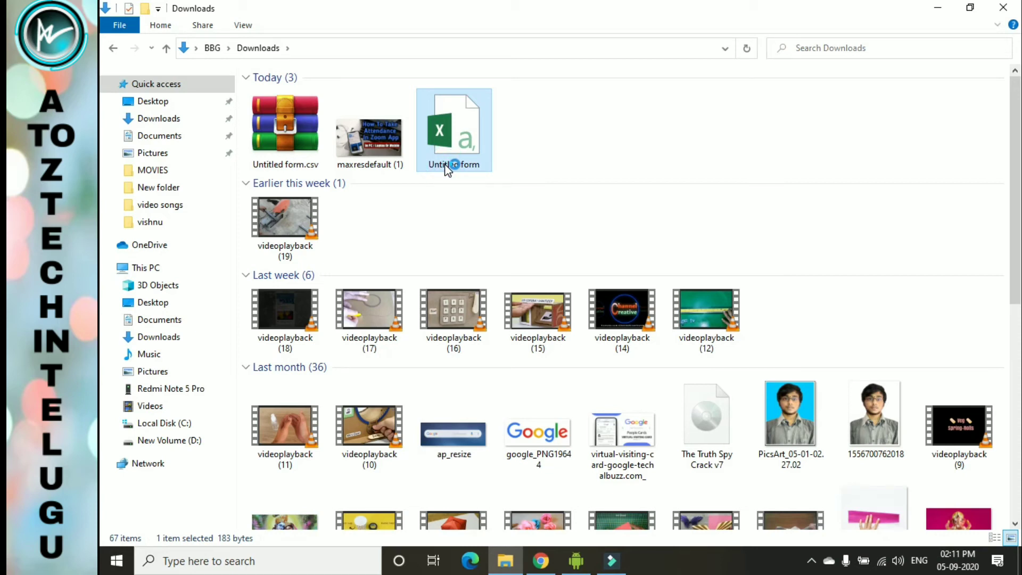
- Close the Attendance tab that says the form is no longer accepting responses, returning to Forms home
{"action": "left_click", "coordinate": [541, 560]}
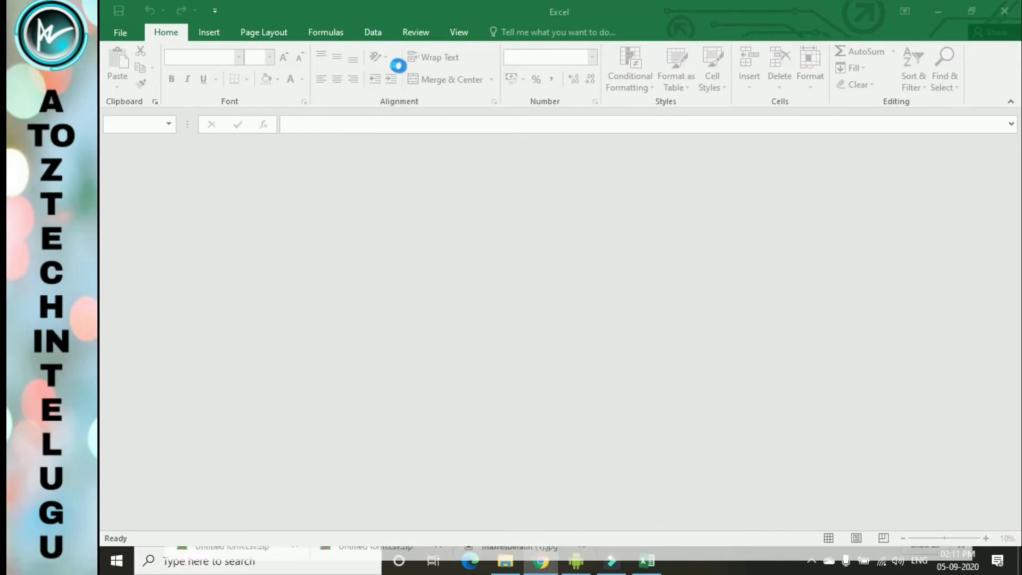
{"action": "left_click", "coordinate": [539, 560]}
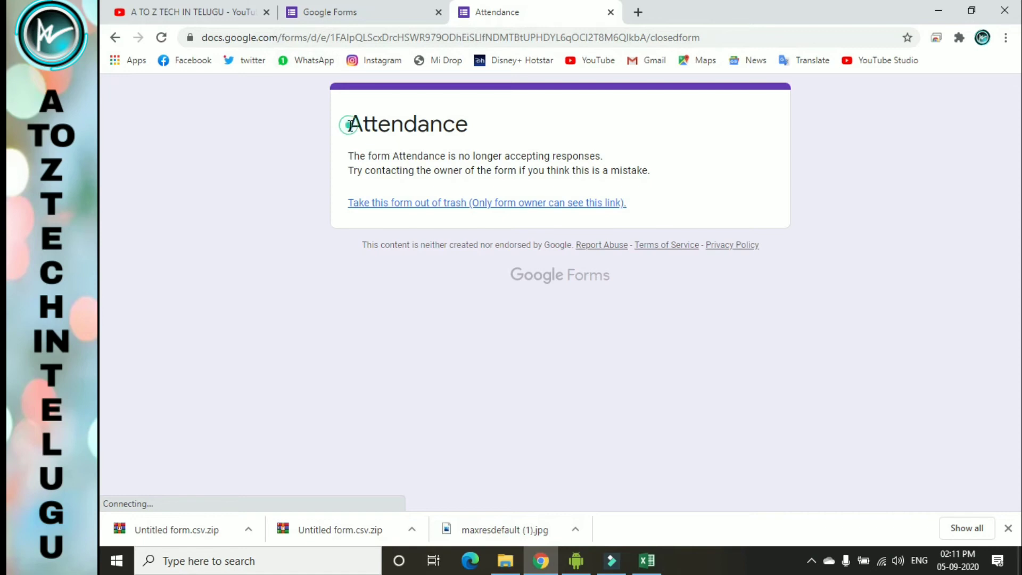
{"action": "left_click_drag", "start_coordinate": [347, 119], "coordinate": [663, 218]}
{"action": "left_click", "coordinate": [668, 201]}
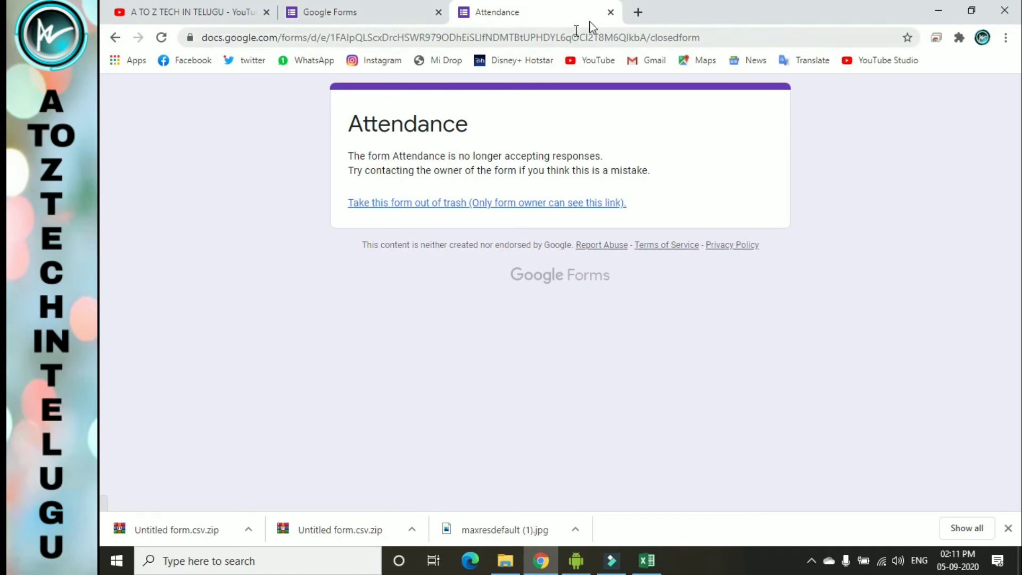
{"action": "left_click", "coordinate": [610, 11]}
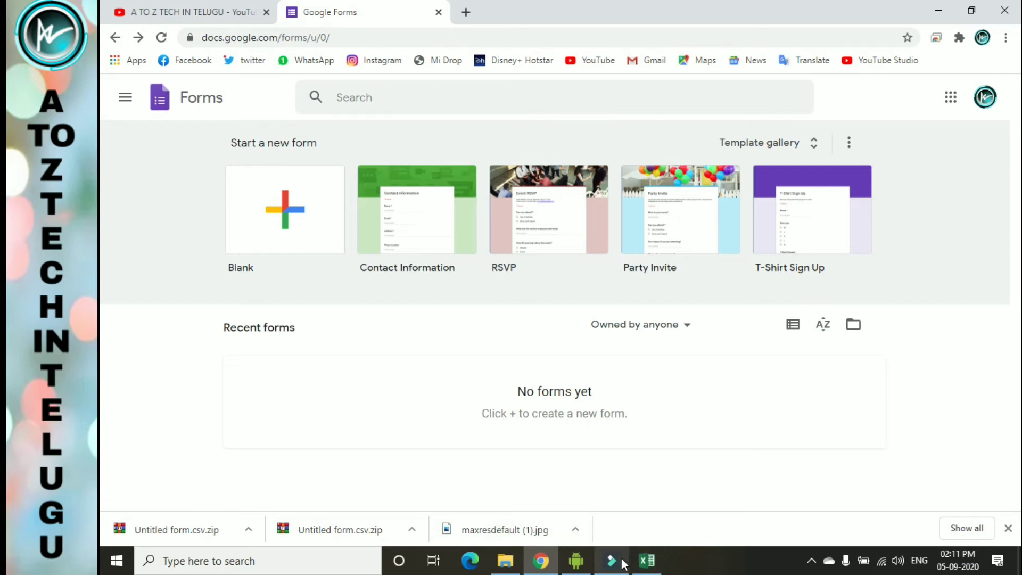
{"action": "mouse_move", "coordinate": [624, 564]}
{"action": "left_click", "coordinate": [907, 438]}
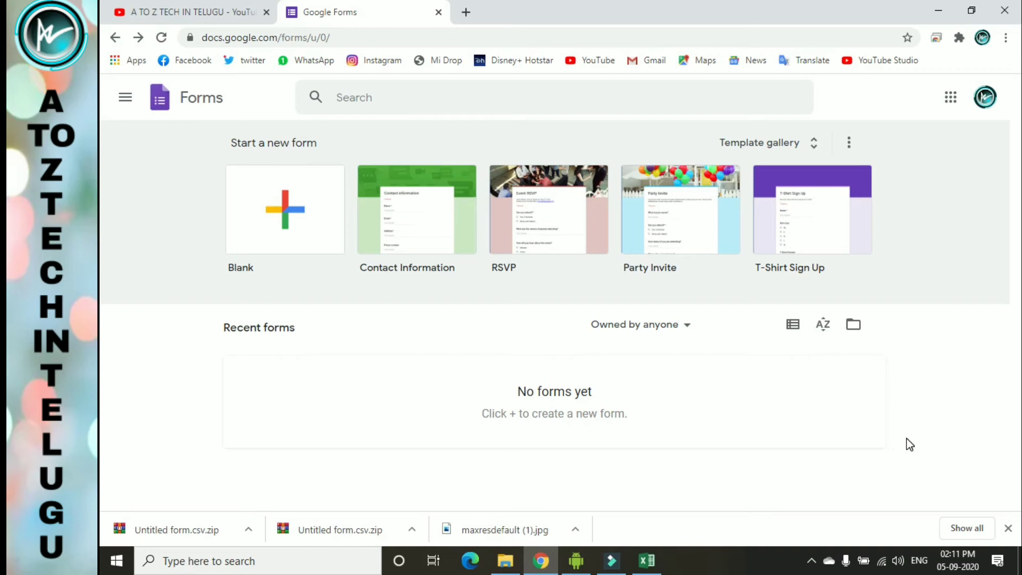
- In the Excel responses sheet, widen column A so the full Timestamp value shows
{"action": "left_click", "coordinate": [647, 561]}
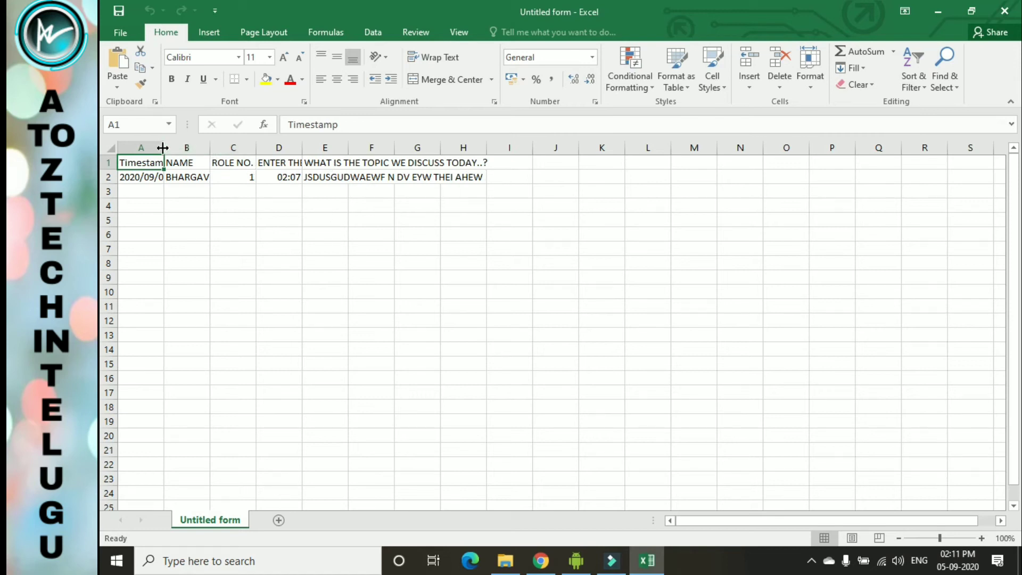
{"action": "left_click_drag", "start_coordinate": [164, 147], "coordinate": [258, 159]}
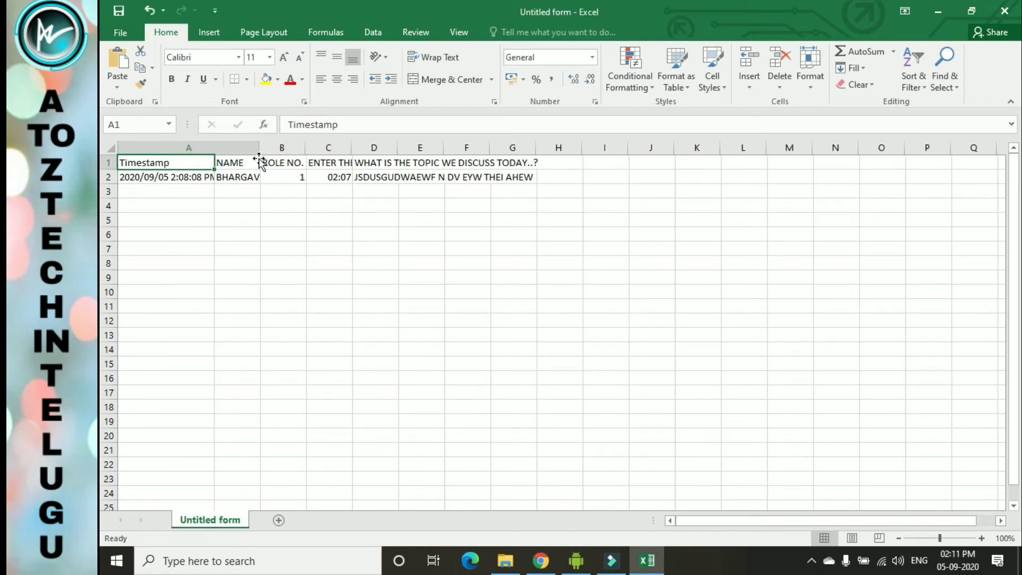
{"action": "left_click_drag", "start_coordinate": [257, 151], "coordinate": [315, 160]}
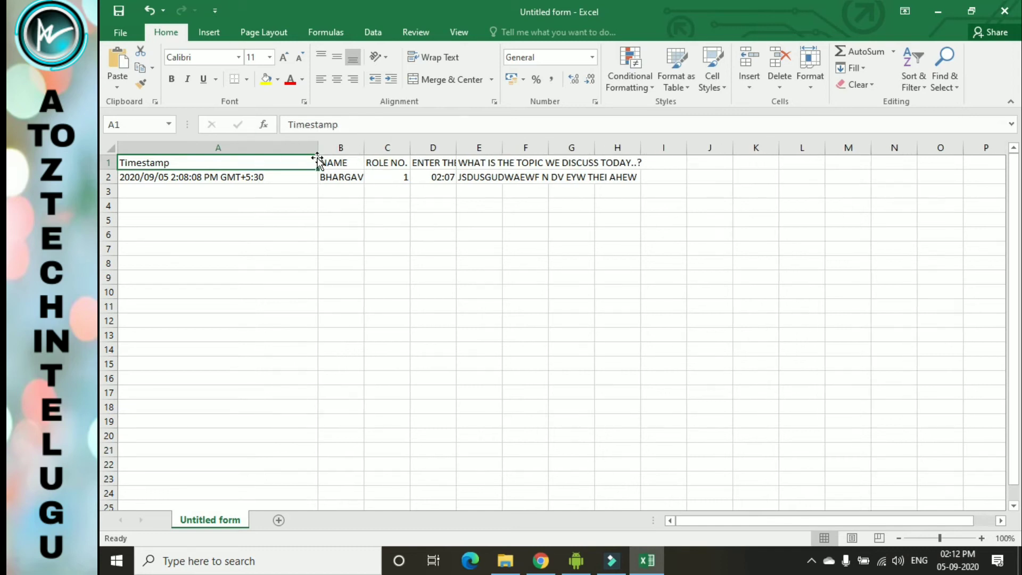
{"action": "left_click", "coordinate": [224, 180]}
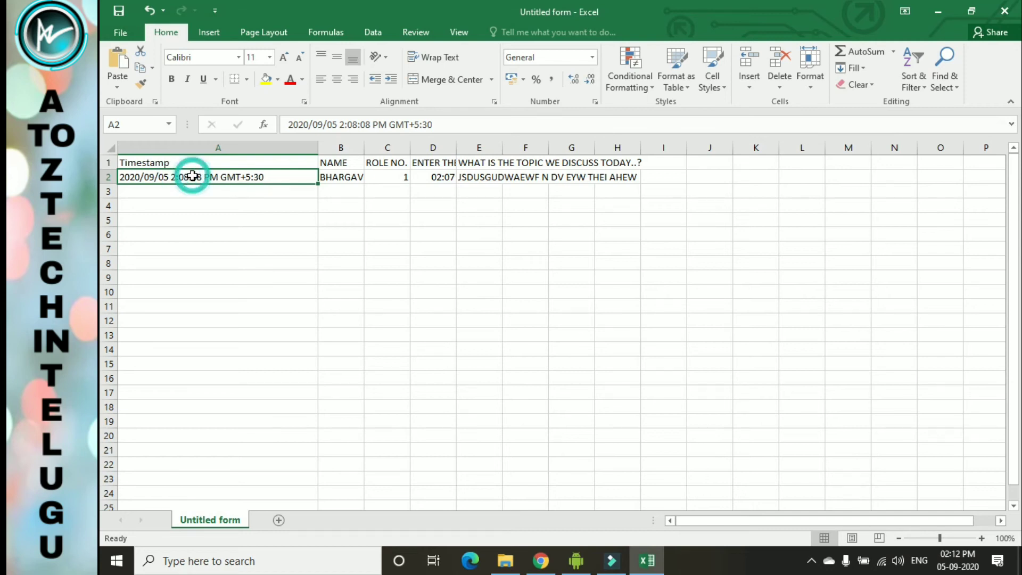
{"action": "double_click", "coordinate": [192, 176]}
{"action": "left_click_drag", "start_coordinate": [204, 180], "coordinate": [171, 181]}
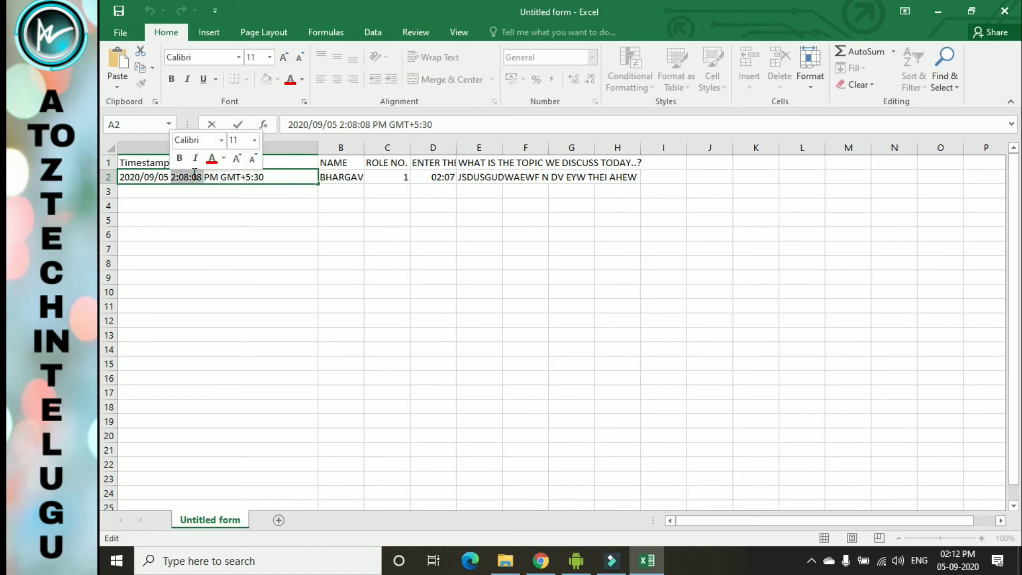
{"action": "left_click", "coordinate": [192, 176]}
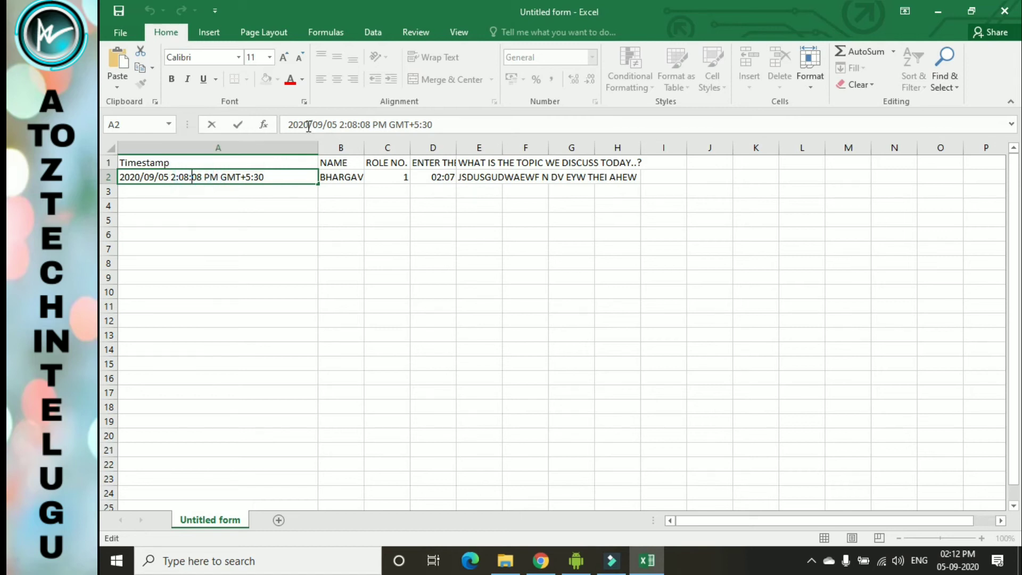
- Widen the NAME column B and the ENTER THE TIME column D to fit their contents
{"action": "left_click", "coordinate": [362, 147]}
{"action": "left_click_drag", "start_coordinate": [364, 147], "coordinate": [447, 142]}
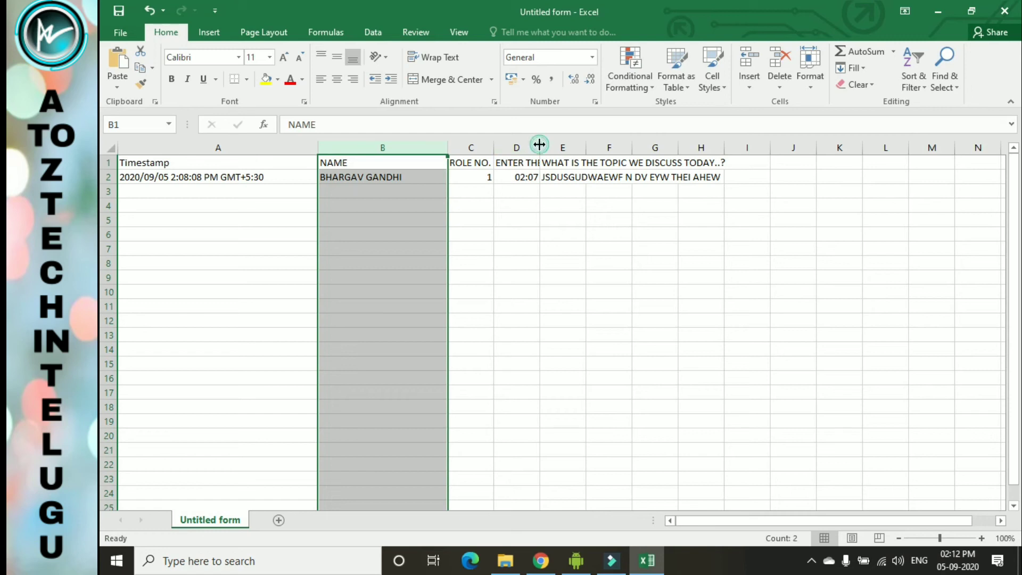
{"action": "left_click_drag", "start_coordinate": [541, 146], "coordinate": [602, 144]}
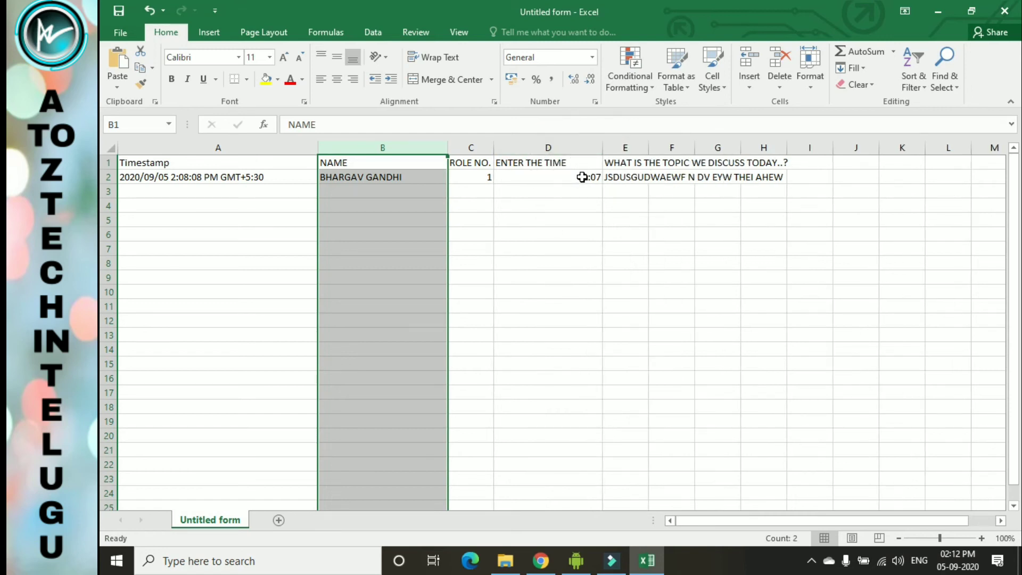
{"action": "left_click", "coordinate": [583, 178]}
{"action": "left_click", "coordinate": [283, 178]}
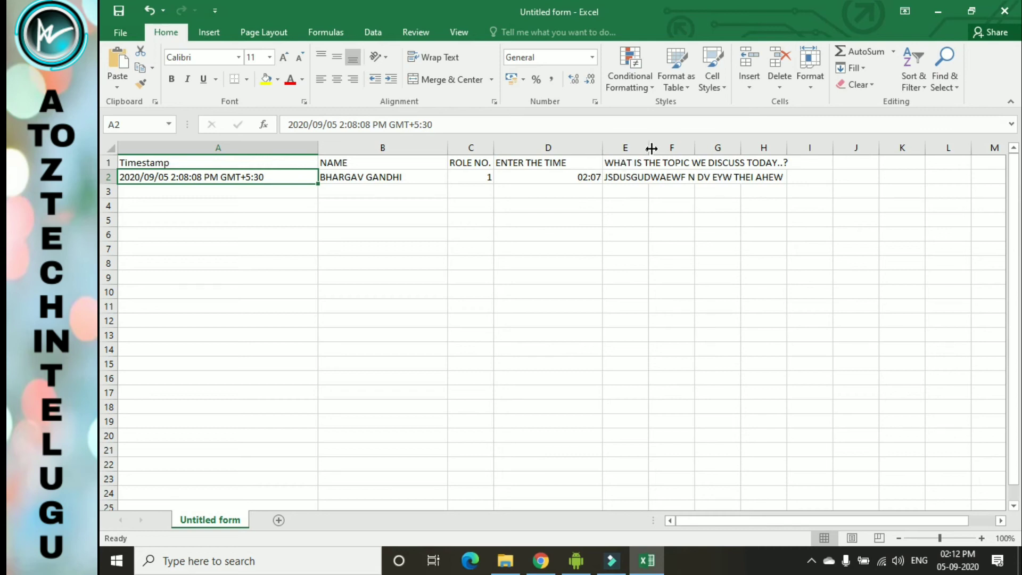
- Widen topic column E to fit its question, then sort range A2:E9 A to Z
{"action": "left_click_drag", "start_coordinate": [646, 148], "coordinate": [834, 147]}
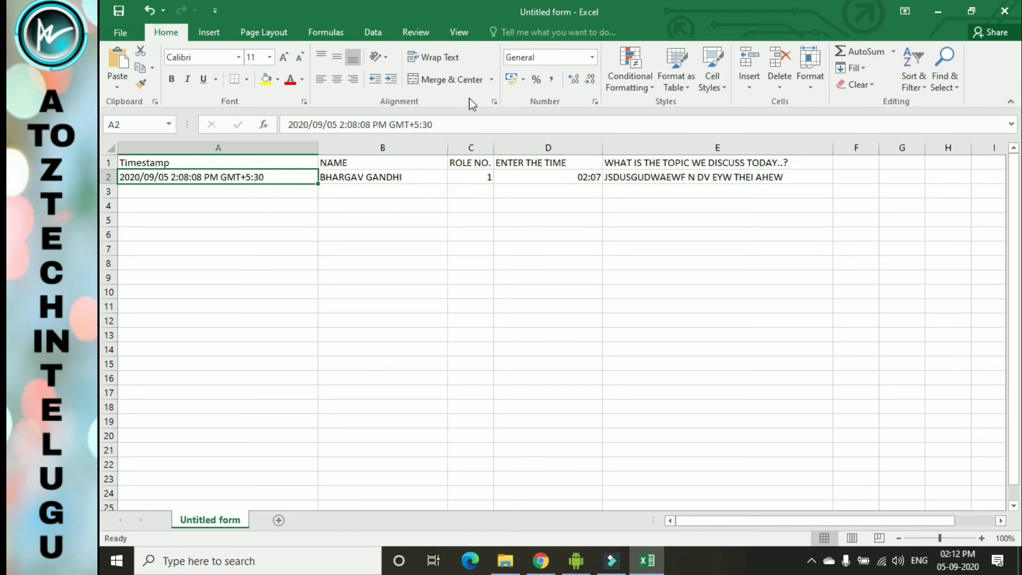
{"action": "left_click", "coordinate": [687, 180]}
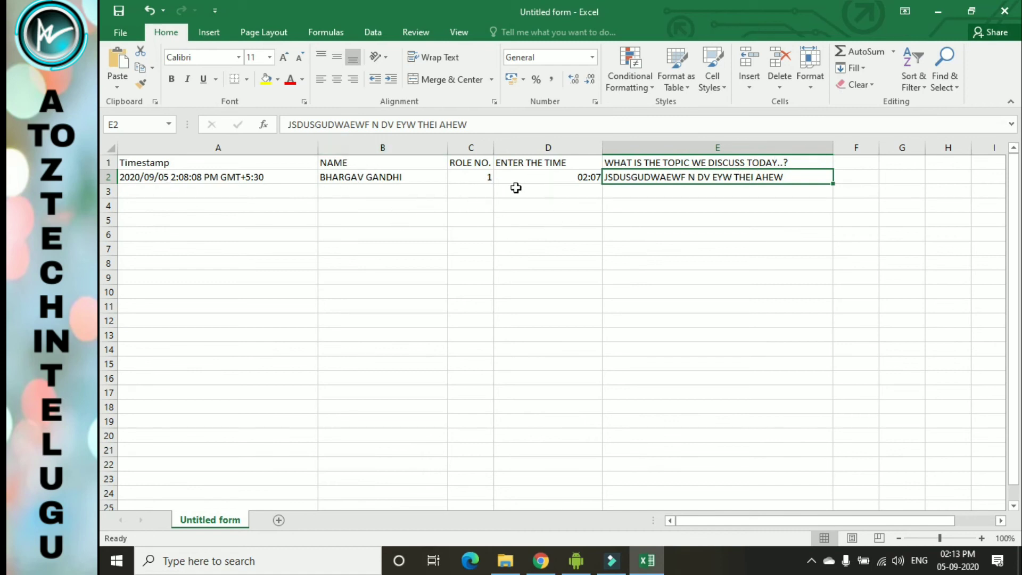
{"action": "left_click", "coordinate": [124, 177]}
{"action": "left_click_drag", "start_coordinate": [124, 177], "coordinate": [443, 193]}
{"action": "left_click_drag", "start_coordinate": [552, 198], "coordinate": [817, 276]}
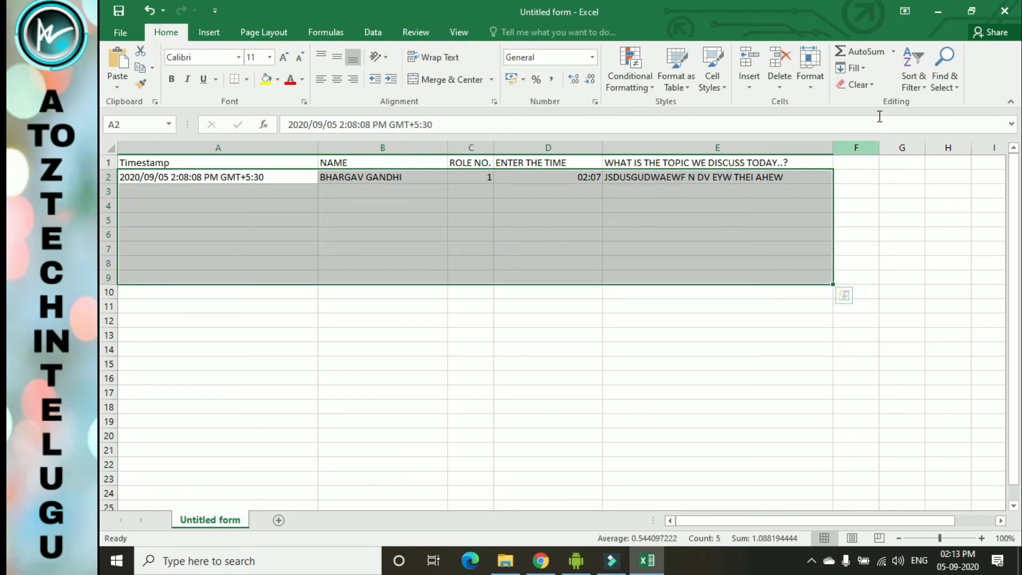
{"action": "left_click", "coordinate": [924, 87]}
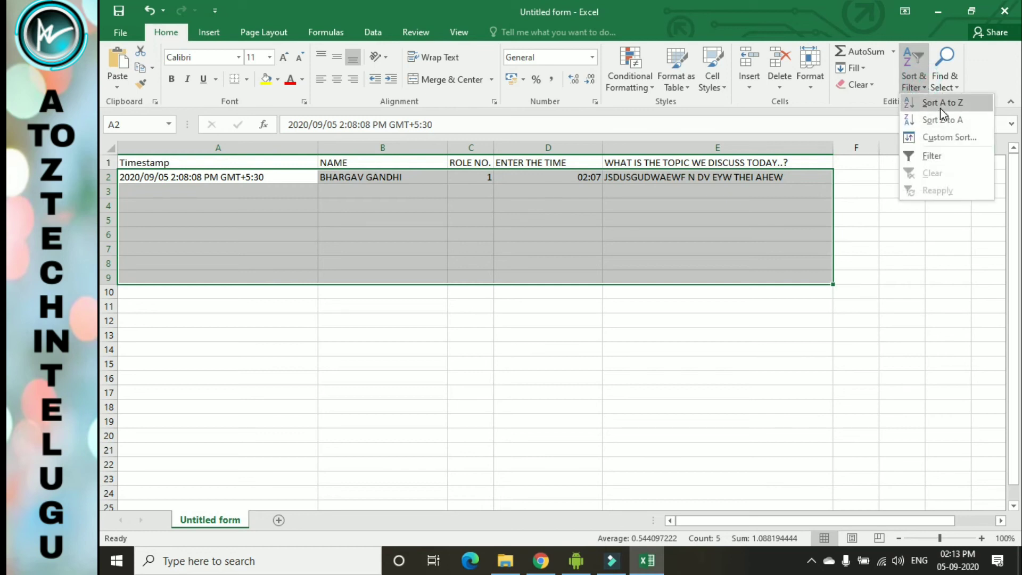
{"action": "left_click", "coordinate": [970, 105]}
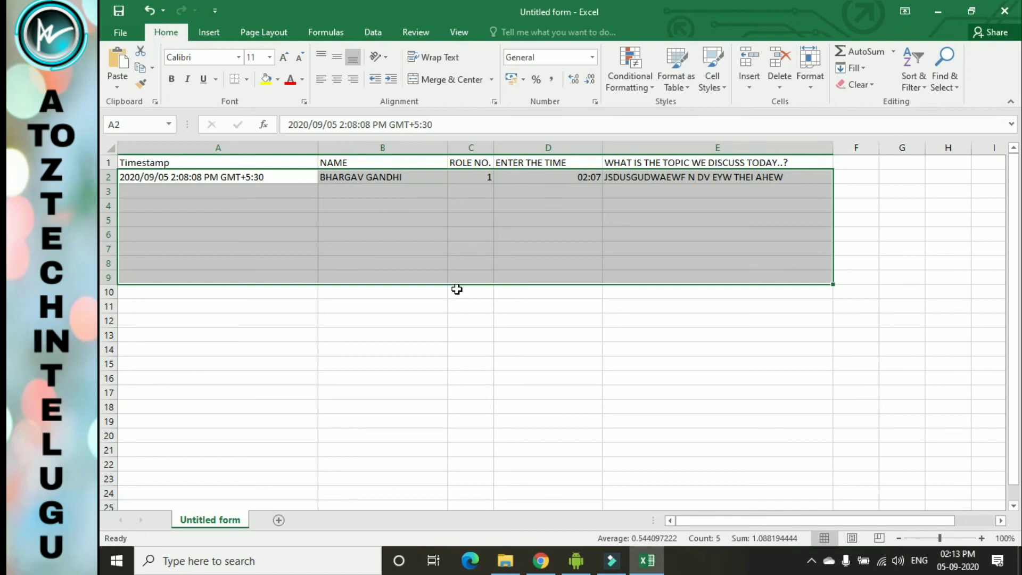
- Close Excel without saving Untitled form.csv and bring back the phone mirror's Zoom meeting chat
{"action": "left_click", "coordinate": [939, 21]}
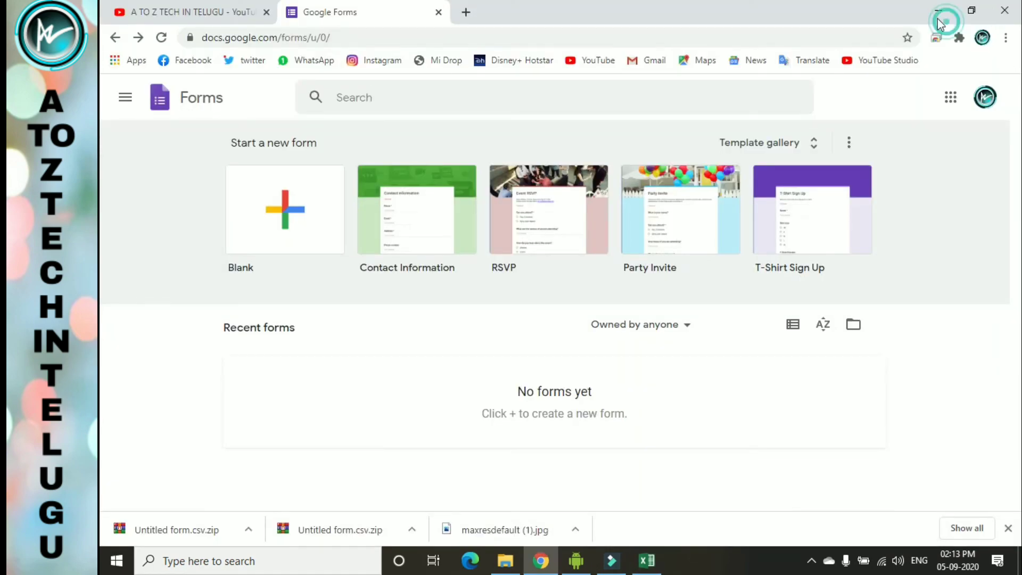
{"action": "left_click", "coordinate": [938, 18]}
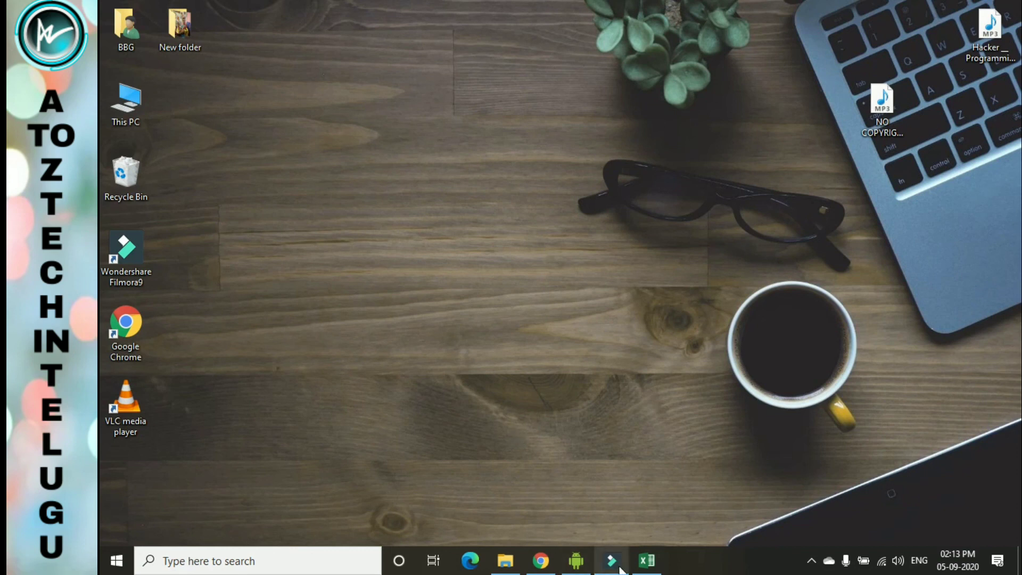
{"action": "left_click", "coordinate": [647, 561]}
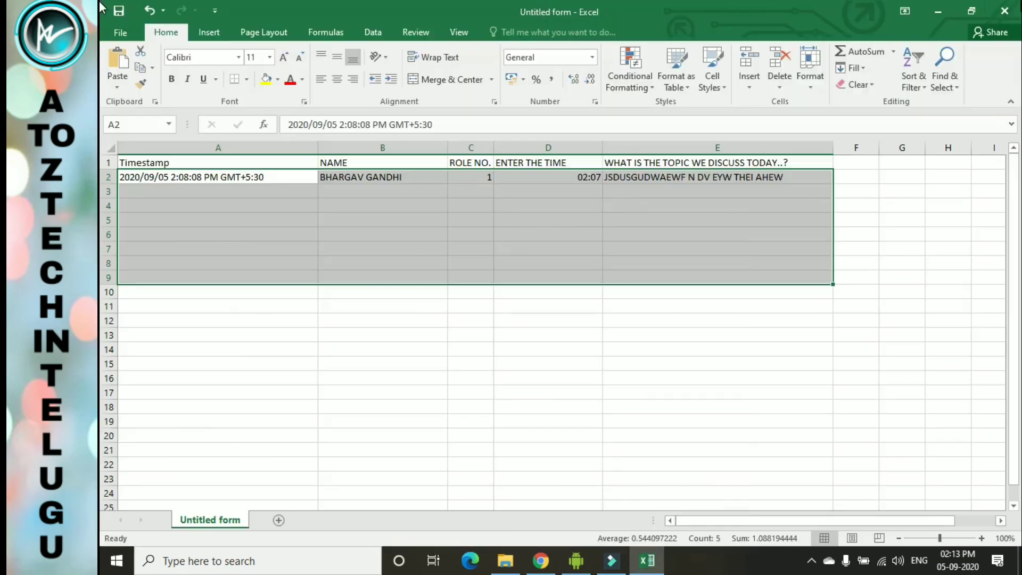
{"action": "left_click", "coordinate": [1016, 9]}
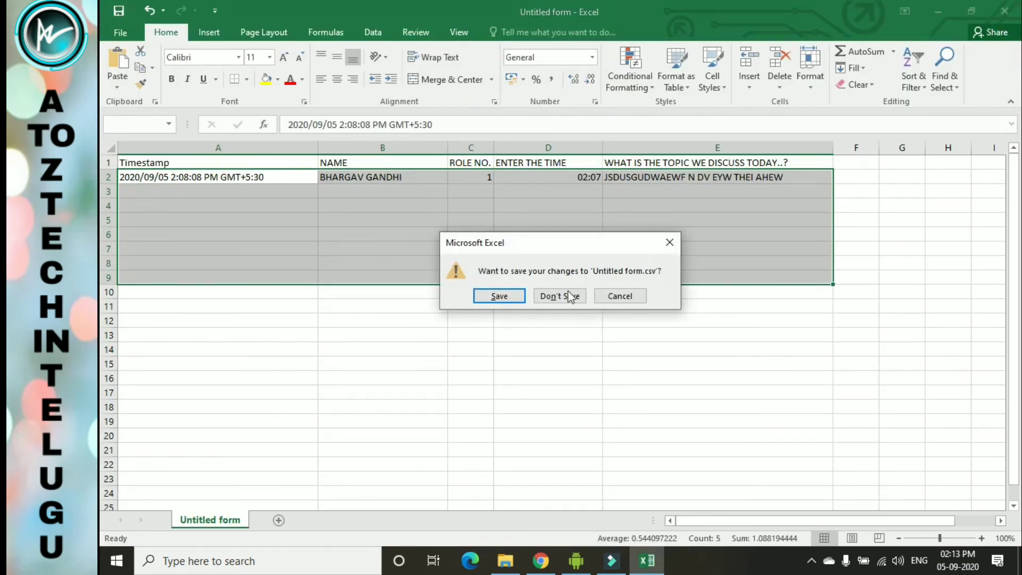
{"action": "left_click", "coordinate": [566, 296]}
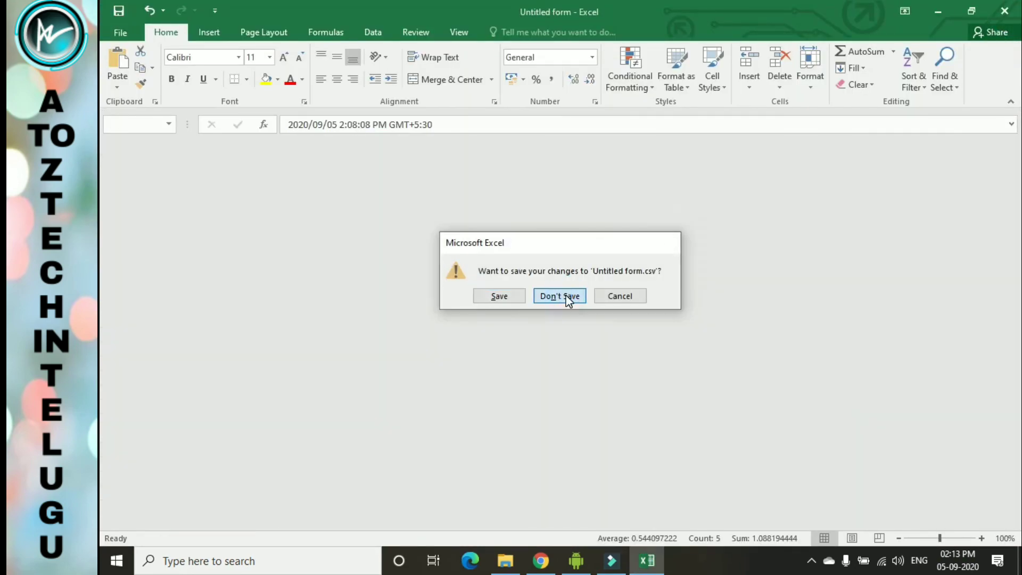
{"action": "left_click", "coordinate": [577, 561]}
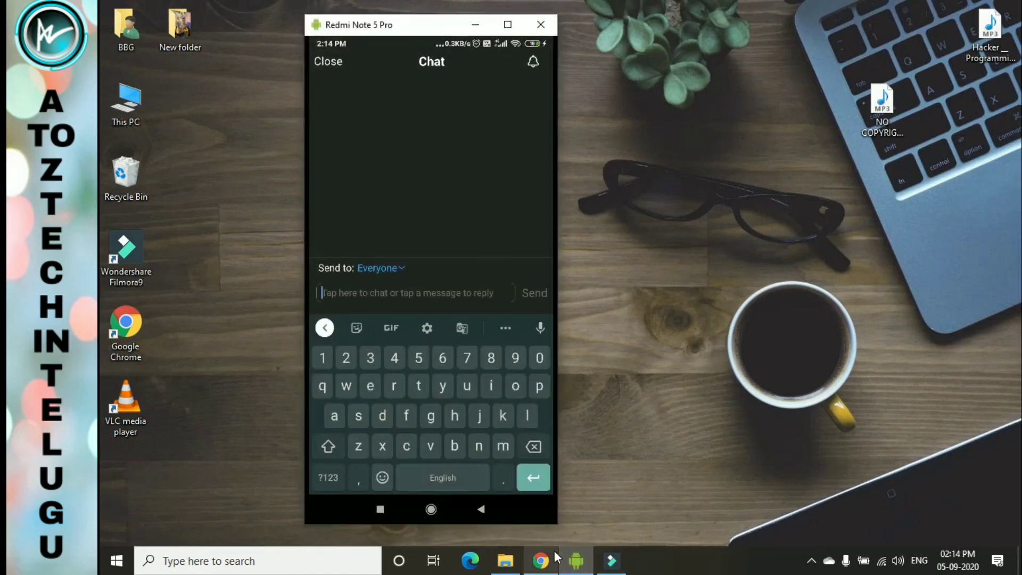
{"action": "mouse_move", "coordinate": [555, 550]}
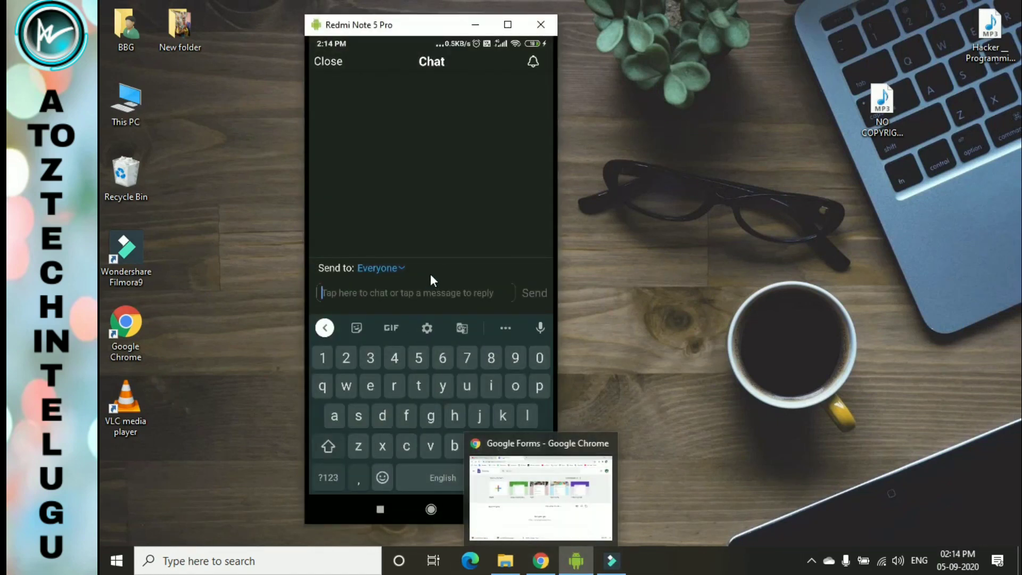